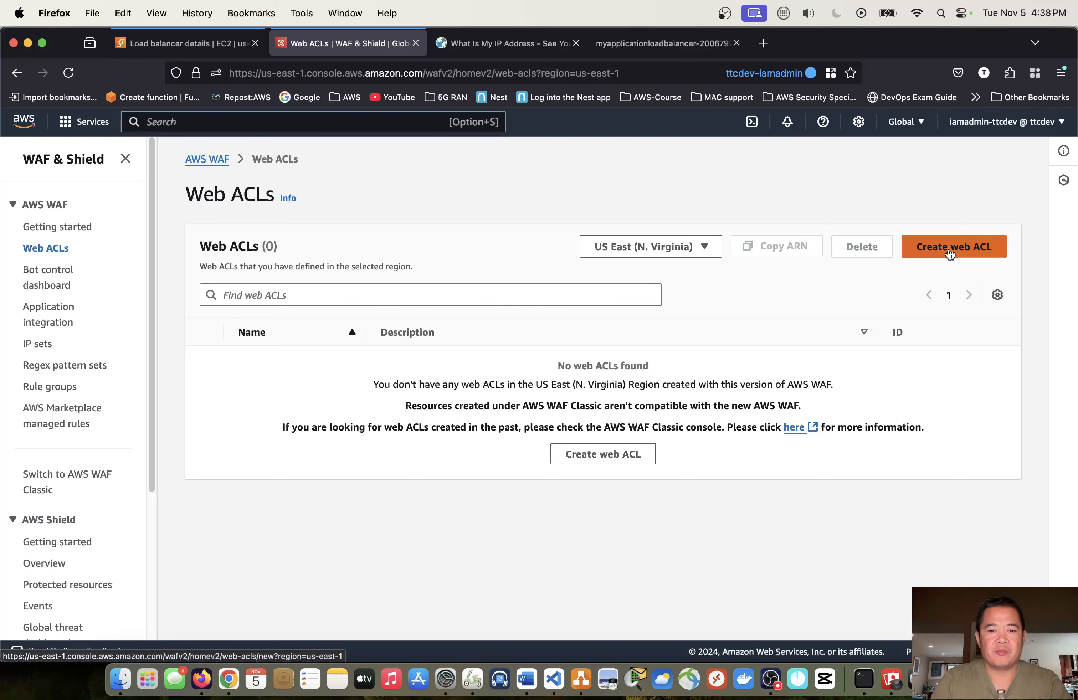
# - Name the new regional web ACL mywebacl, using the same CloudWatch metric name
pyautogui.scroll(-2, 405, 436)
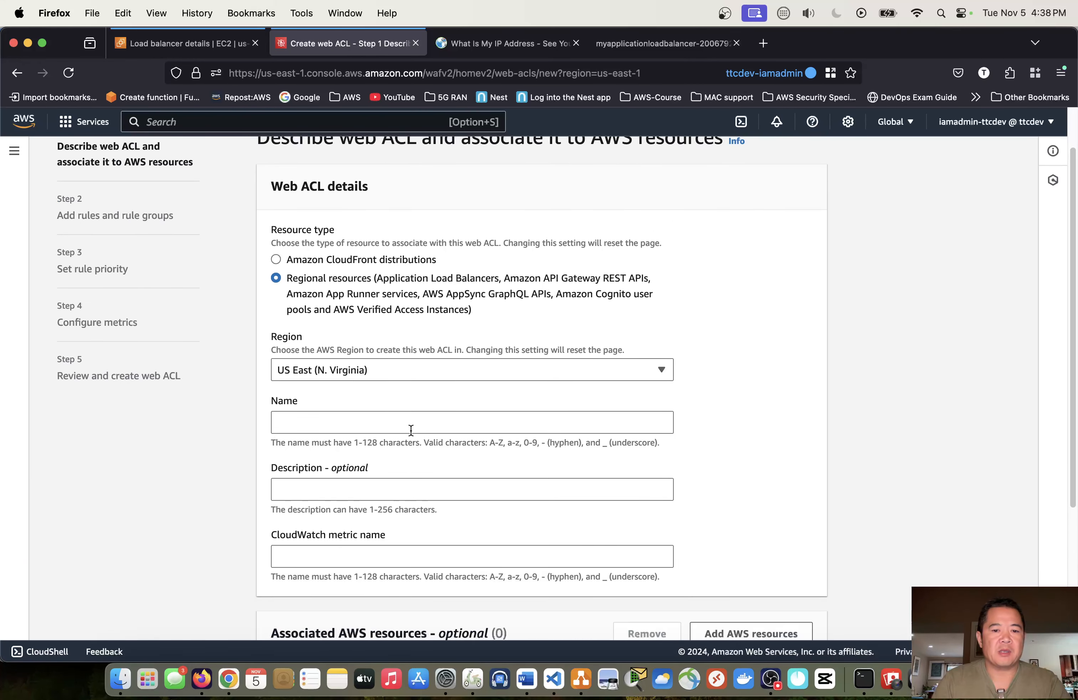
pyautogui.click(411, 429)
pyautogui.write('mywebacl')
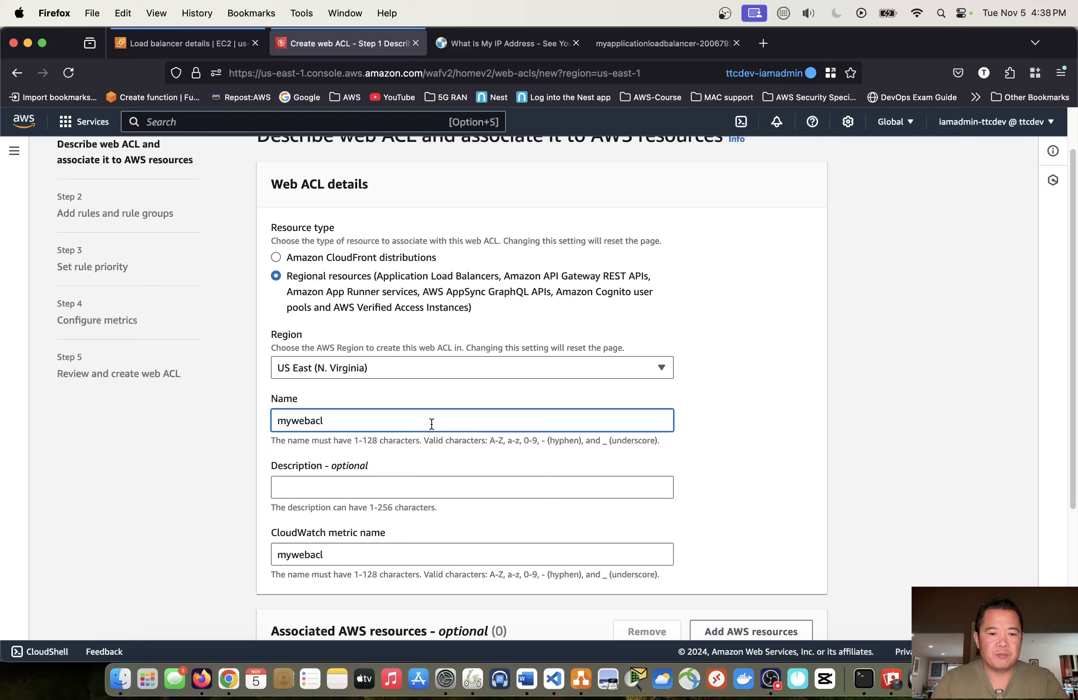
pyautogui.scroll(-5, 431, 428)
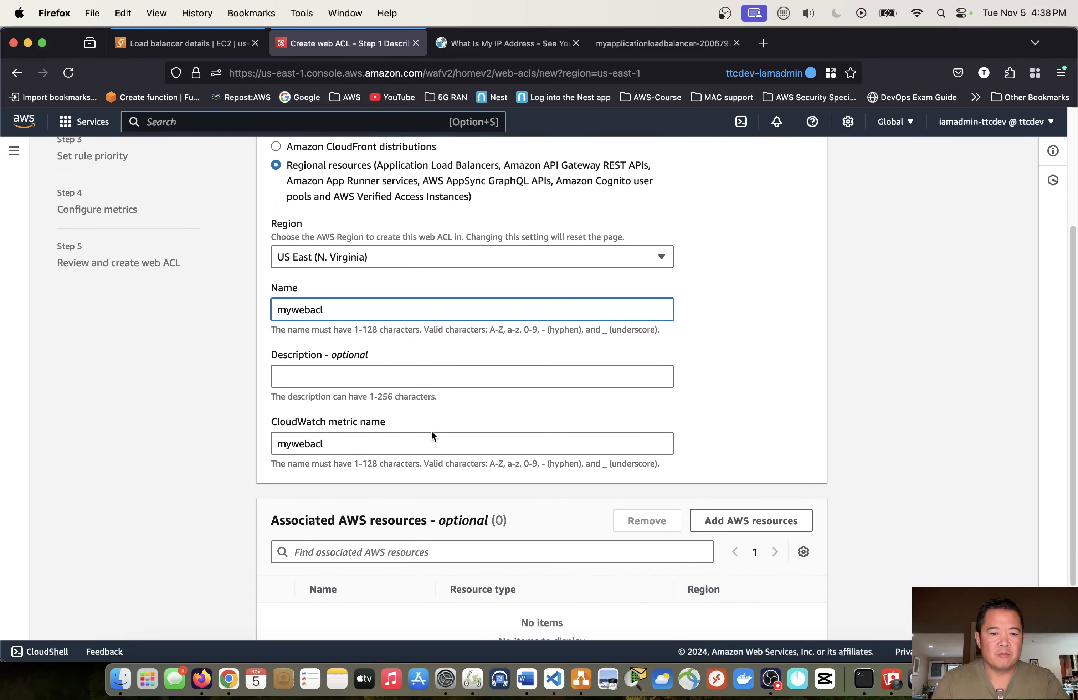
# - Associate the Application Load Balancer MyApplicationLoadBalancer with the web ACL and continue to the rules stage
pyautogui.scroll(-1, 436, 444)
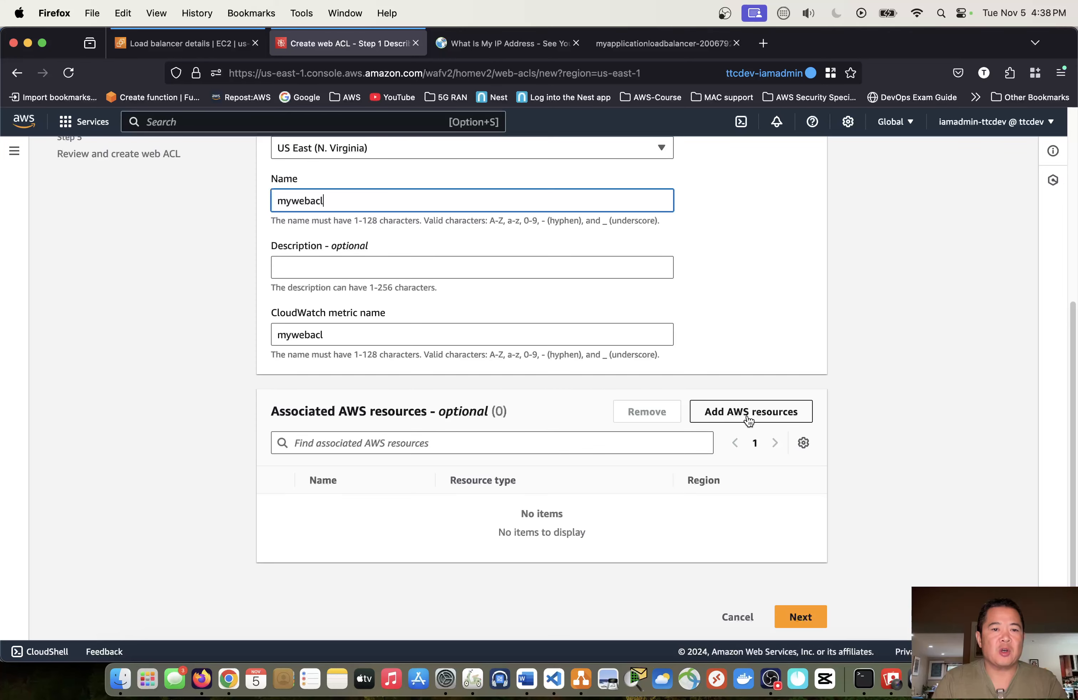
pyautogui.scroll(2, 746, 419)
pyautogui.click(752, 480)
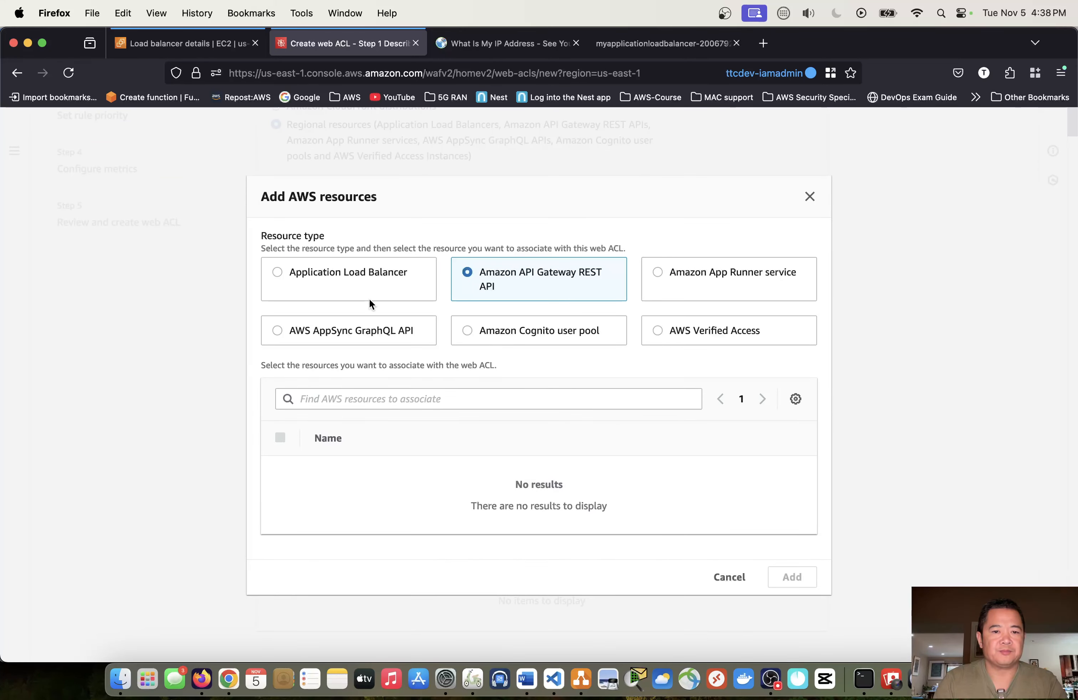
pyautogui.click(307, 275)
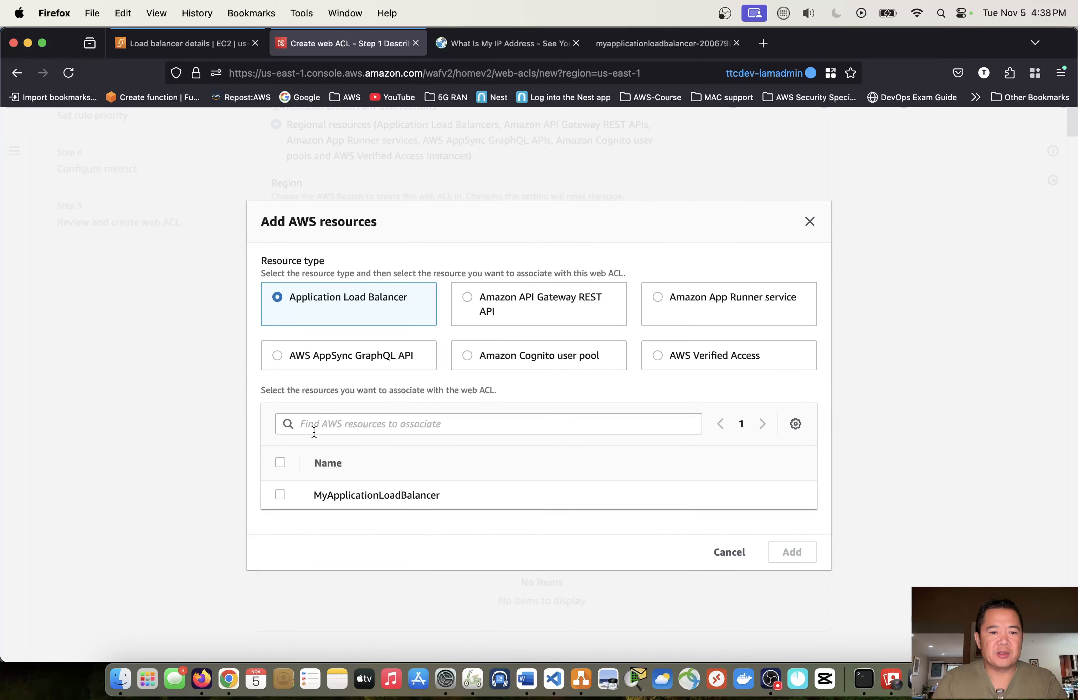
pyautogui.click(278, 495)
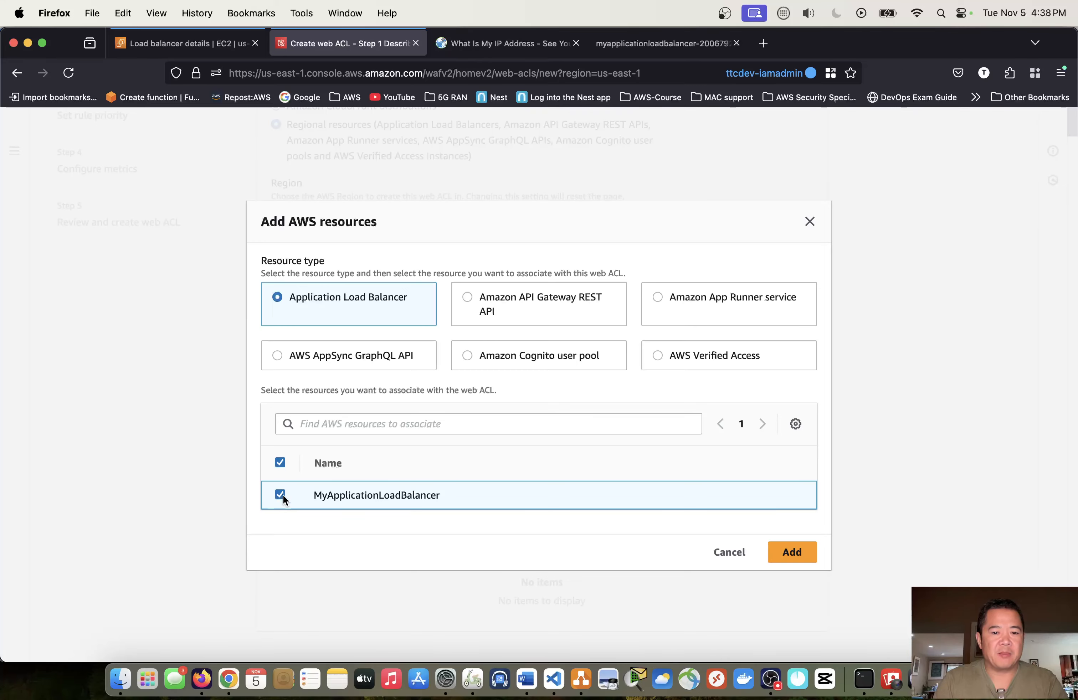
pyautogui.click(782, 550)
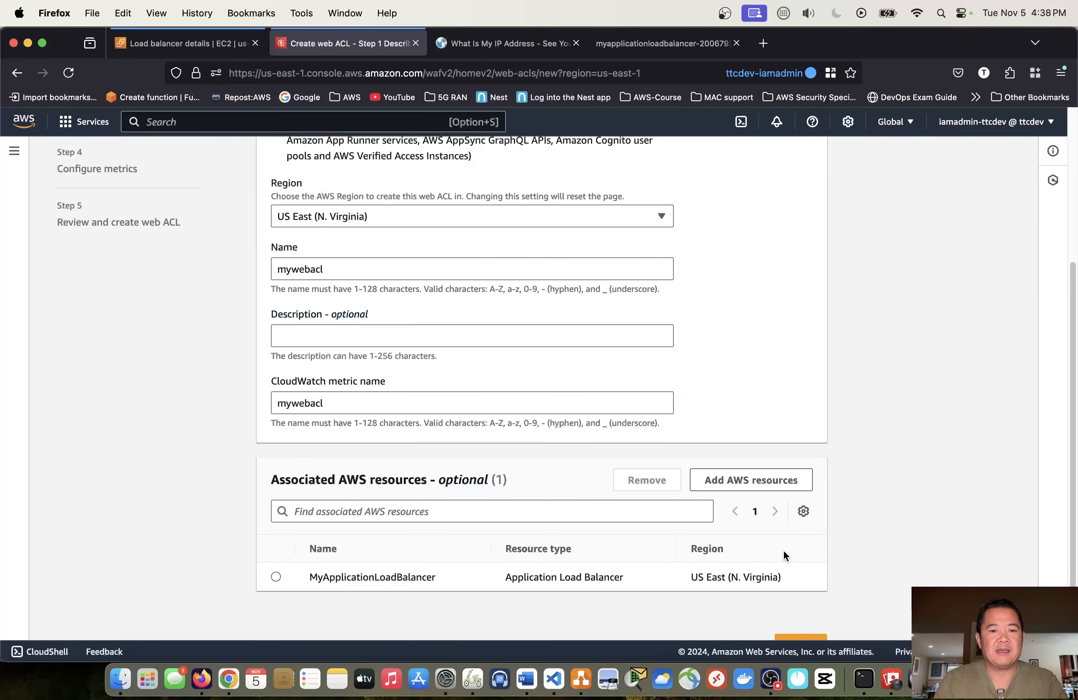
pyautogui.scroll(-1, 779, 534)
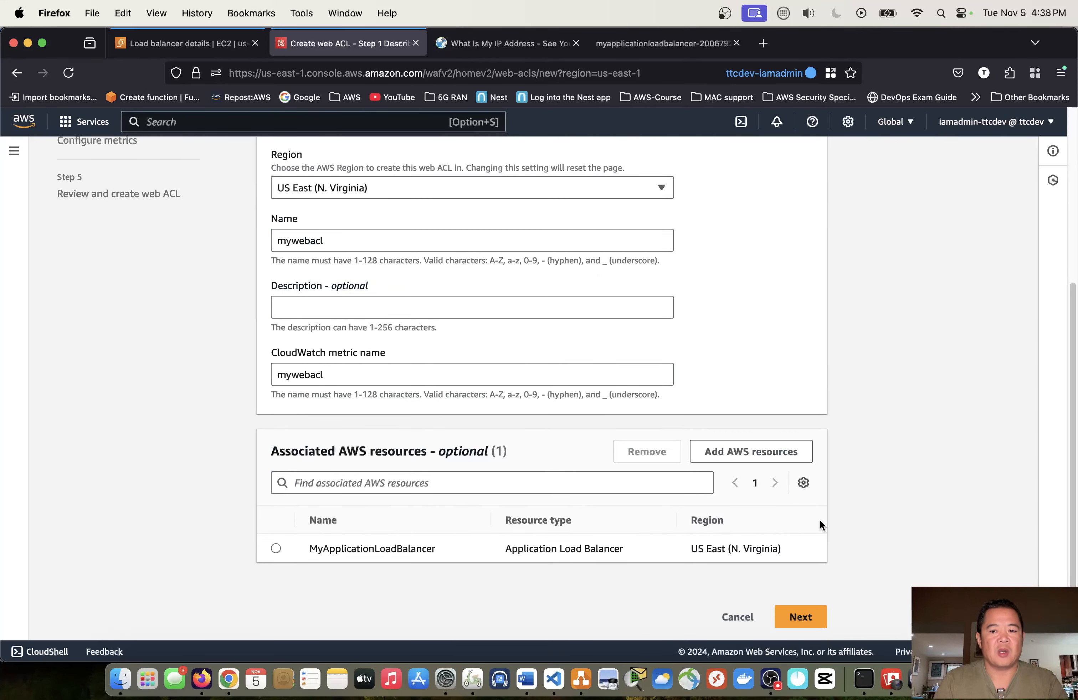
pyautogui.click(785, 623)
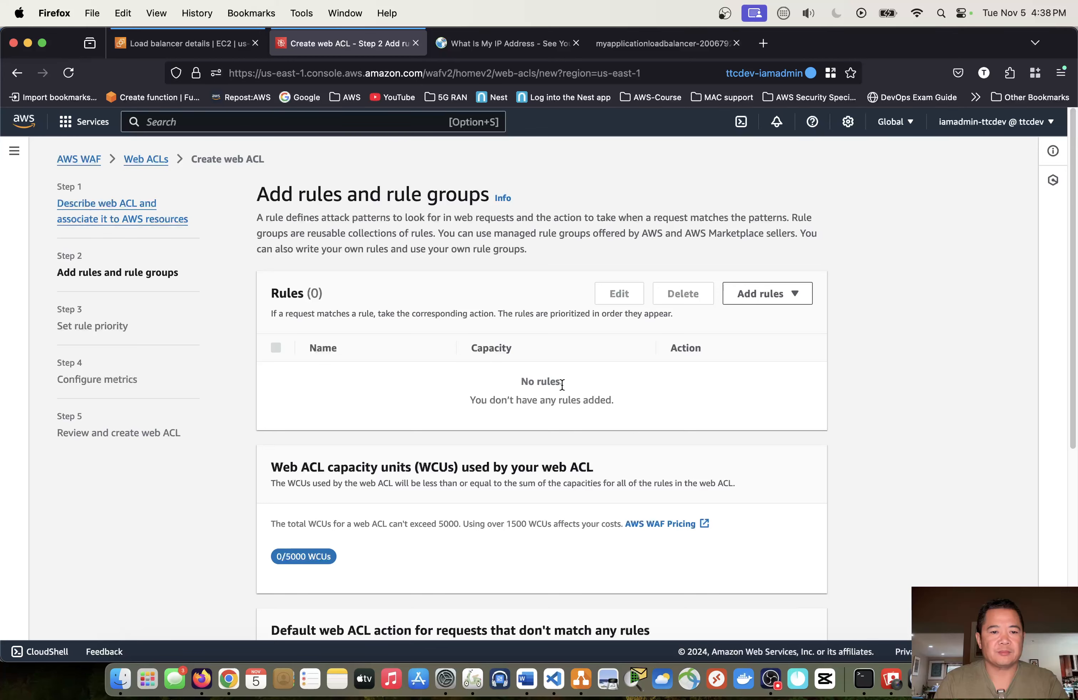
pyautogui.scroll(-5, 561, 384)
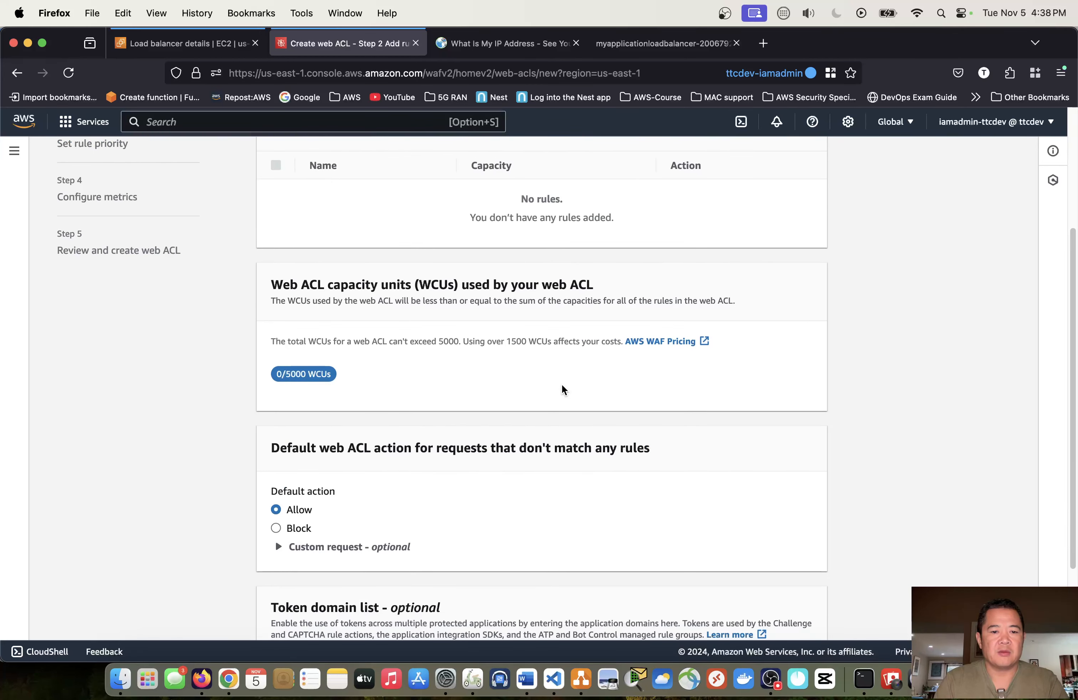
pyautogui.scroll(4, 562, 384)
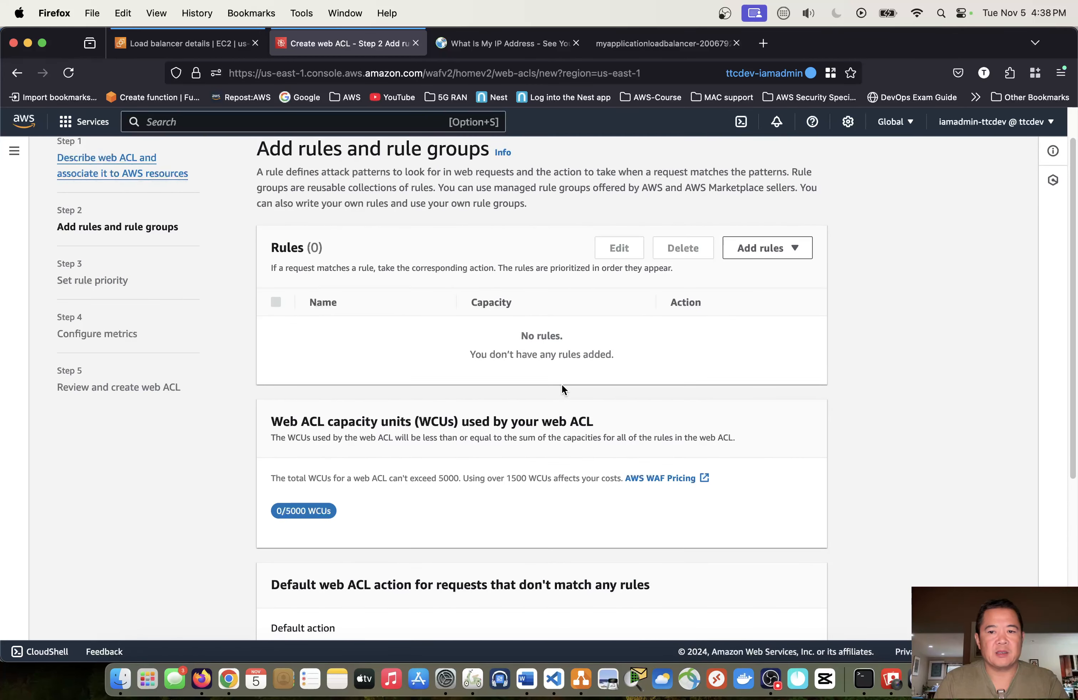
pyautogui.scroll(-7, 600, 350)
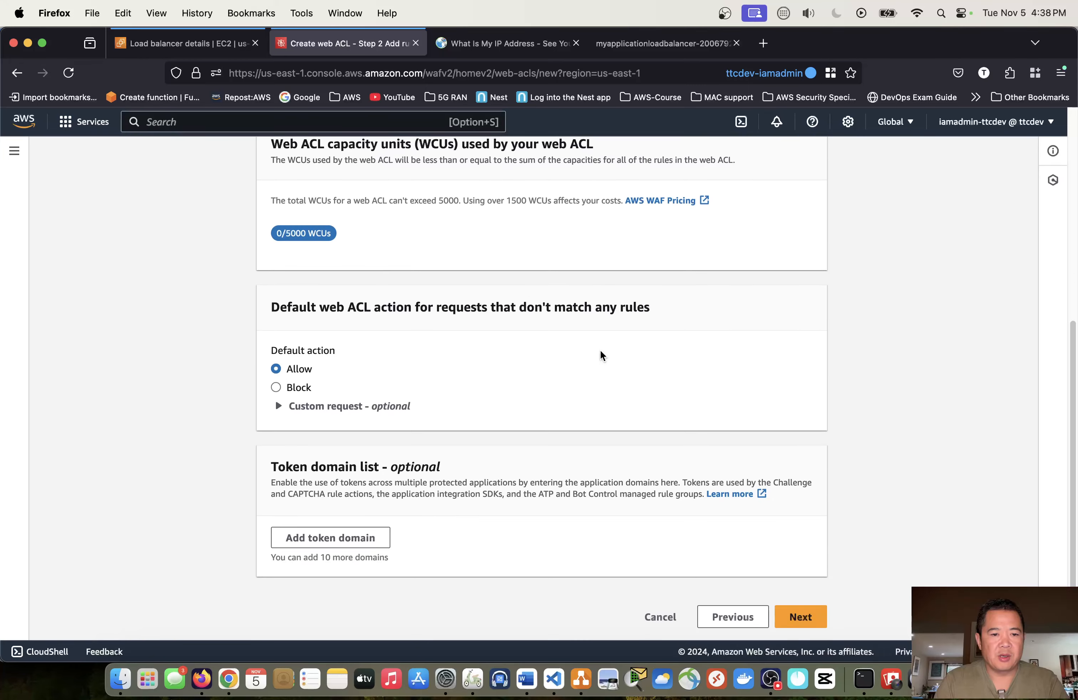
pyautogui.click(800, 617)
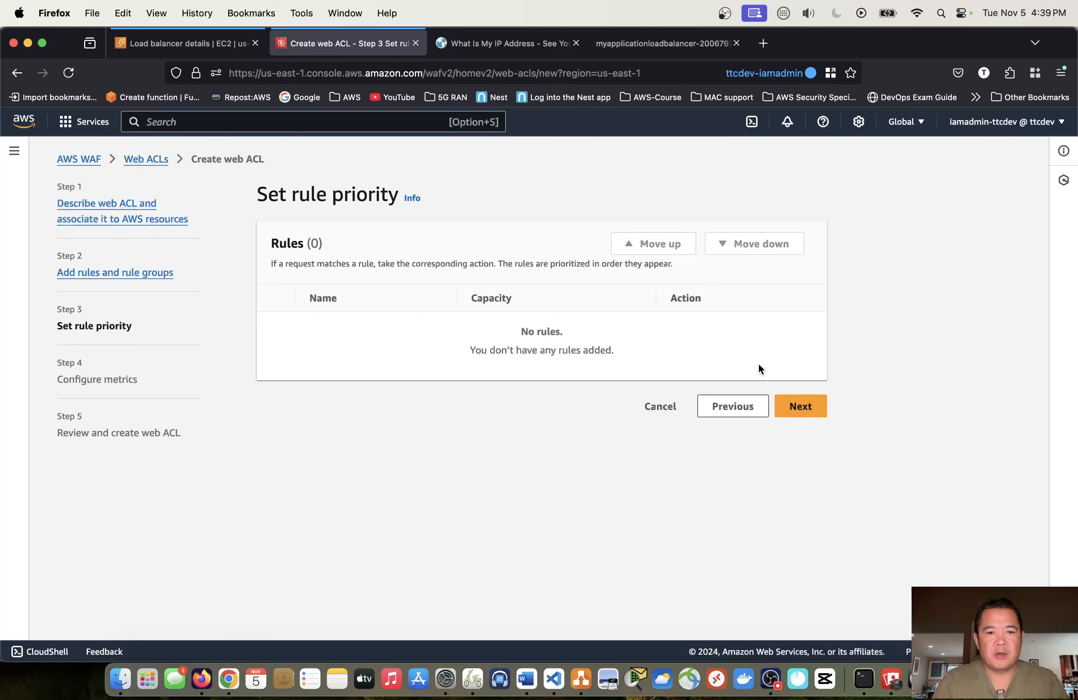
pyautogui.click(801, 416)
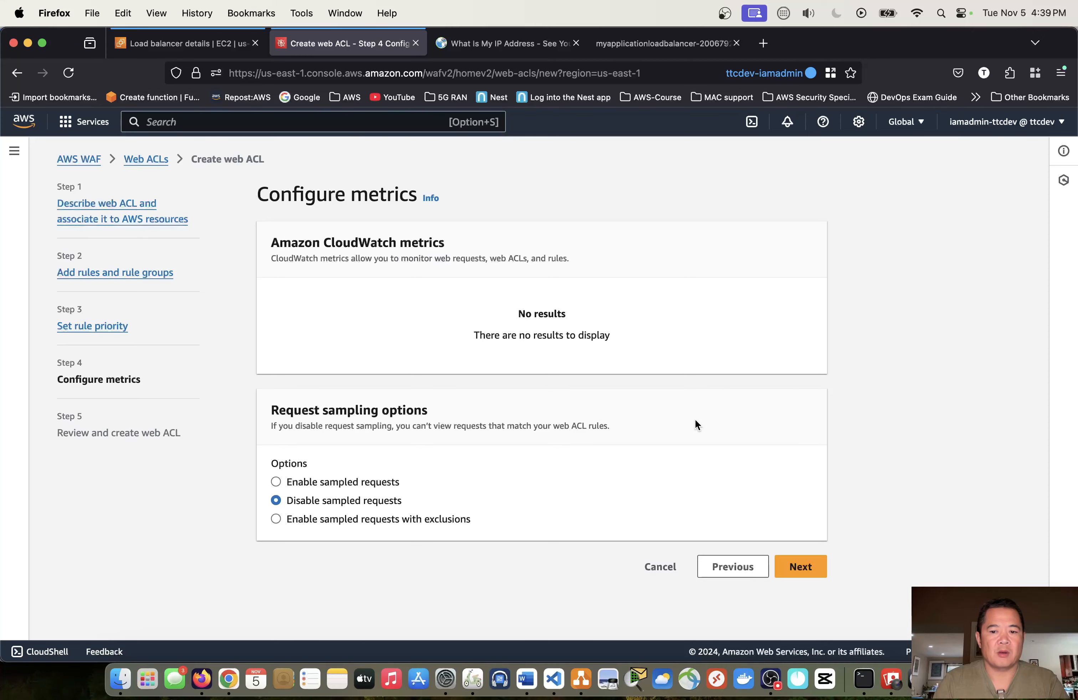
pyautogui.click(710, 567)
pyautogui.click(725, 411)
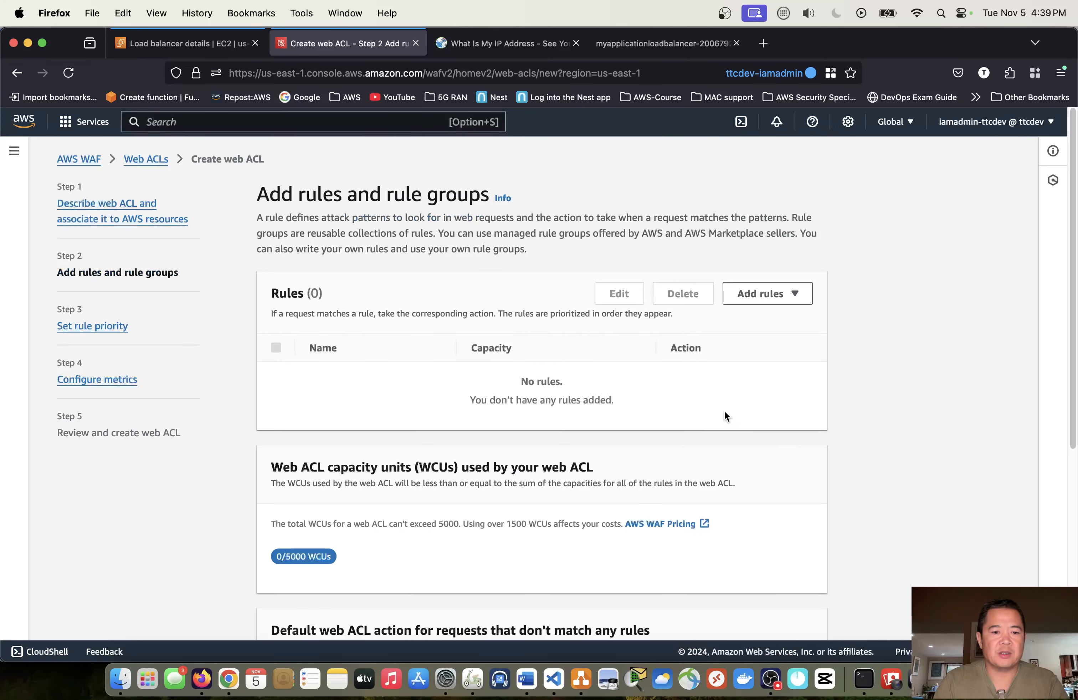
# - Start a custom rule of type IP set for the web ACL and name it myipsetrule
pyautogui.scroll(-5, 669, 473)
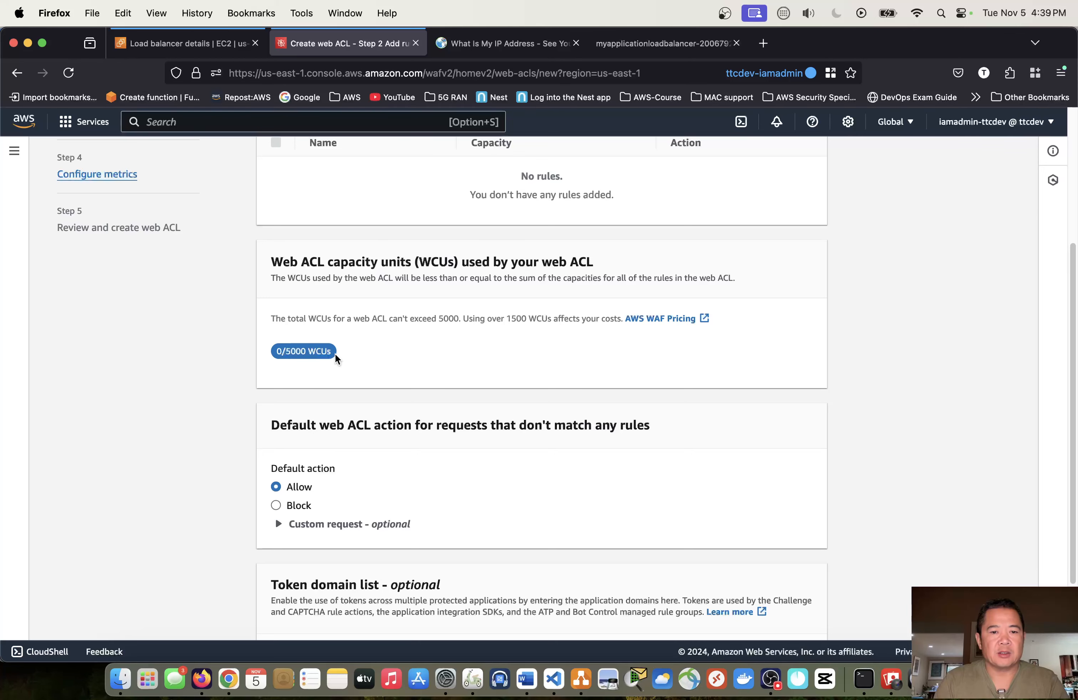
pyautogui.scroll(5, 408, 369)
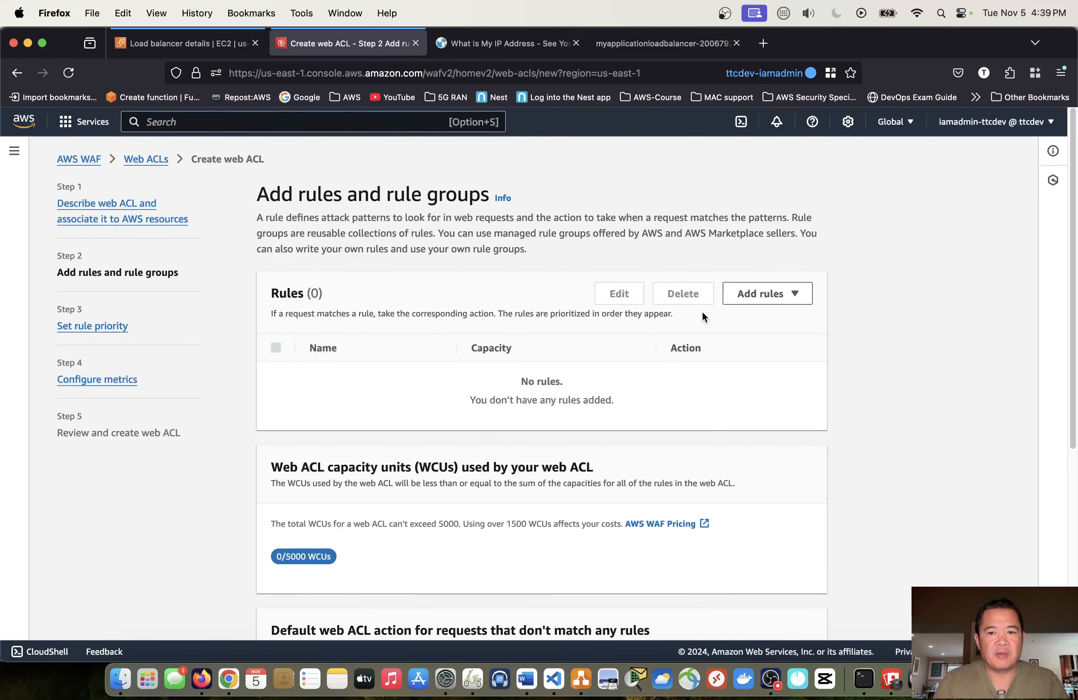
pyautogui.click(757, 293)
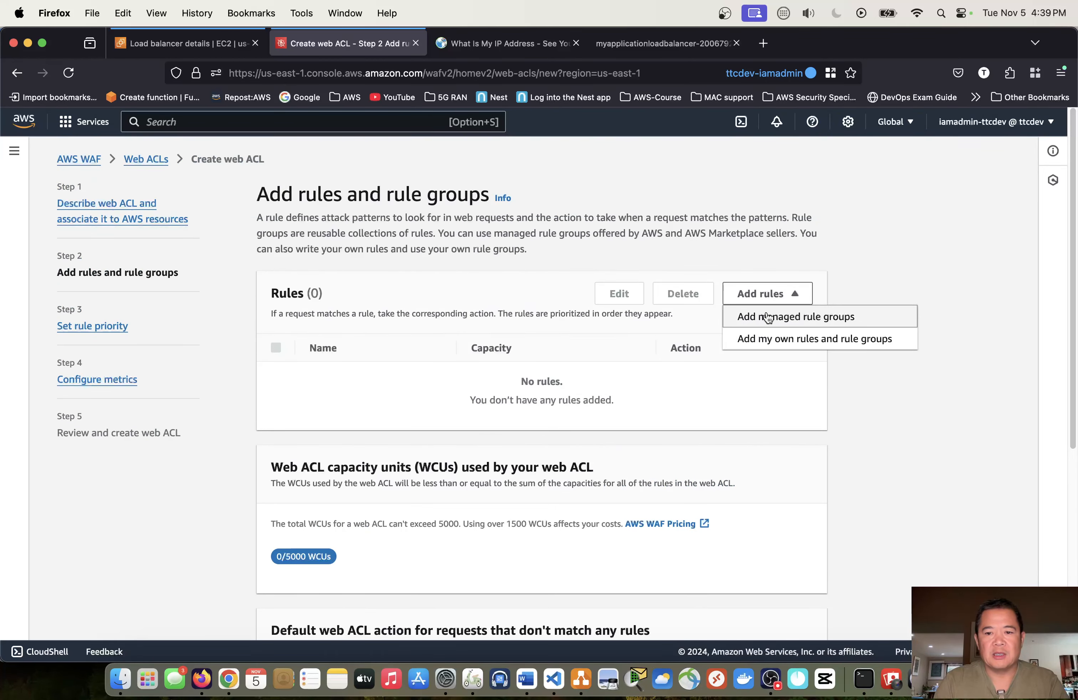
pyautogui.click(787, 341)
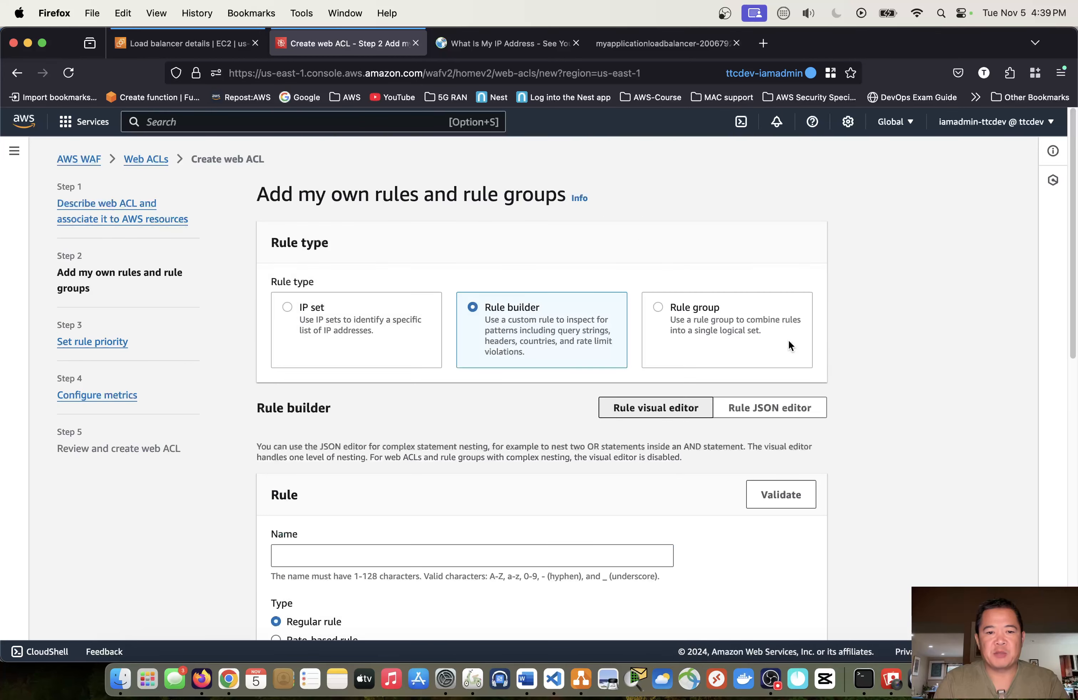
pyautogui.click(287, 307)
pyautogui.scroll(-3, 315, 334)
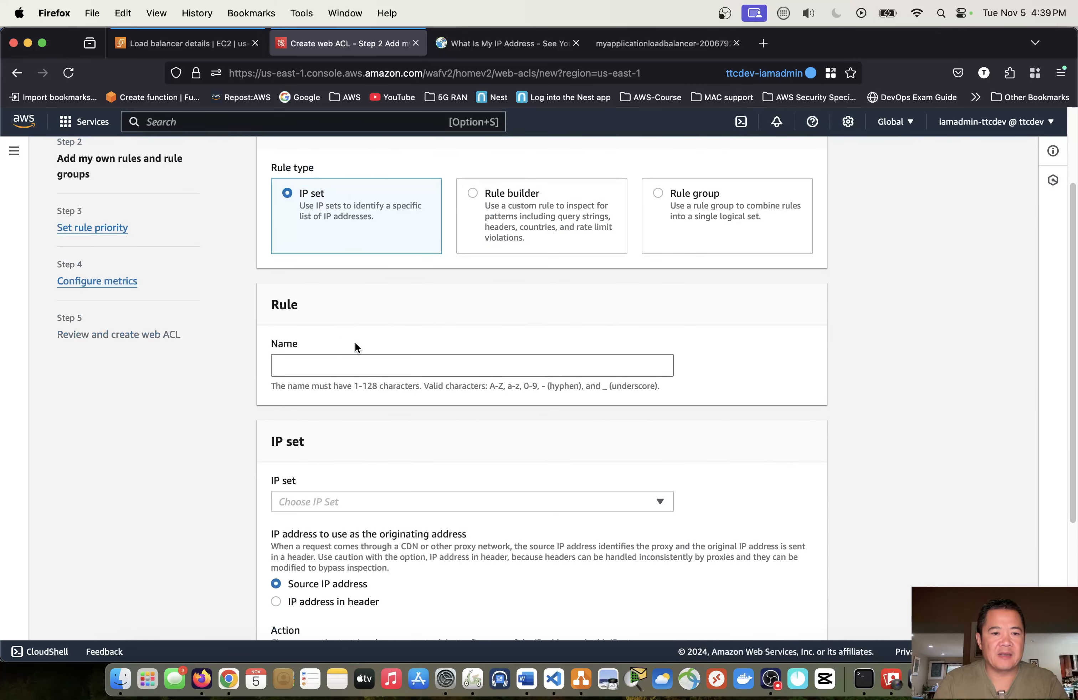
pyautogui.scroll(-2, 427, 325)
pyautogui.click(440, 310)
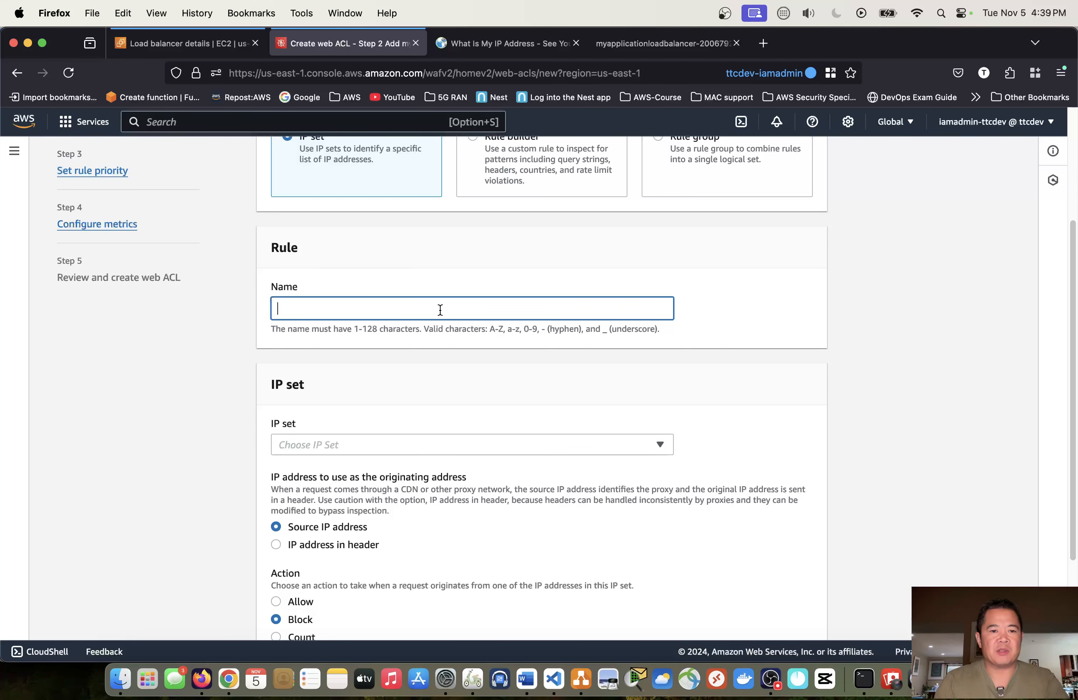
pyautogui.write('myipse')
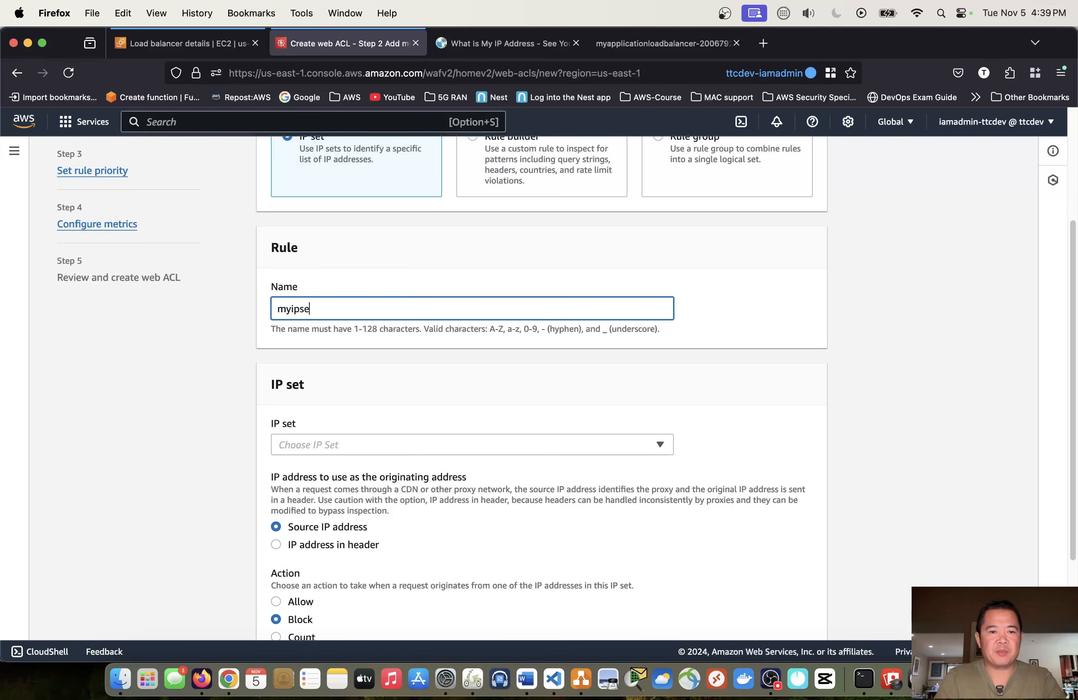
pyautogui.write('trule')
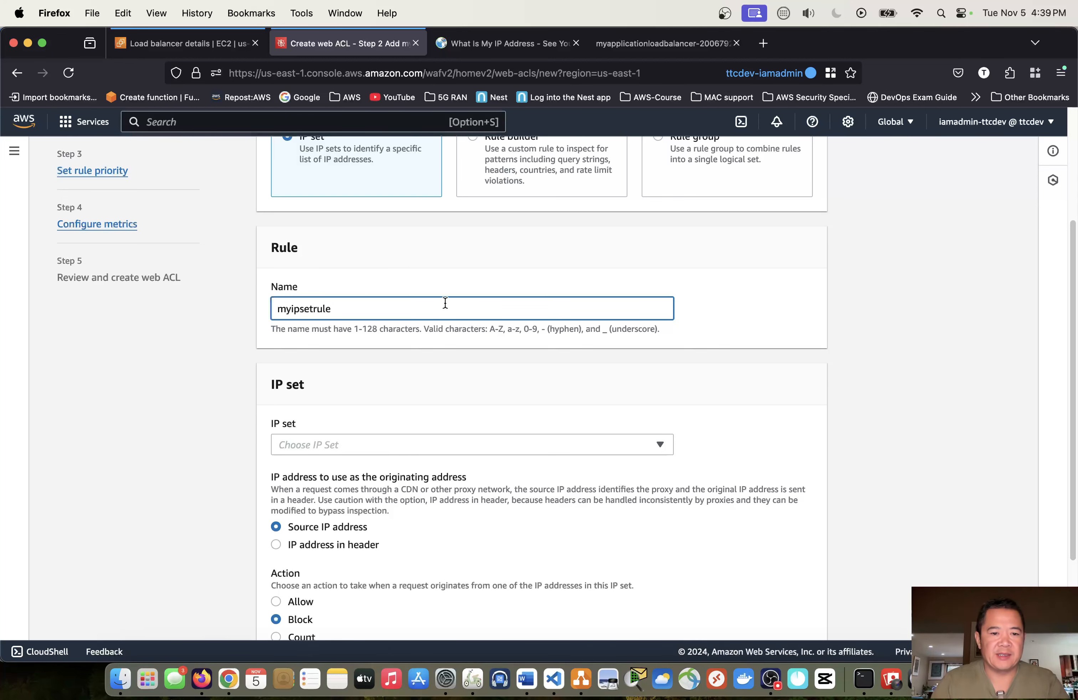
# - Choose myipset as the IP set that the rule checks
pyautogui.scroll(-3, 449, 327)
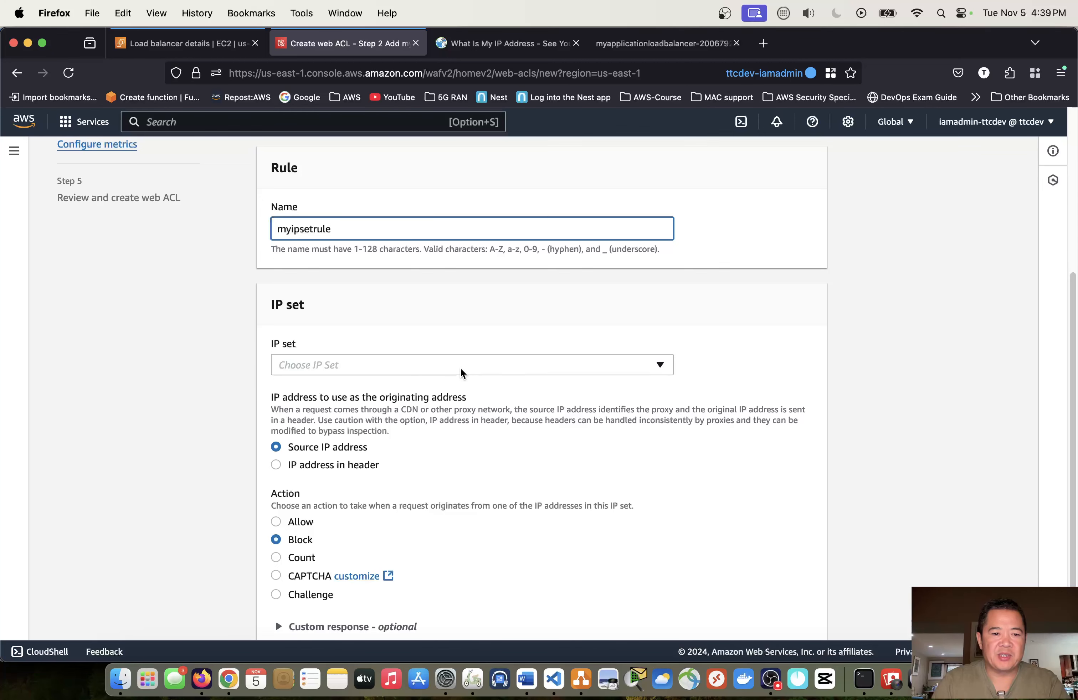
pyautogui.click(460, 369)
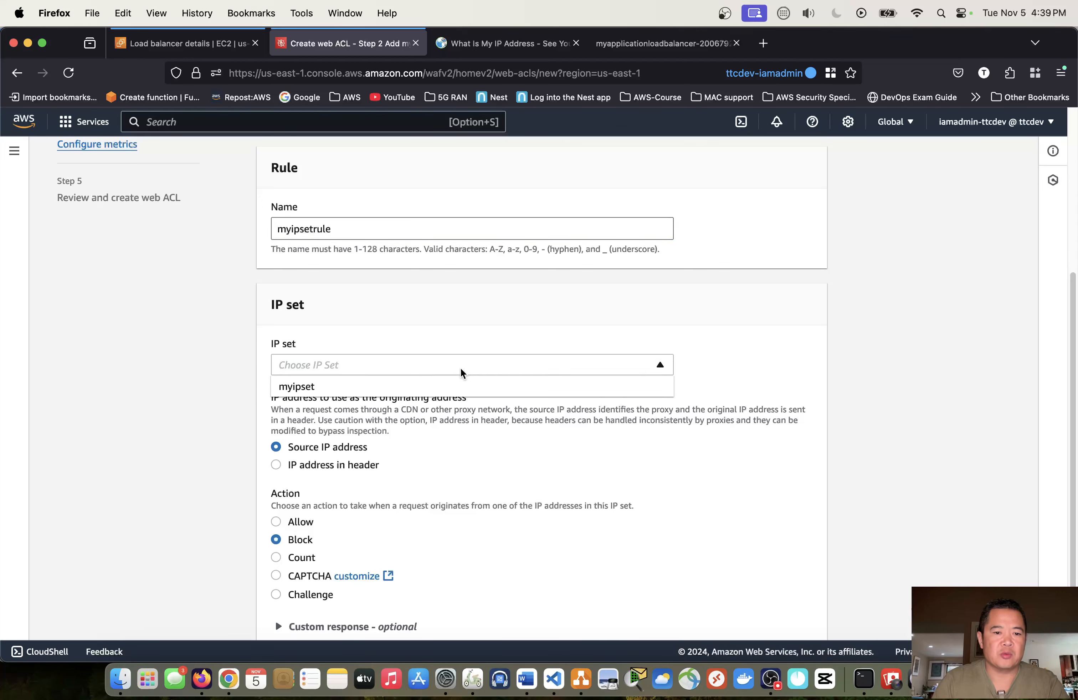
pyautogui.click(358, 386)
pyautogui.scroll(-3, 434, 400)
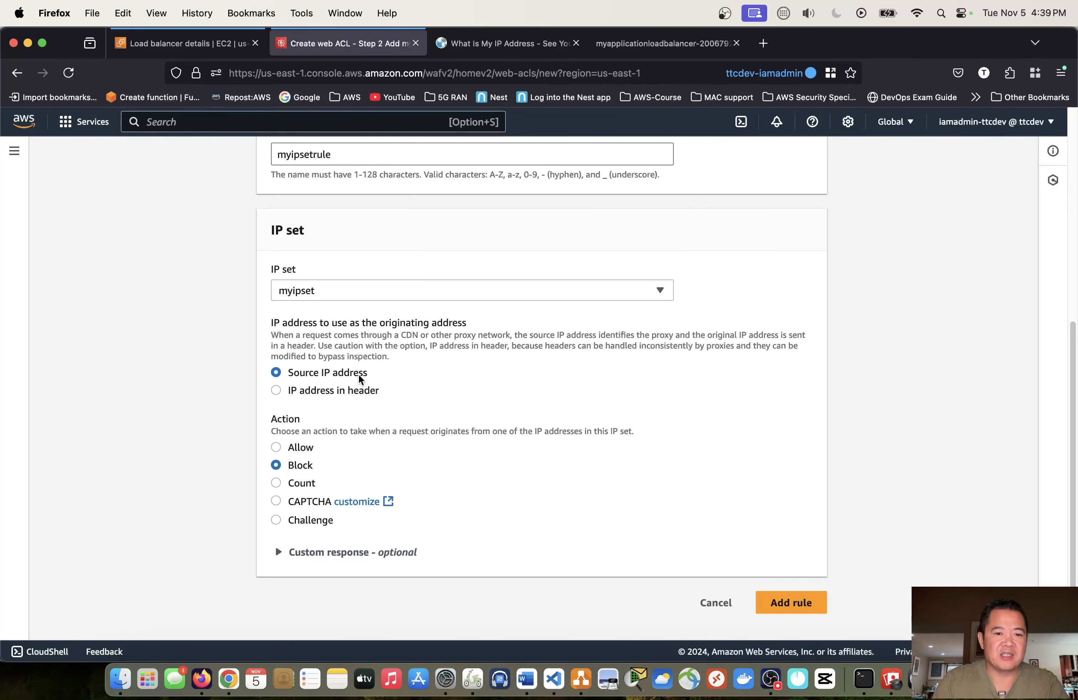
# - Review the WAF architecture diagram in draw.io against the source IP address setting, and return to the rule form in Firefox
pyautogui.moveTo(366, 374); pyautogui.dragTo(305, 373)
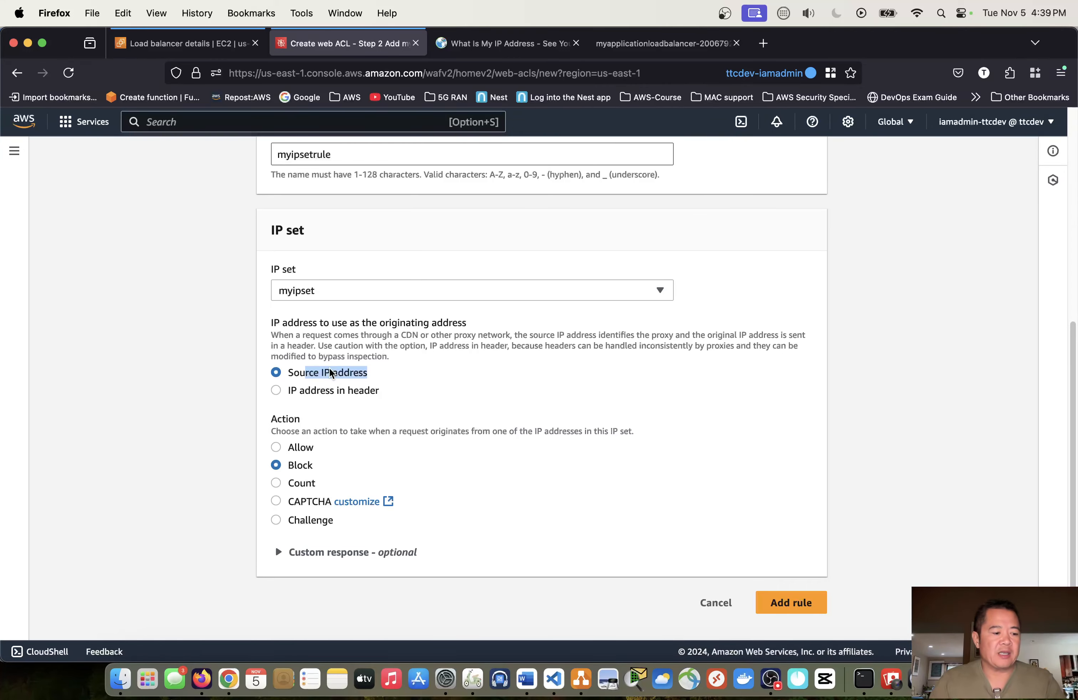
pyautogui.hotkey('ctrl', 'Right')
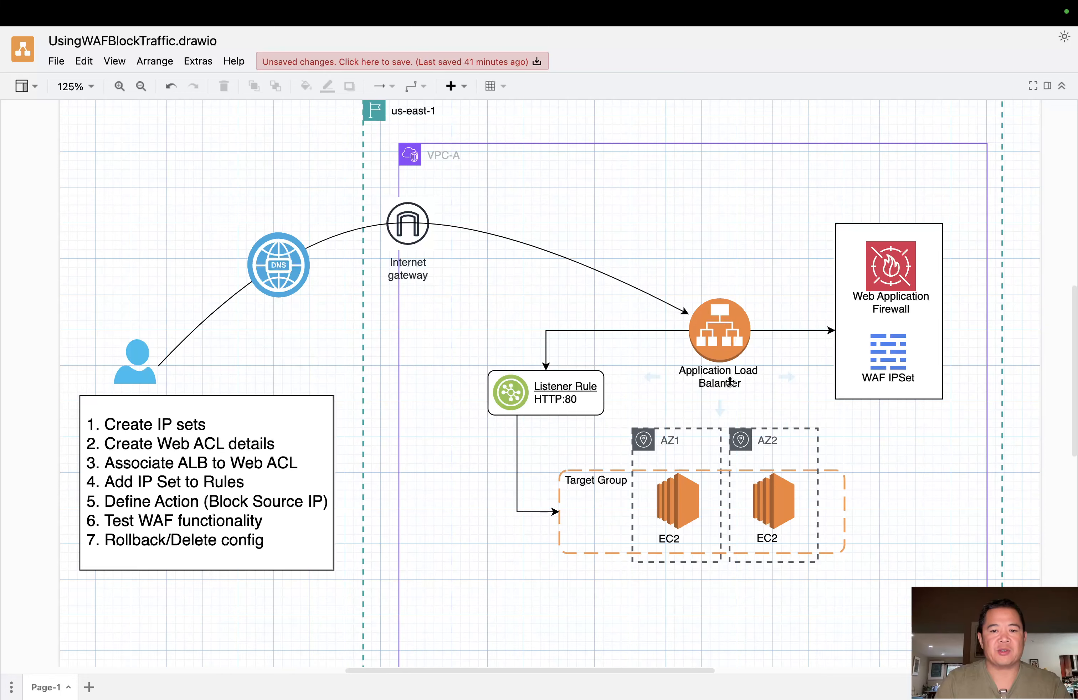
pyautogui.hotkey('ctrl', 'Left')
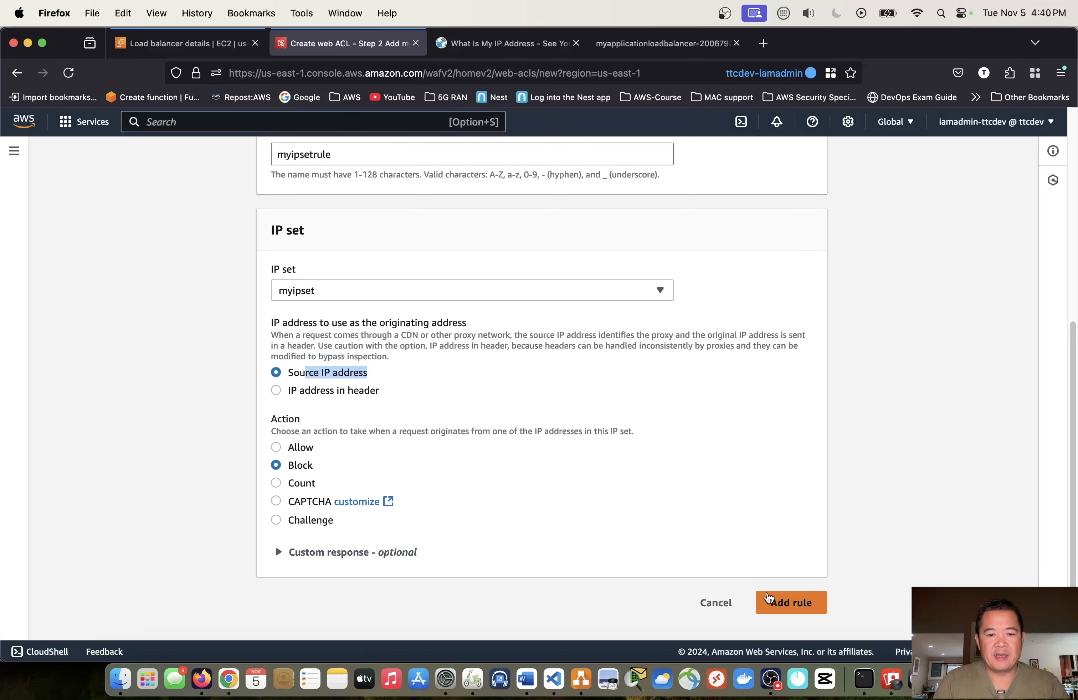
# - Add the blocking IP set rule to the web ACL and proceed to rule priority with Allow as the default action
pyautogui.click(790, 603)
pyautogui.scroll(-5, 720, 473)
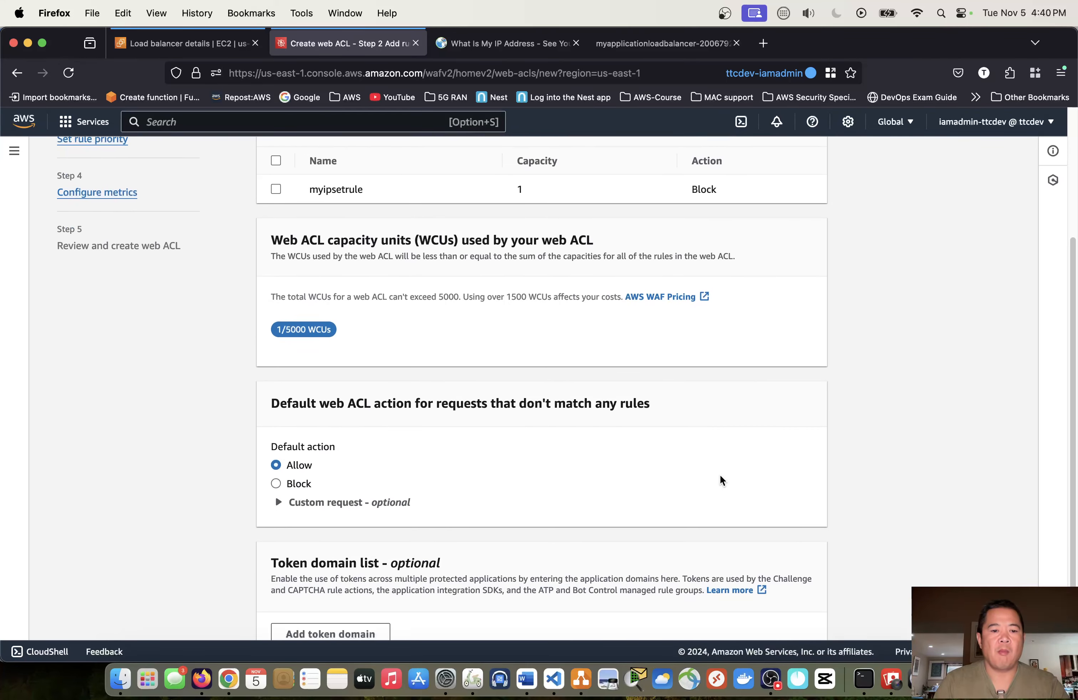
pyautogui.scroll(3, 713, 459)
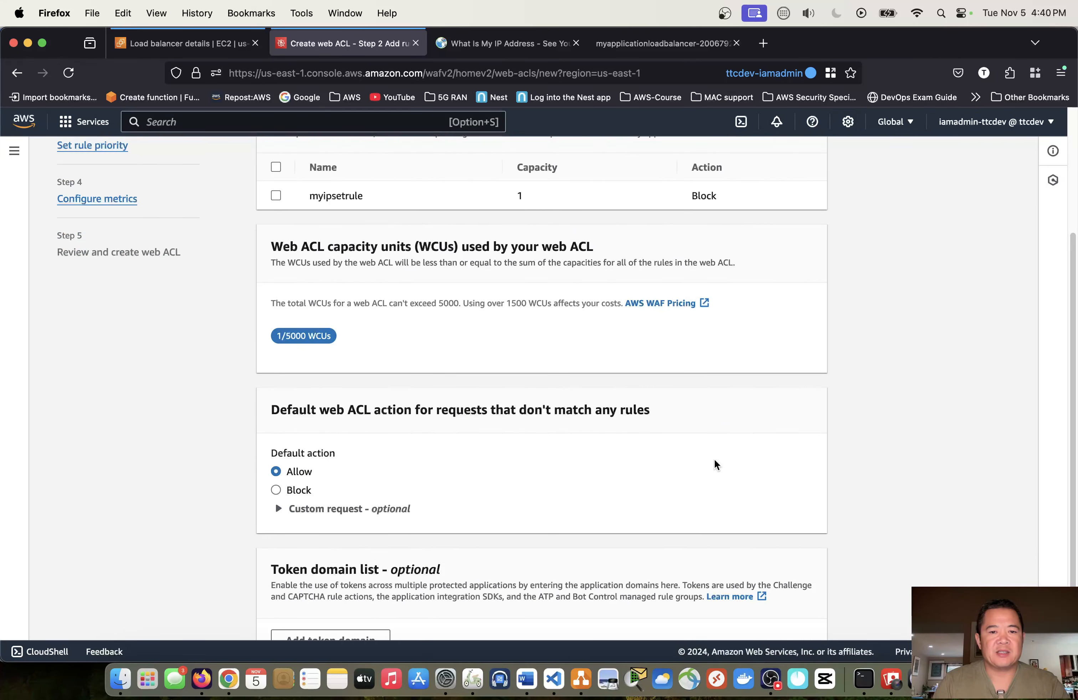
pyautogui.scroll(3, 713, 459)
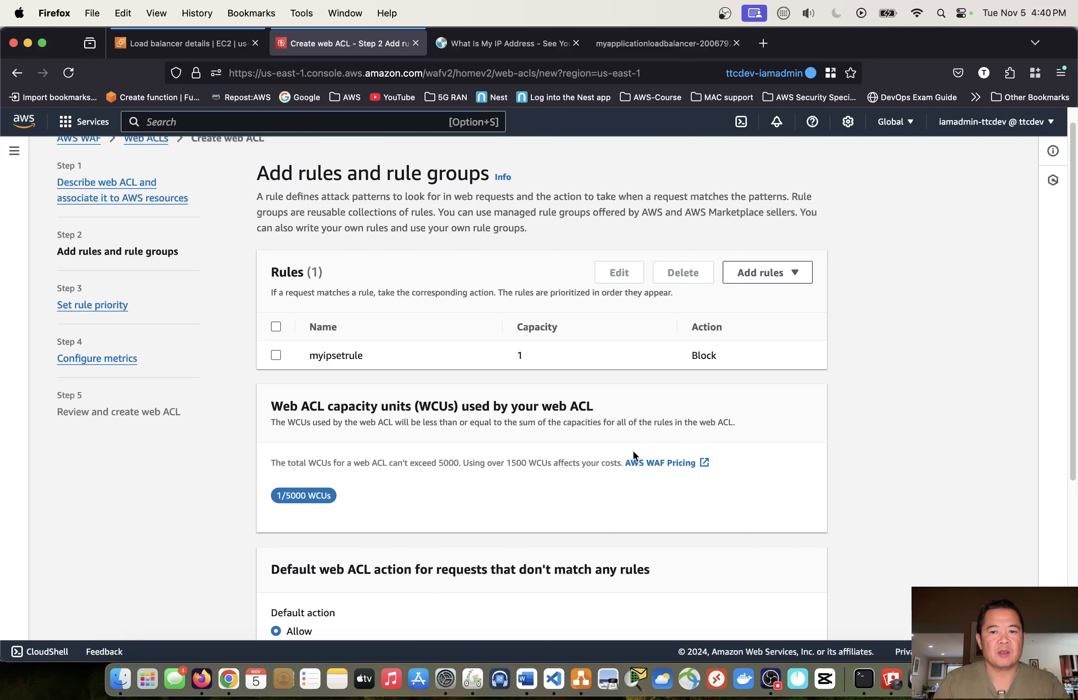
pyautogui.scroll(-5, 633, 451)
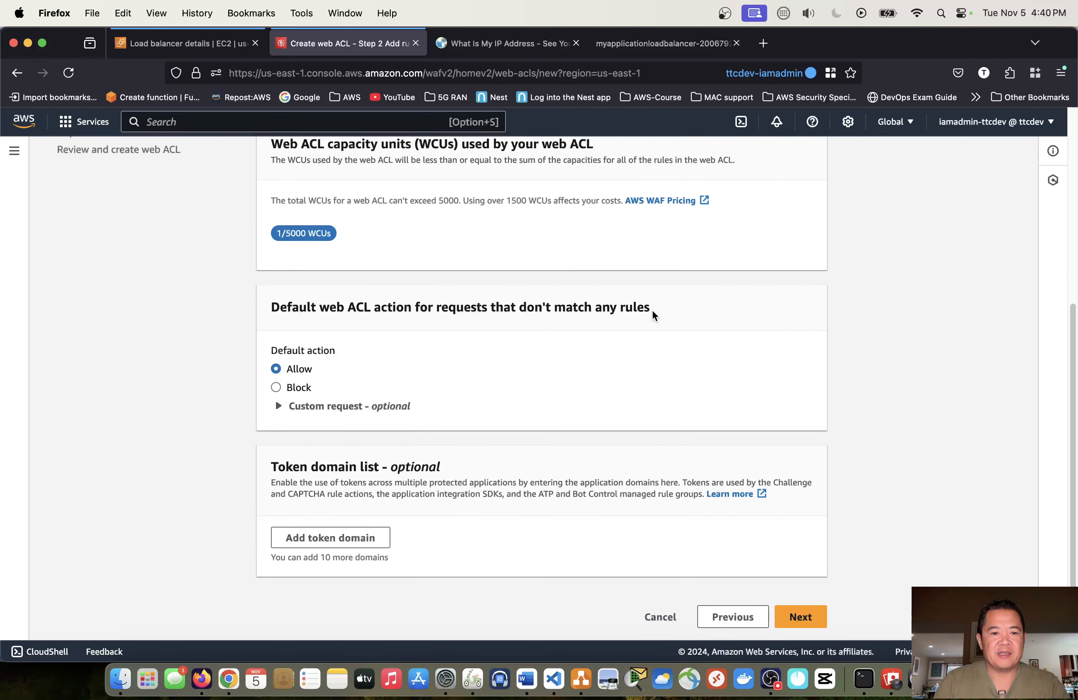
pyautogui.click(792, 615)
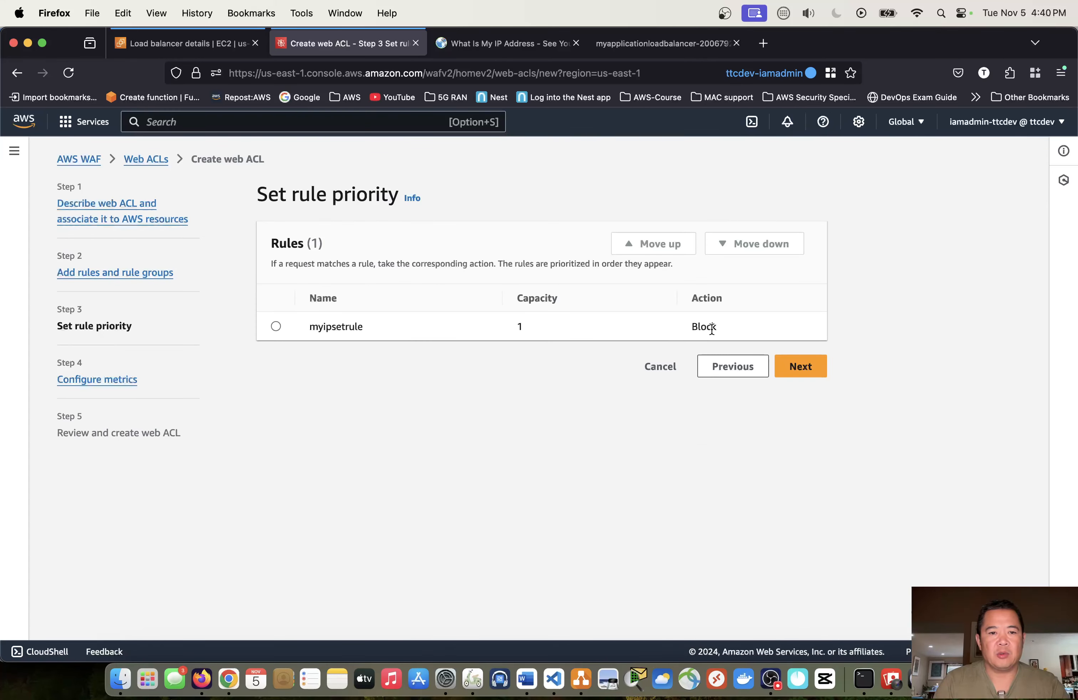
# - Keep the rule priority and the default CloudWatch metrics and sampling settings, and proceed to the web ACL review
pyautogui.click(803, 367)
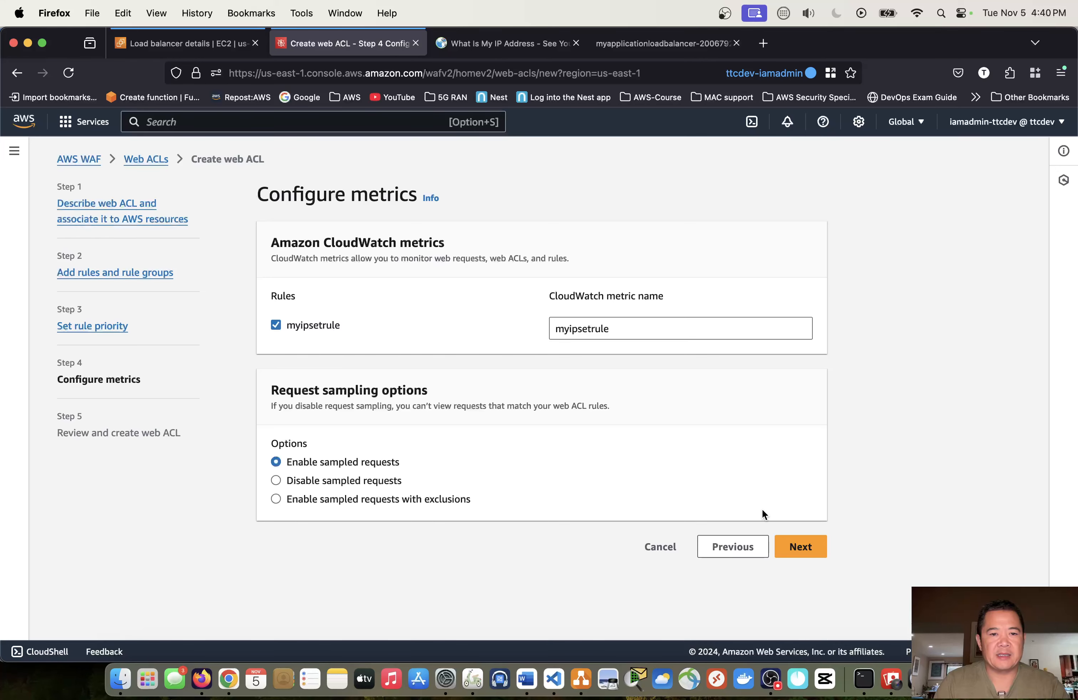
pyautogui.click(802, 549)
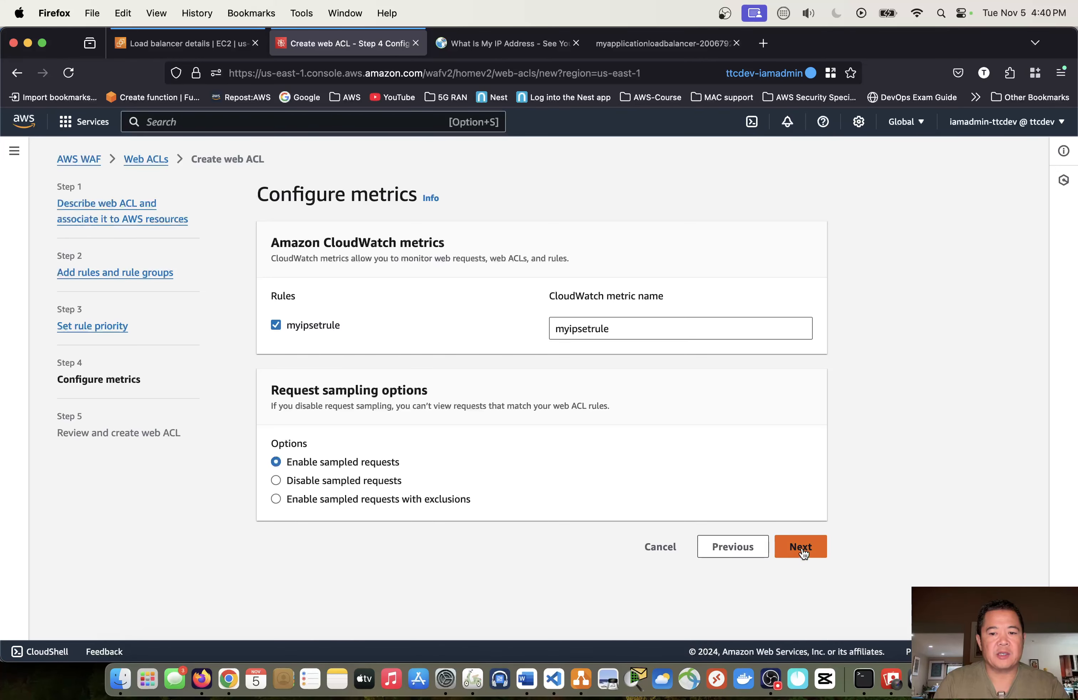
# - Review the web ACL's name, scope, rule, default action and metrics settings before creation
pyautogui.scroll(-1, 698, 391)
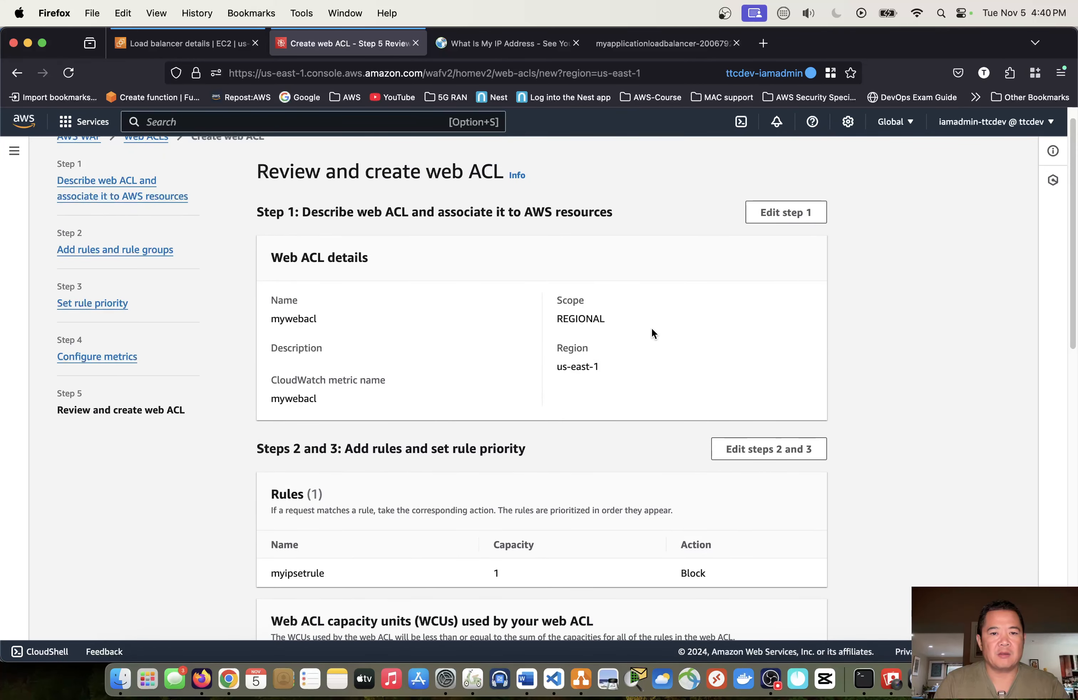
pyautogui.scroll(-1, 650, 318)
pyautogui.moveTo(332, 296); pyautogui.dragTo(275, 295)
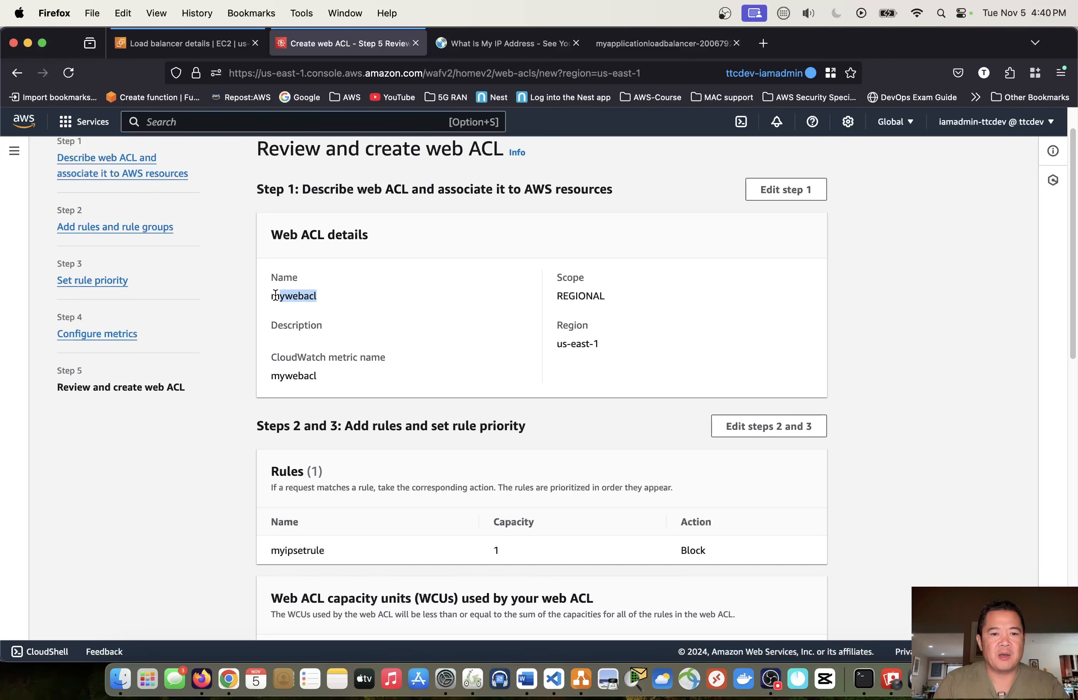
pyautogui.scroll(-1, 634, 350)
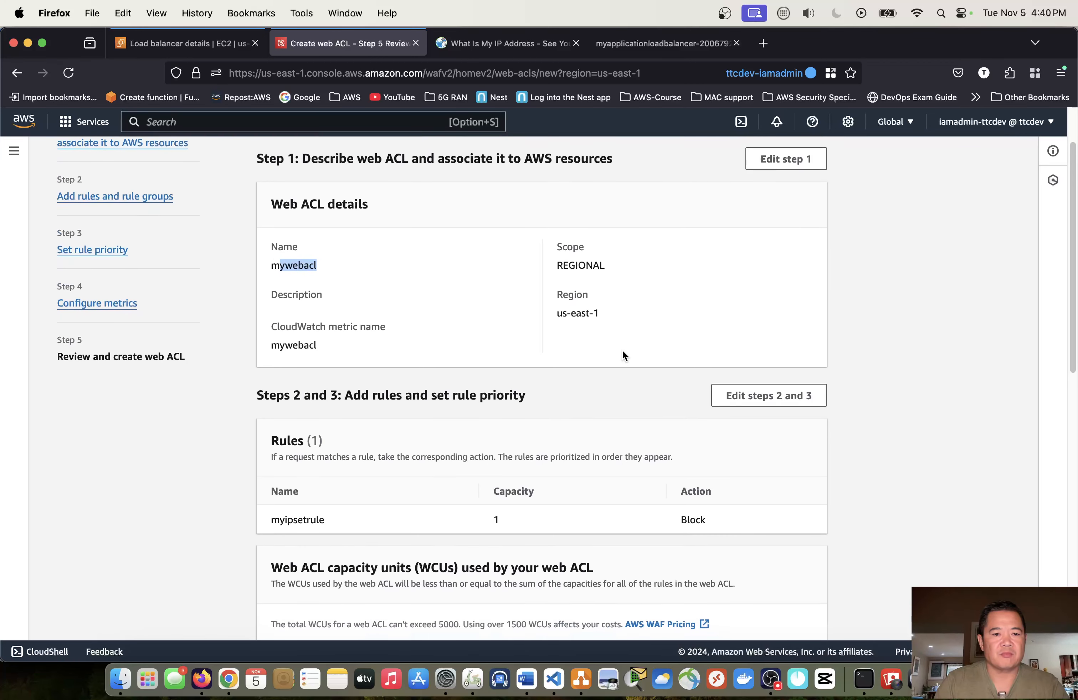
pyautogui.scroll(-6, 612, 347)
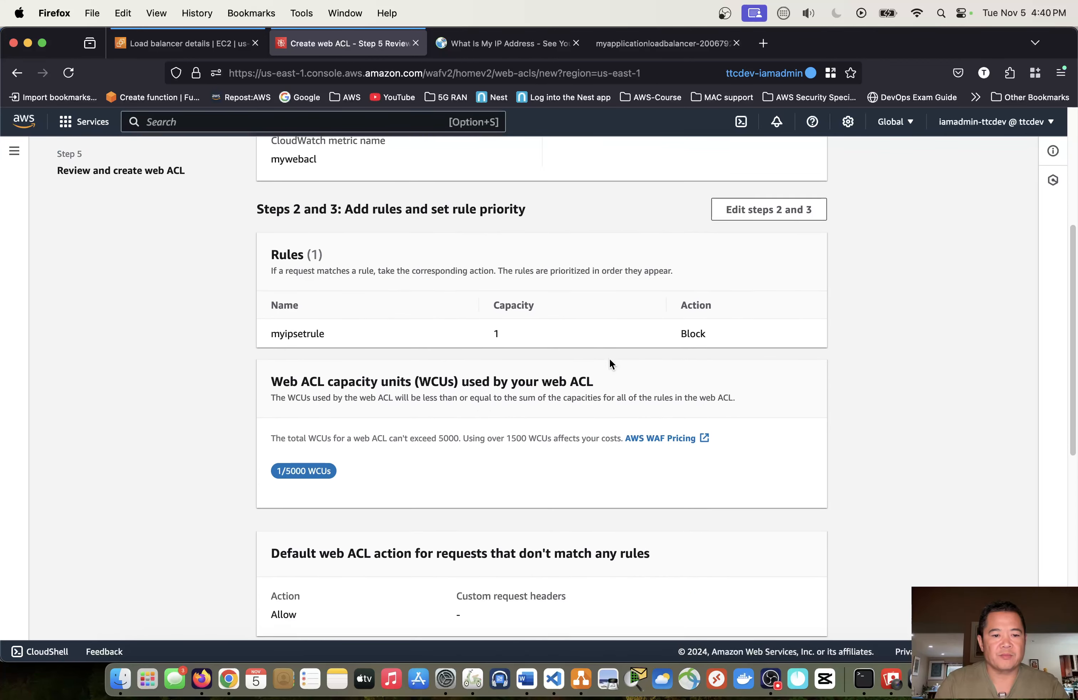
pyautogui.scroll(-12, 610, 436)
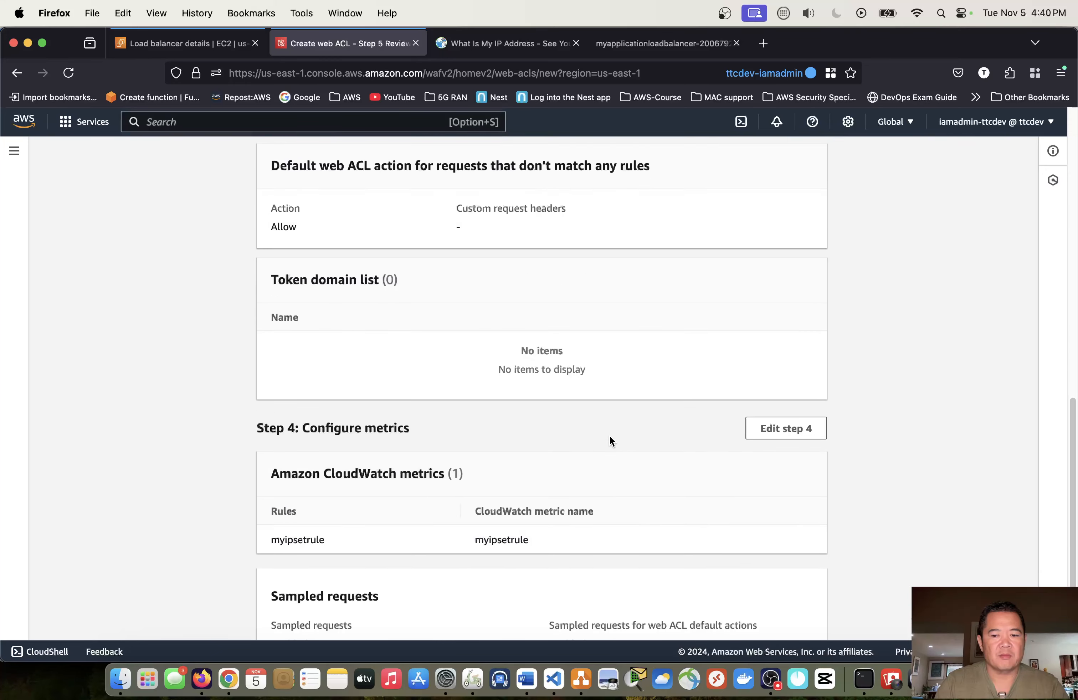
pyautogui.scroll(-2, 609, 440)
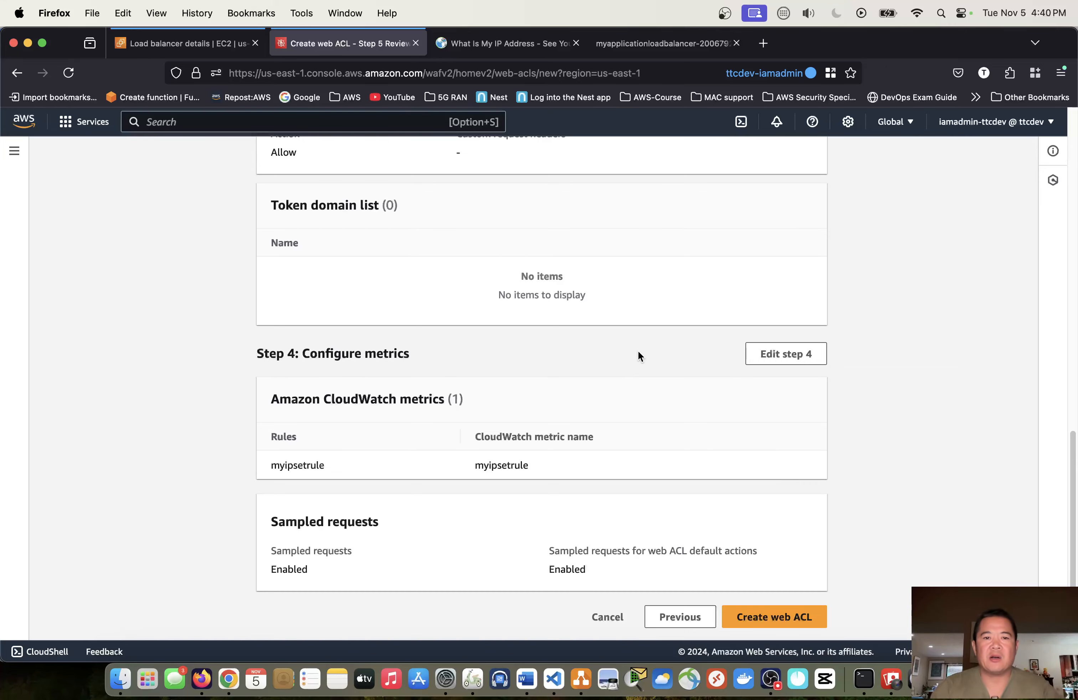
pyautogui.scroll(2, 668, 293)
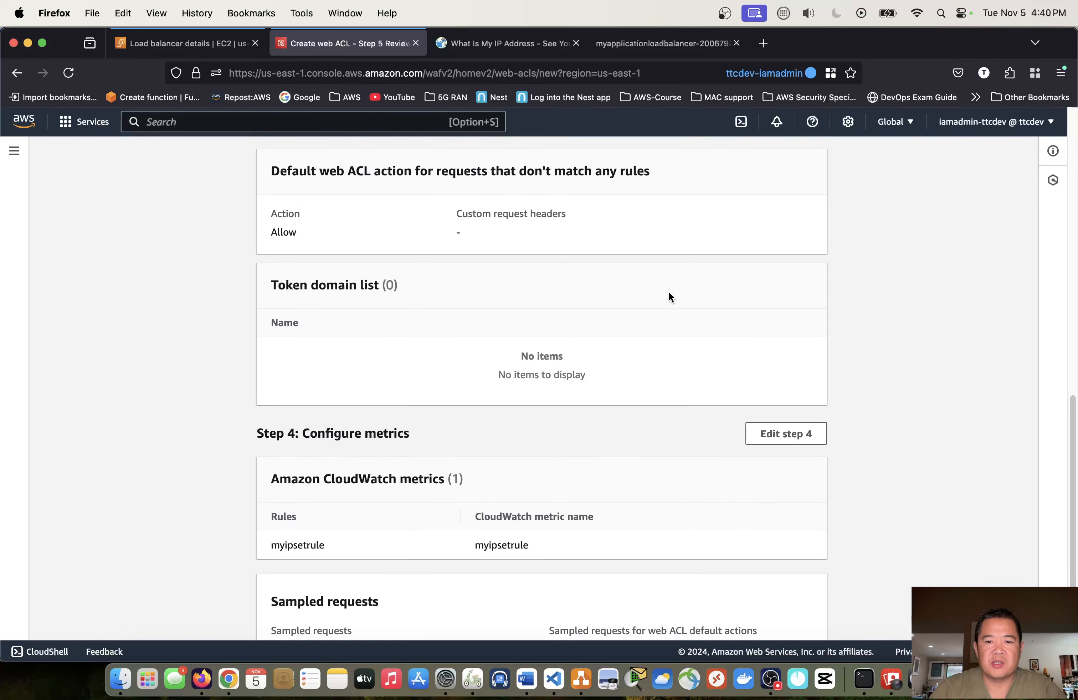
pyautogui.scroll(12, 666, 274)
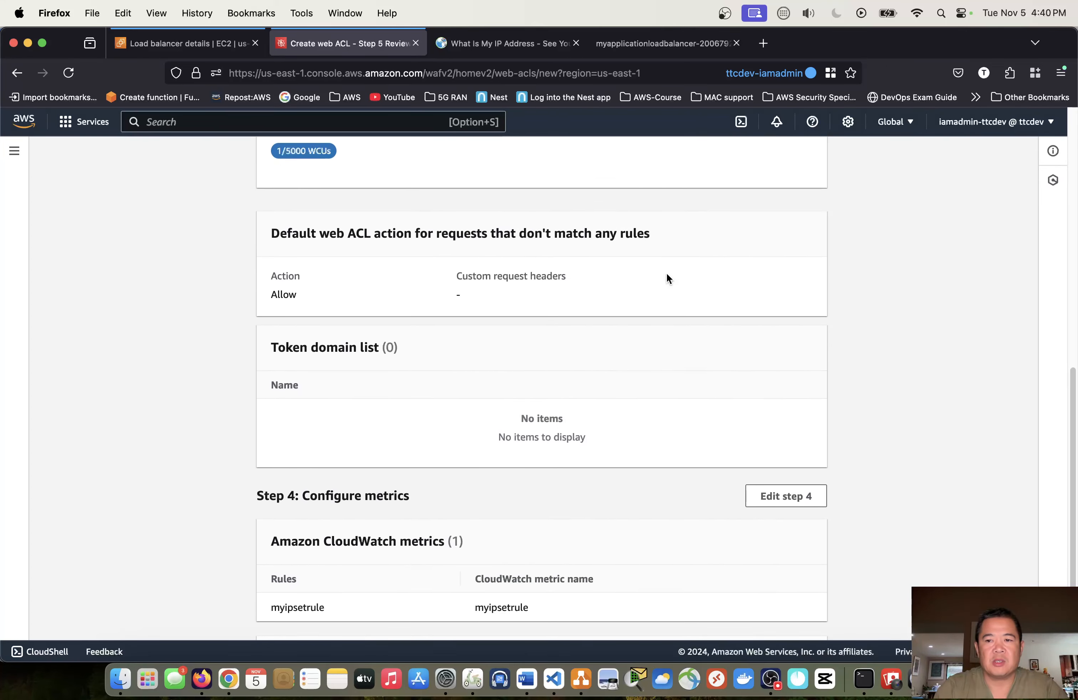
pyautogui.scroll(1, 666, 278)
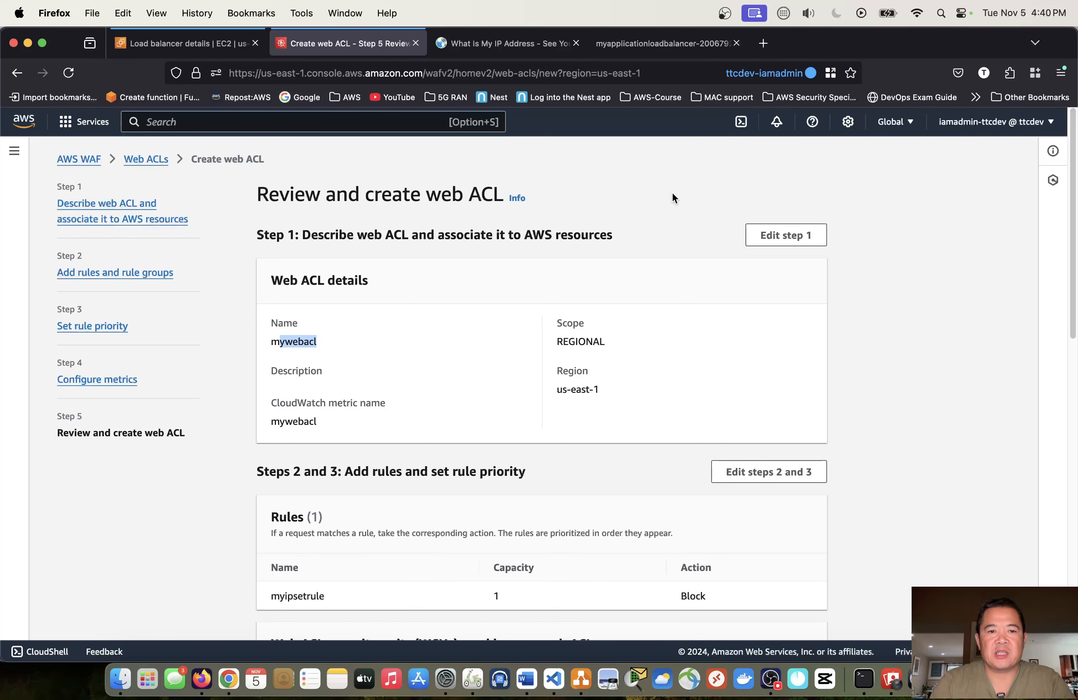
pyautogui.scroll(-3, 653, 220)
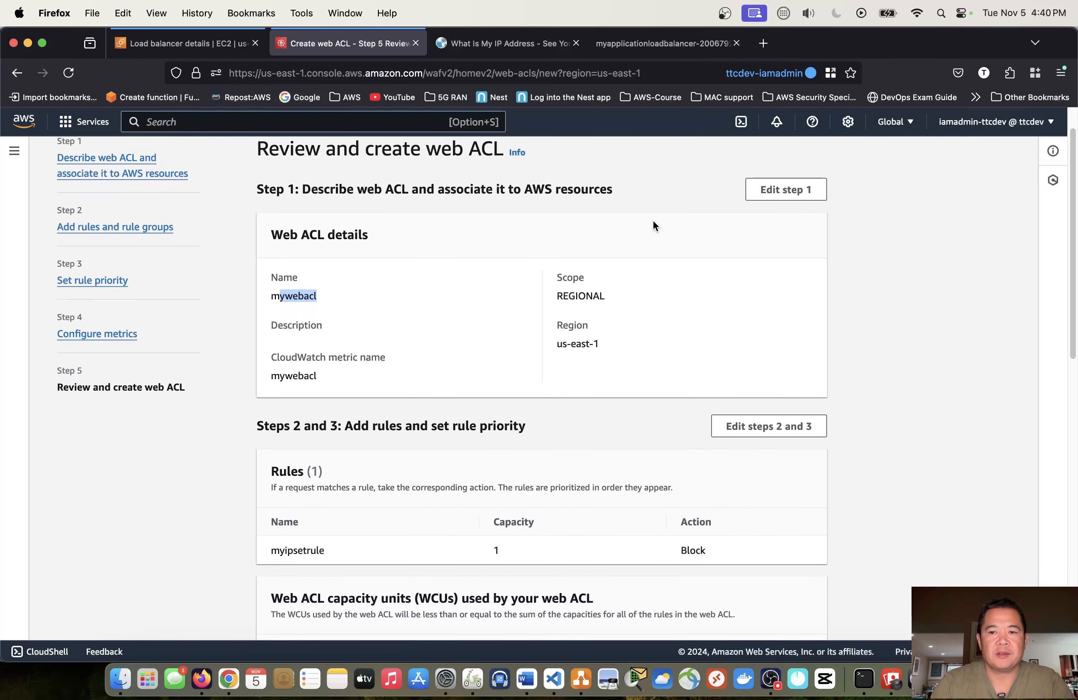
pyautogui.scroll(3, 653, 220)
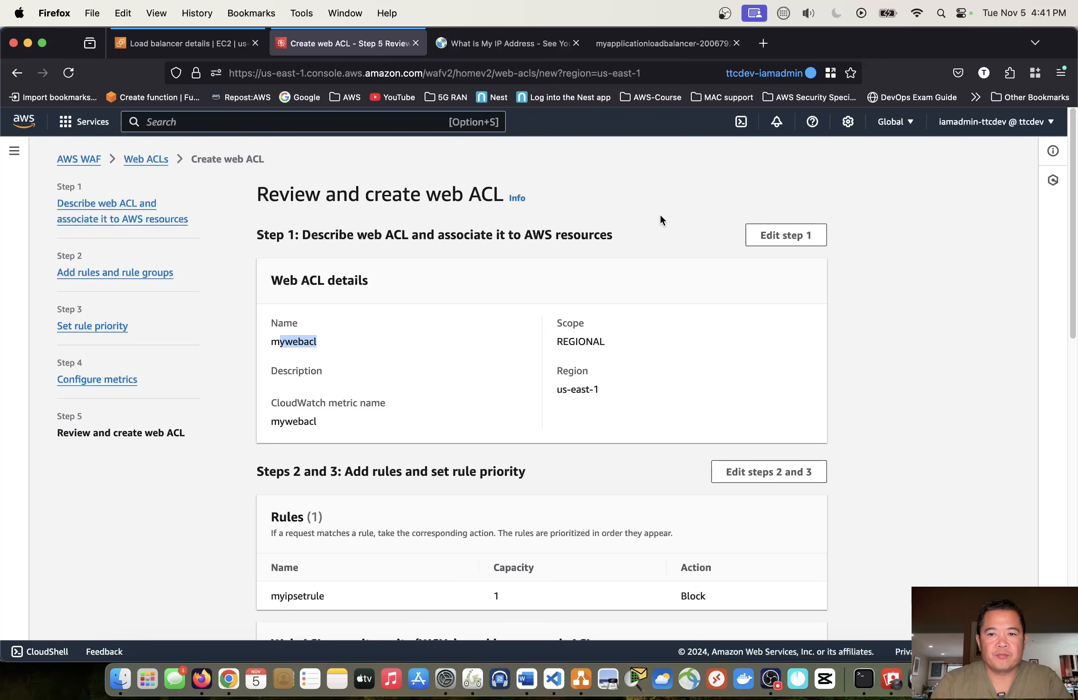
pyautogui.scroll(-3, 660, 213)
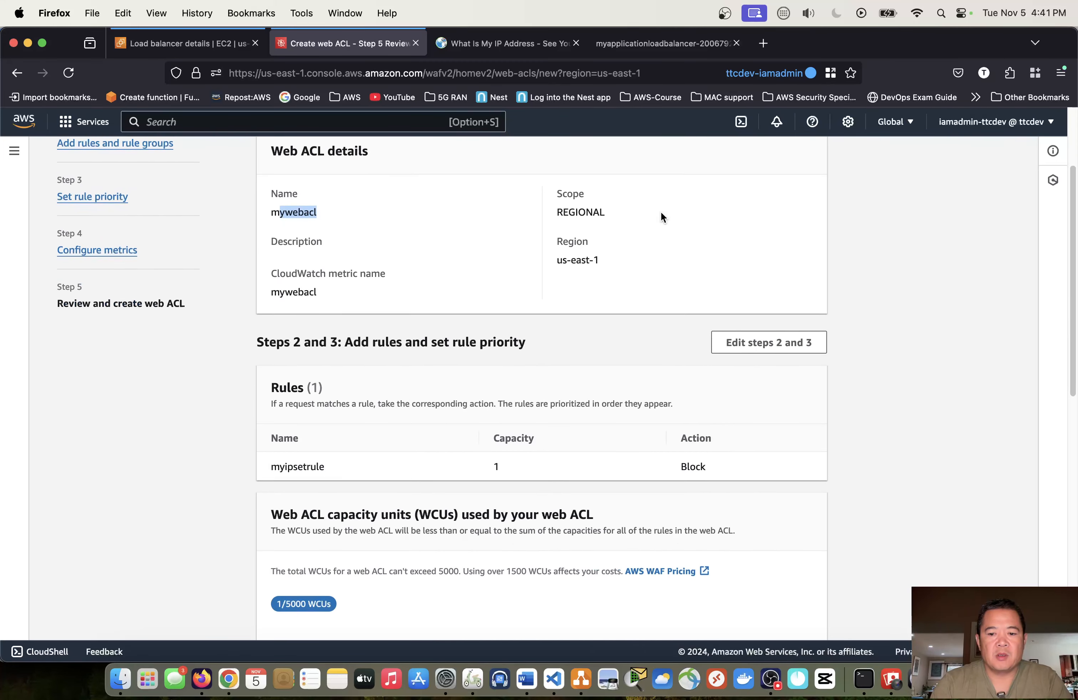
pyautogui.scroll(-6, 661, 214)
pyautogui.scroll(5, 661, 214)
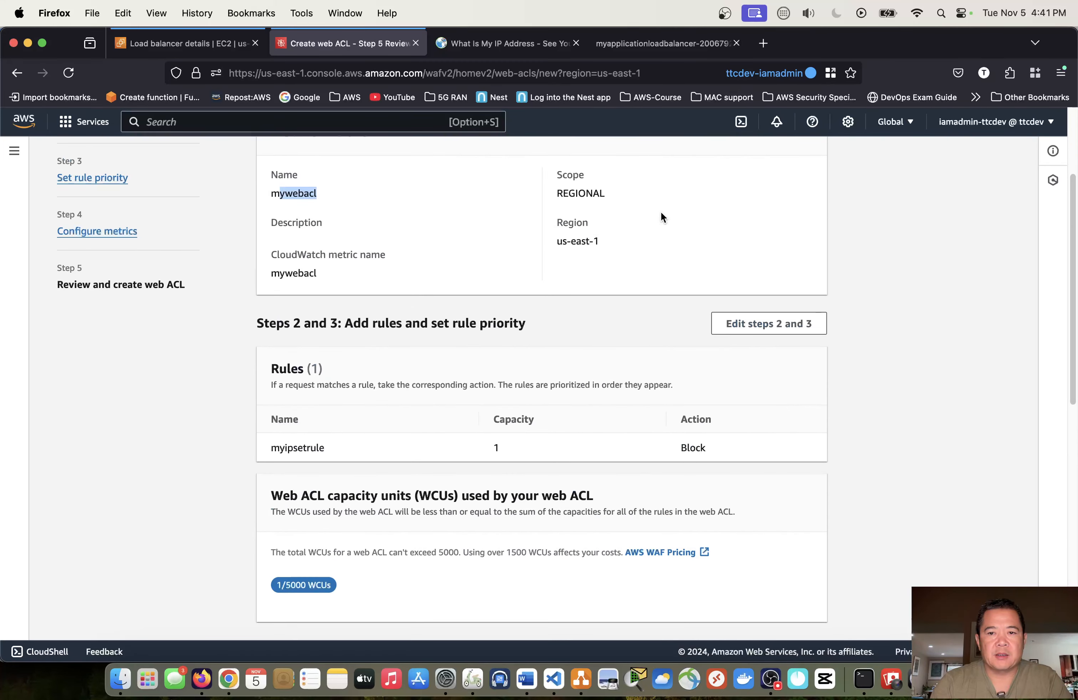
pyautogui.scroll(3, 661, 217)
pyautogui.click(629, 194)
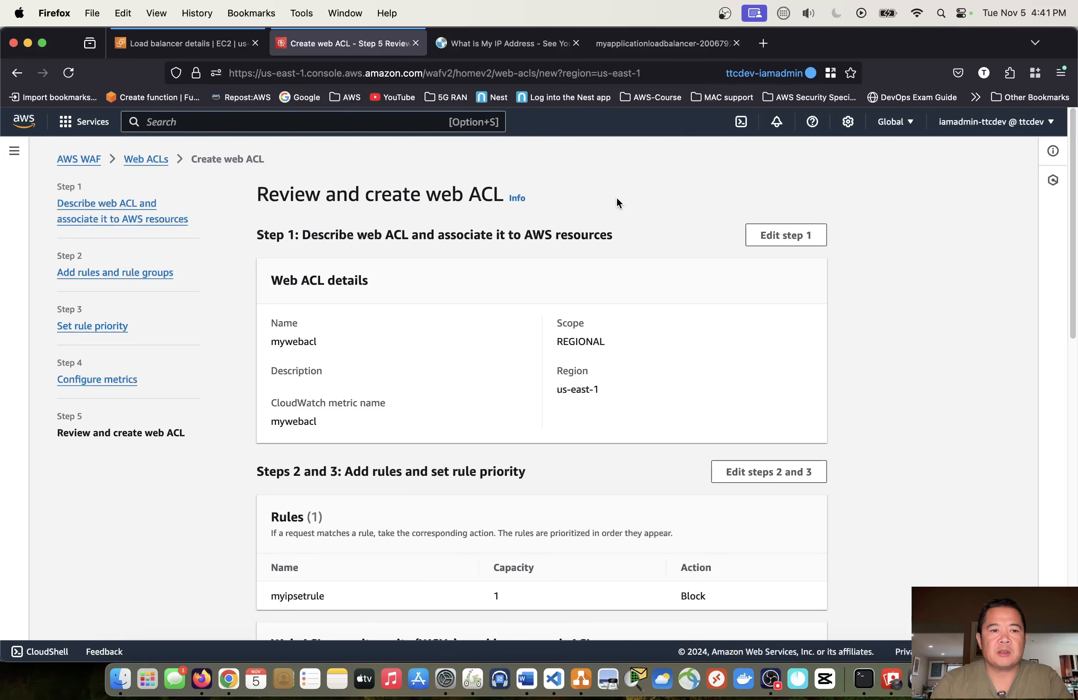
pyautogui.scroll(-6, 616, 198)
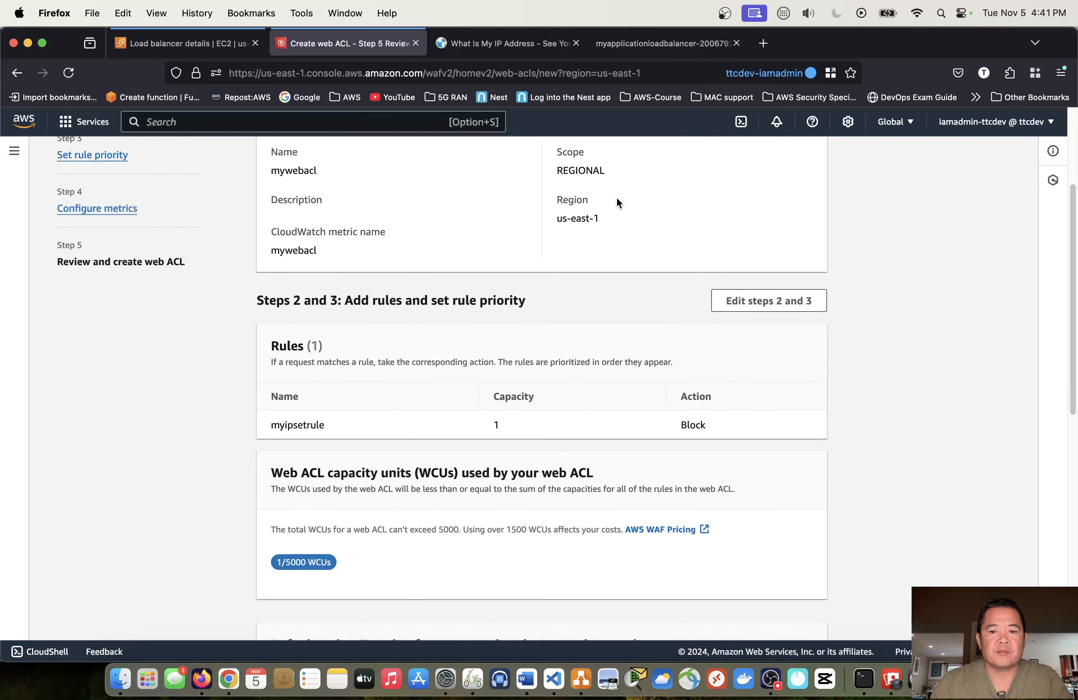
pyautogui.scroll(-10, 616, 198)
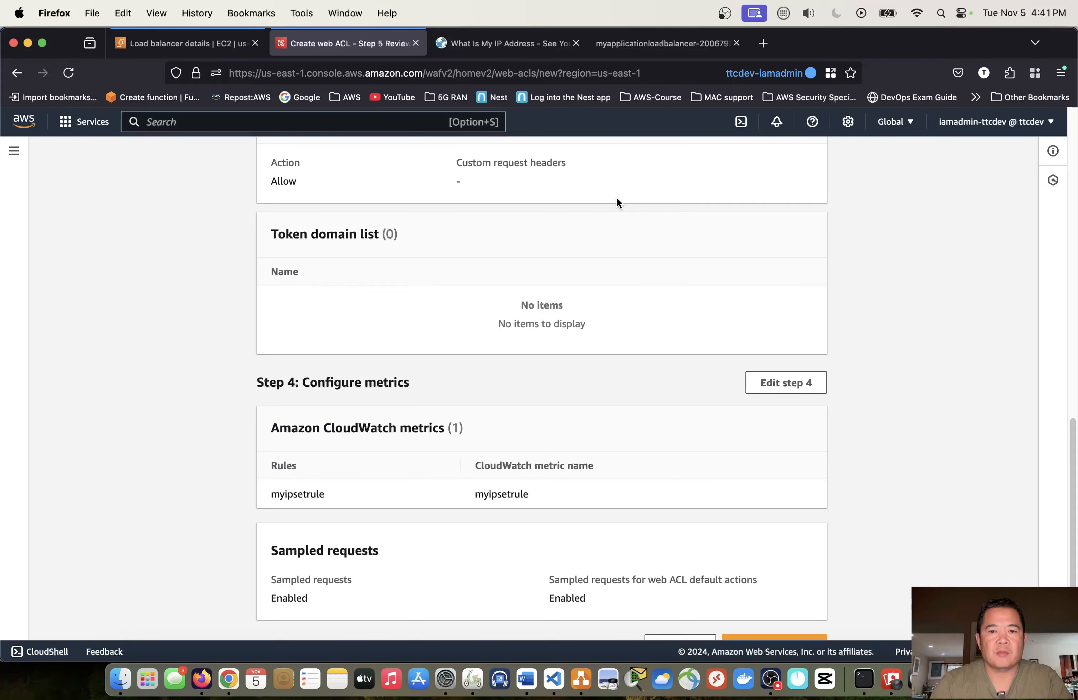
pyautogui.scroll(15, 616, 198)
# - Create the mywebacl web ACL from the reviewed settings and dismiss the notification banner
pyautogui.scroll(-12, 616, 200)
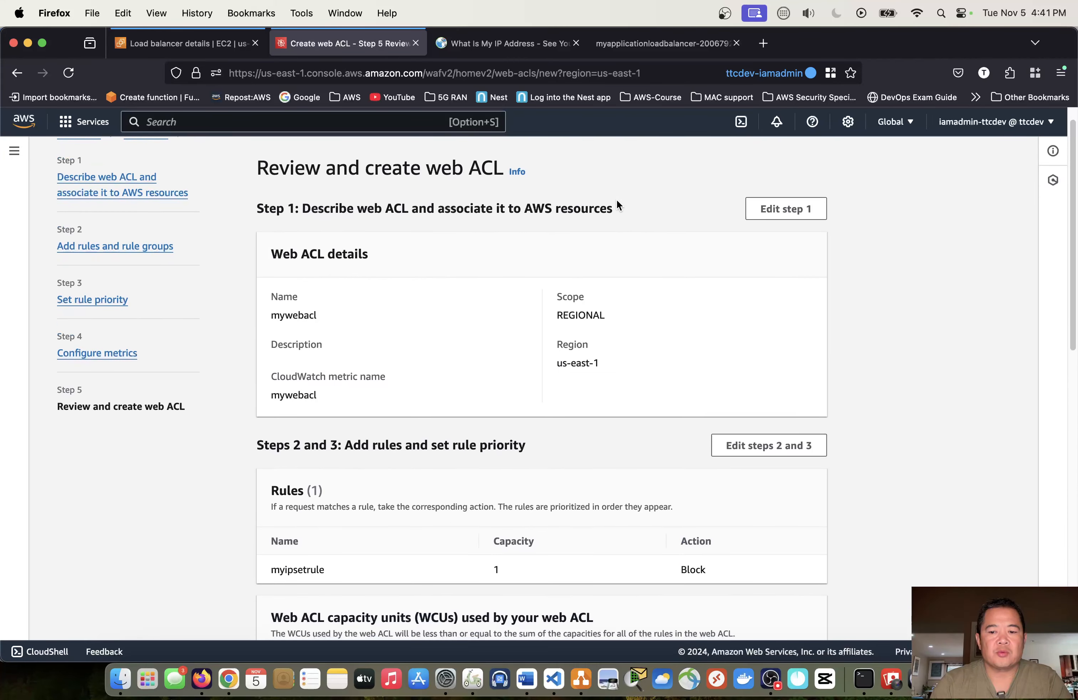
pyautogui.scroll(-3, 661, 338)
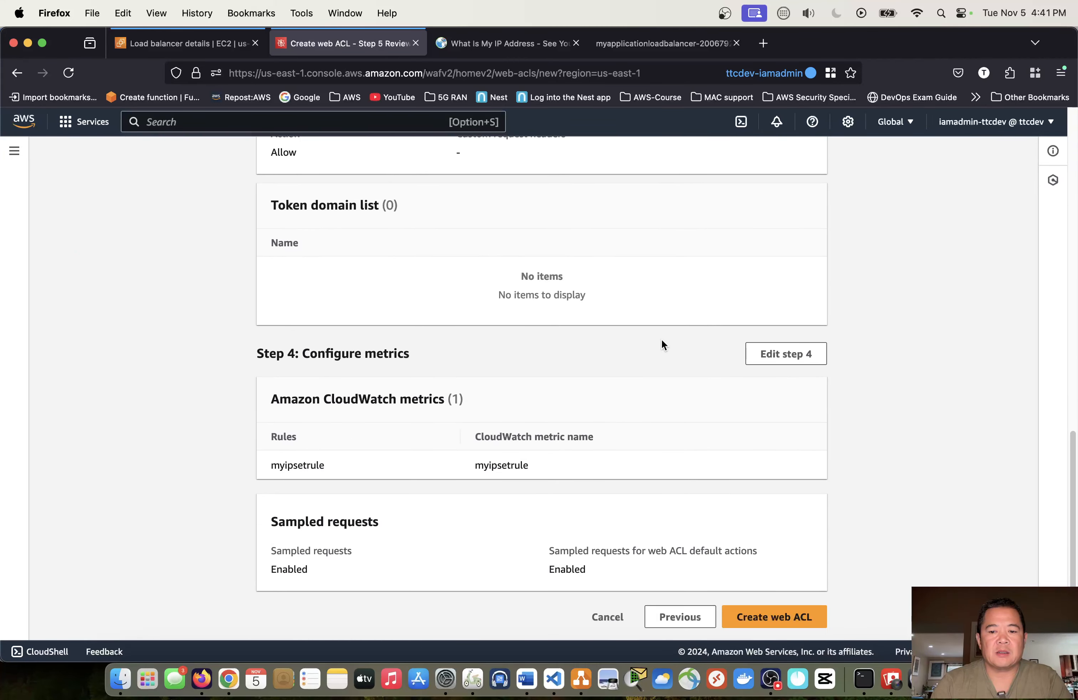
pyautogui.click(779, 619)
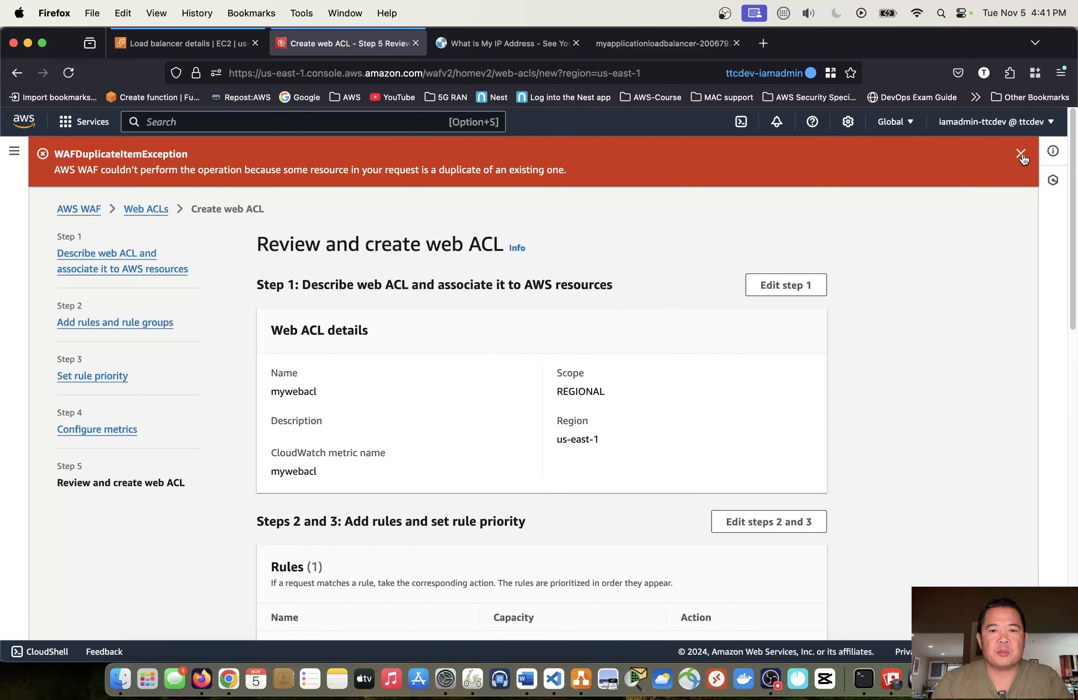
pyautogui.click(1020, 153)
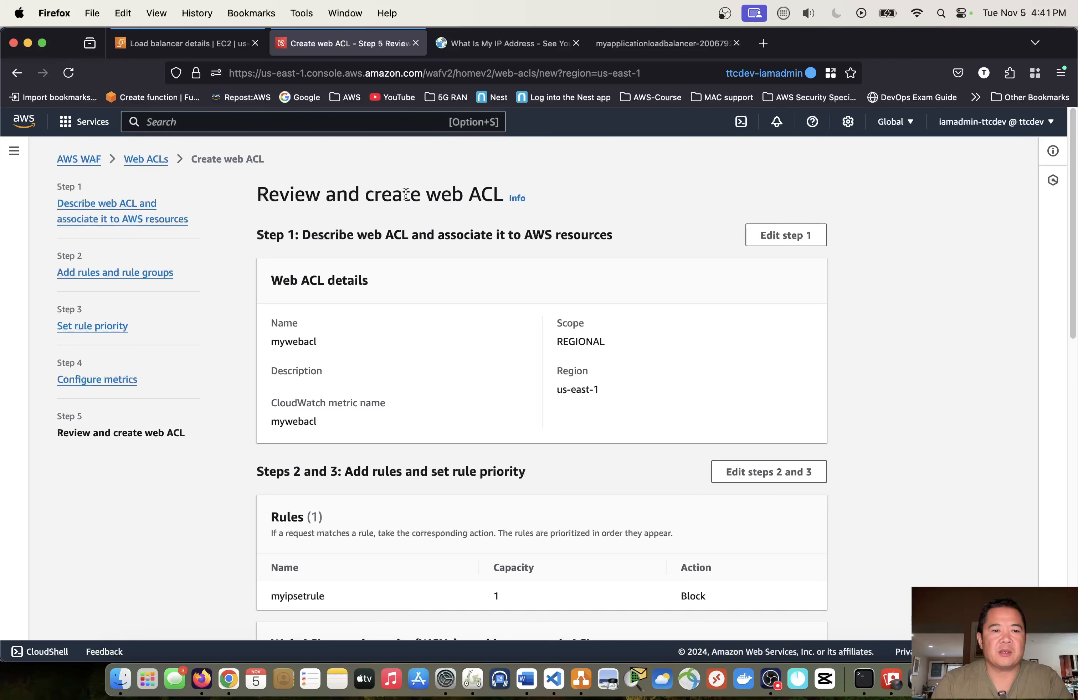
# - Reload the page, return to the web ACL list and open the rules of mywebacl
pyautogui.click(69, 73)
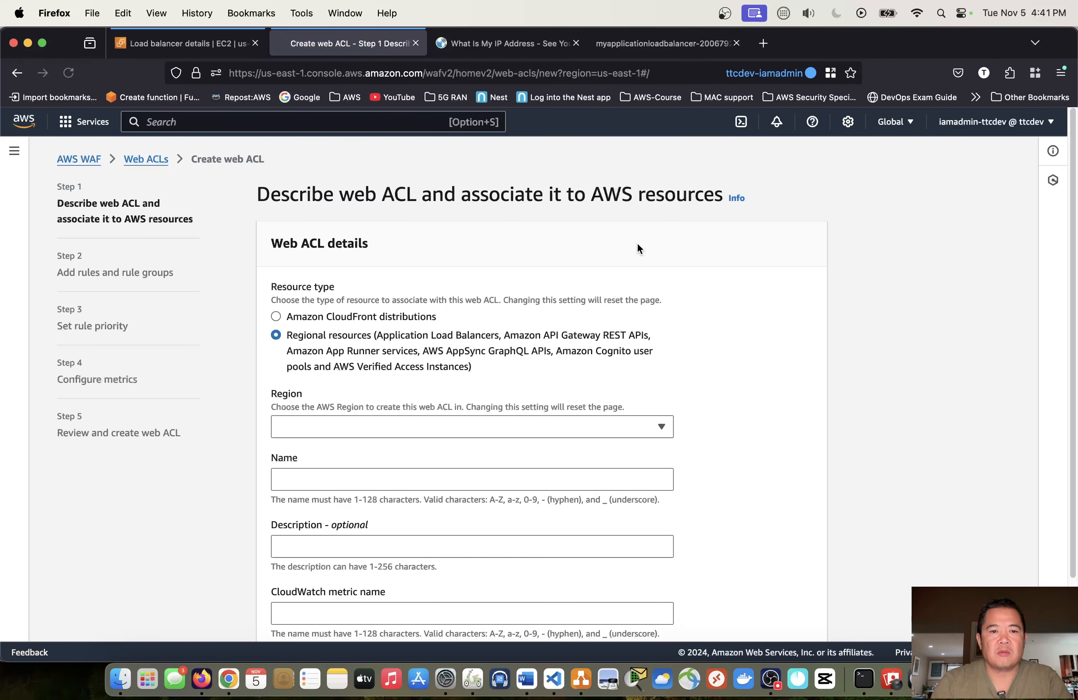
pyautogui.click(146, 159)
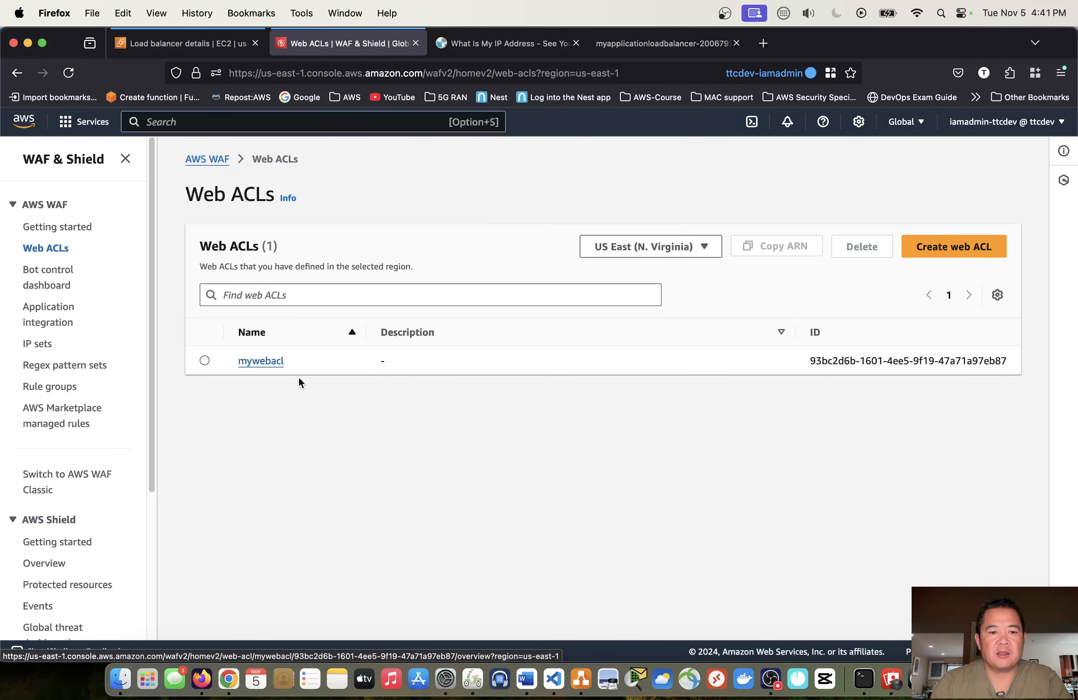
pyautogui.click(264, 367)
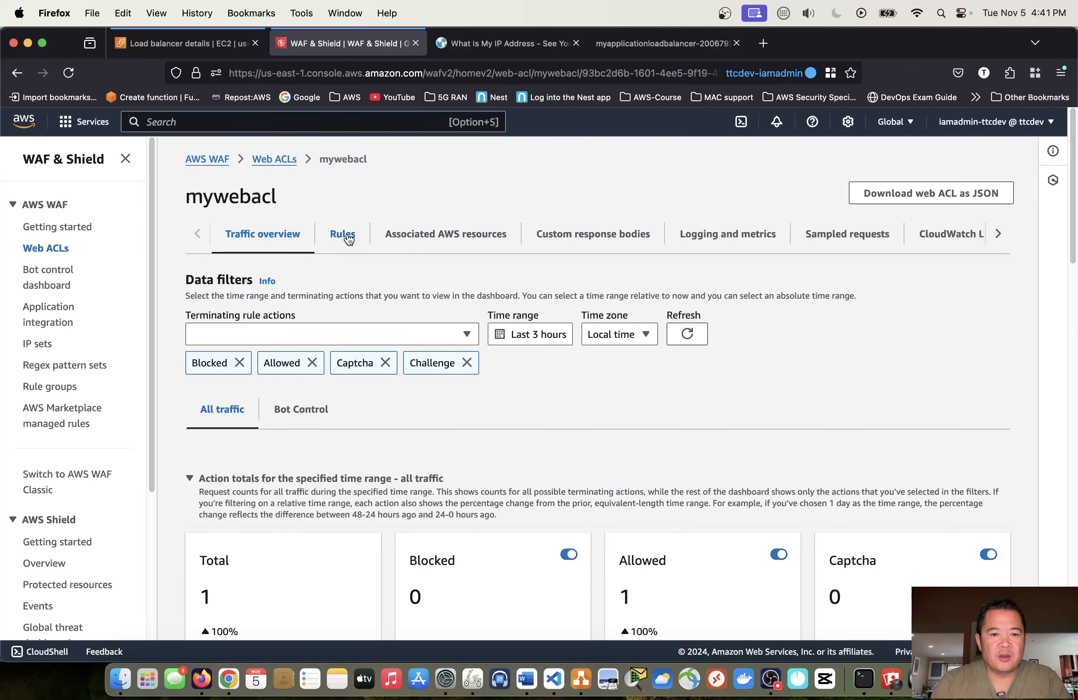
pyautogui.click(343, 234)
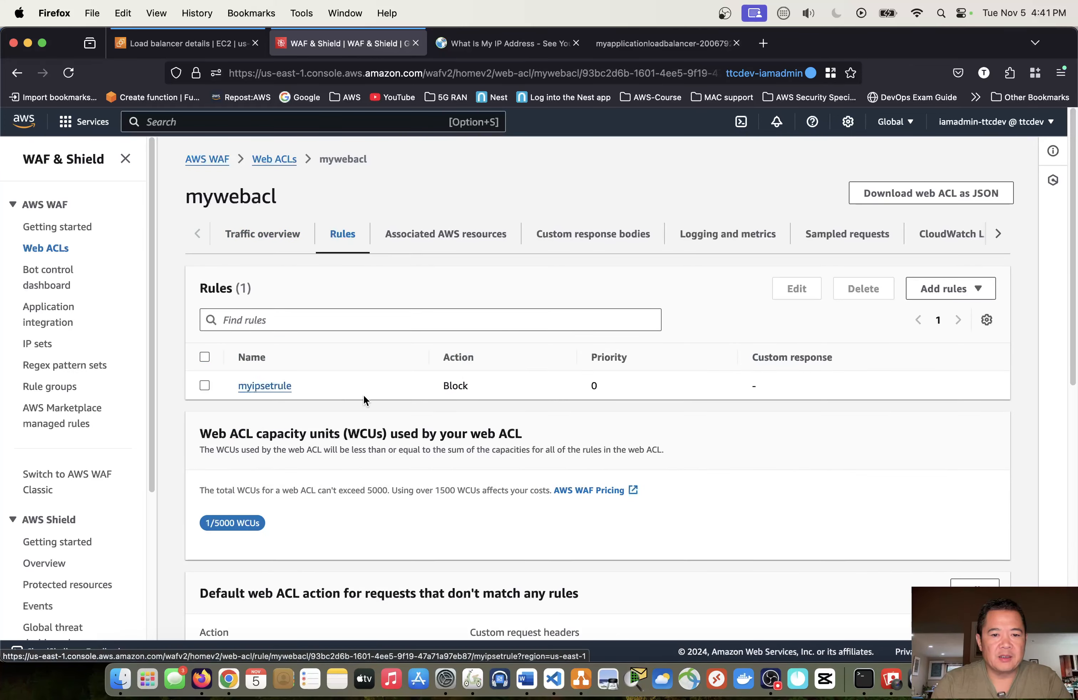
pyautogui.scroll(-1, 409, 382)
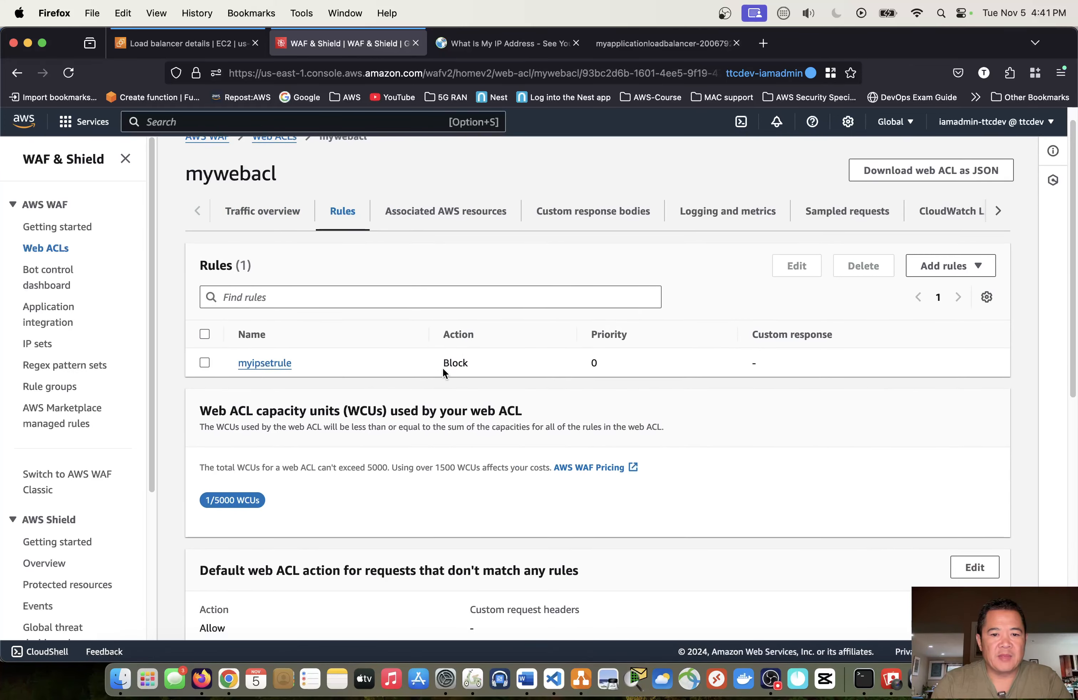
# - Open myipsetrule and examine its IP set, the listed IP addresses and the rule action
pyautogui.click(267, 366)
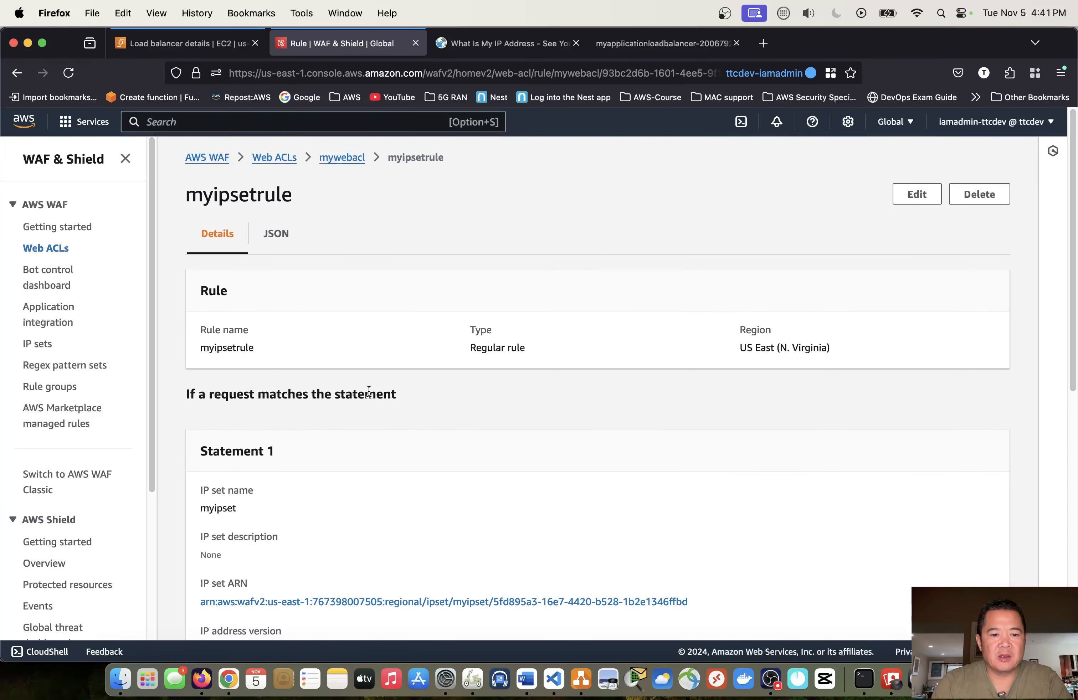
pyautogui.scroll(-5, 368, 390)
pyautogui.moveTo(319, 563); pyautogui.dragTo(202, 559)
pyautogui.scroll(5, 409, 490)
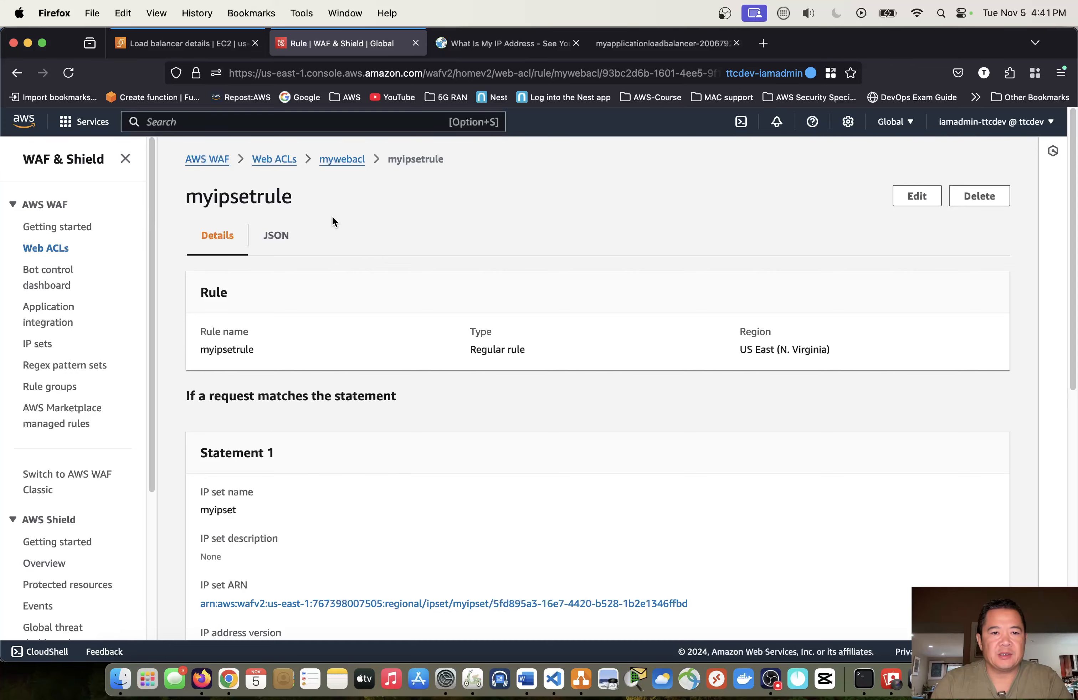
pyautogui.scroll(-14, 630, 473)
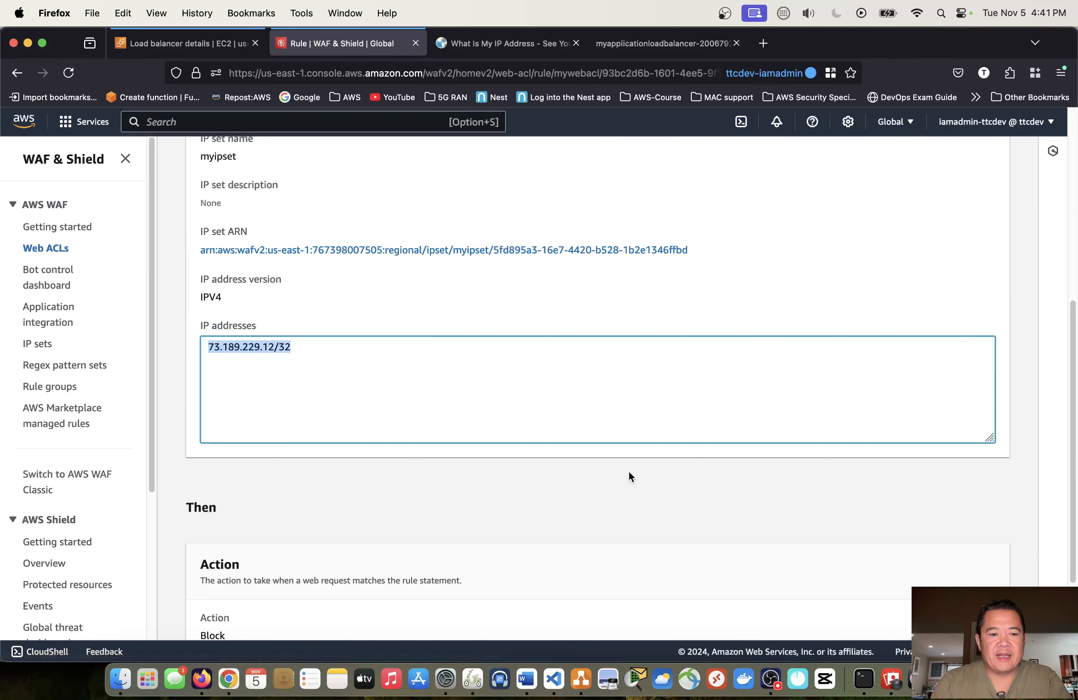
pyautogui.scroll(10, 629, 471)
pyautogui.scroll(1, 629, 471)
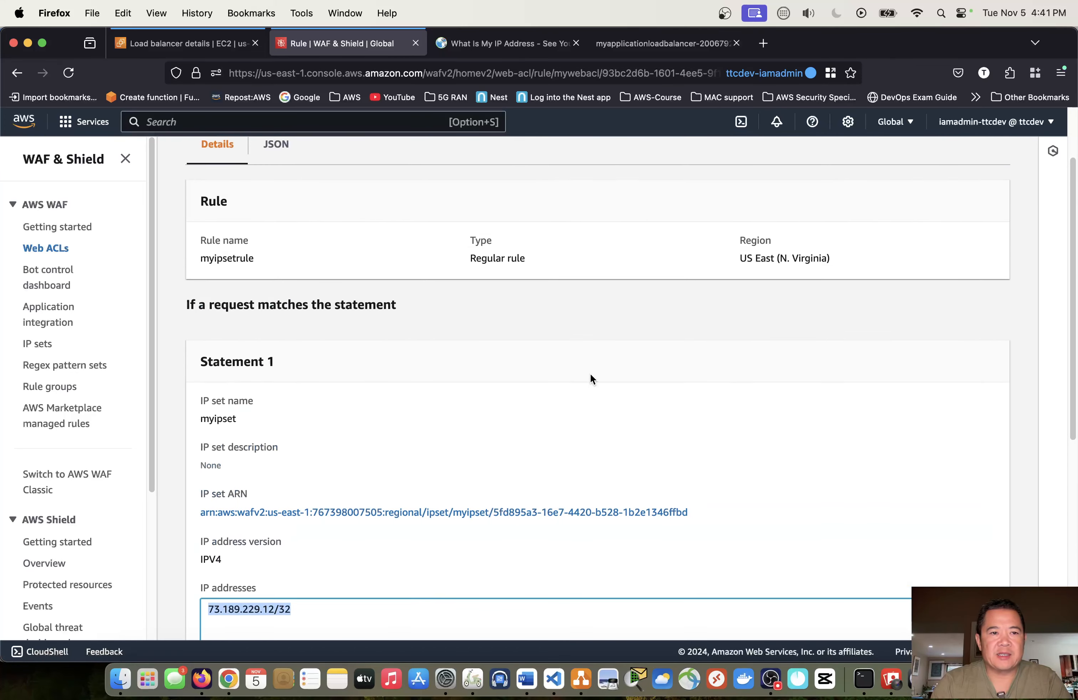
# - Check the load balancer details, and reload the load balancer's website repeatedly to test whether the web ACL blocks access
pyautogui.click(203, 49)
pyautogui.hotkey('ctrl', 'Right')
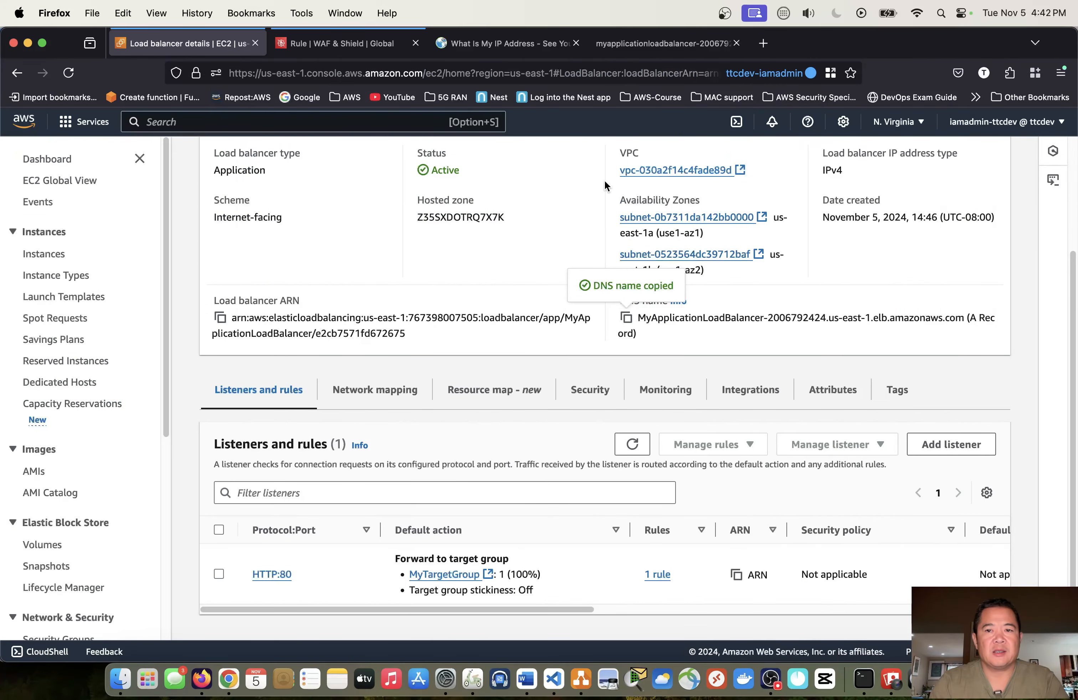
pyautogui.click(654, 48)
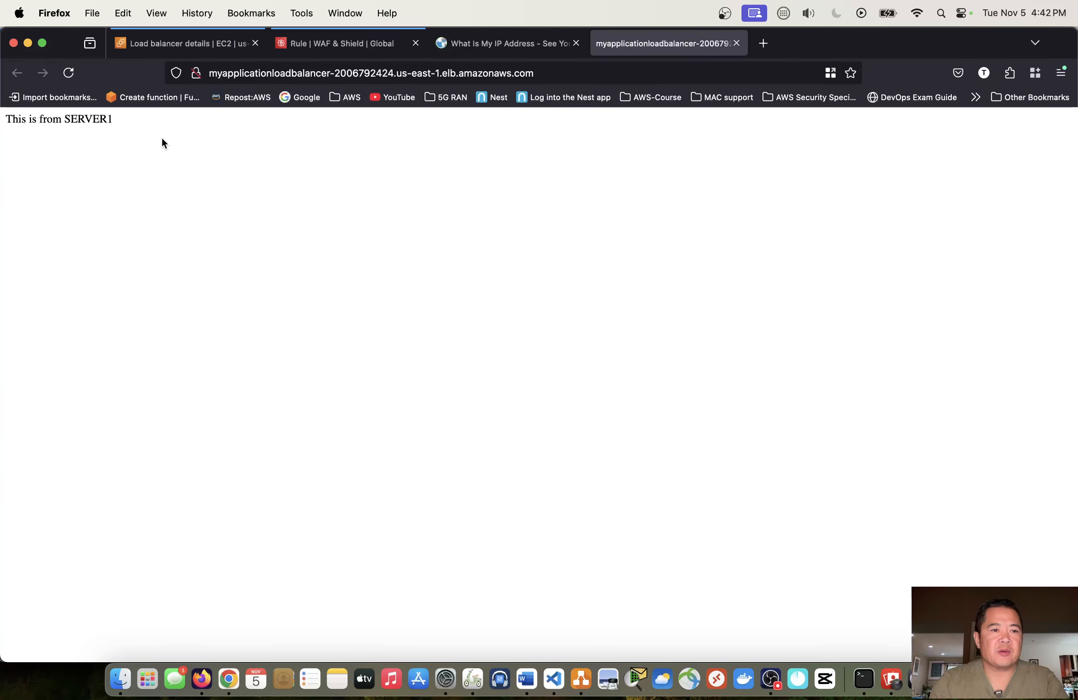
pyautogui.click(69, 74)
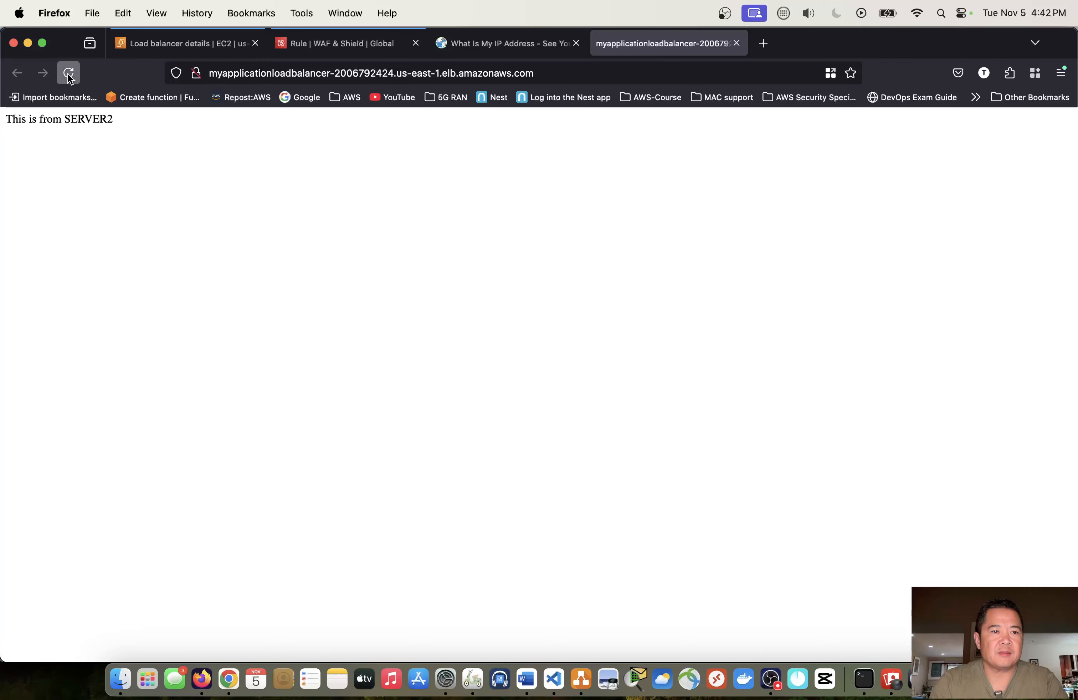
pyautogui.click(69, 74)
pyautogui.click(69, 77)
pyautogui.click(69, 77)
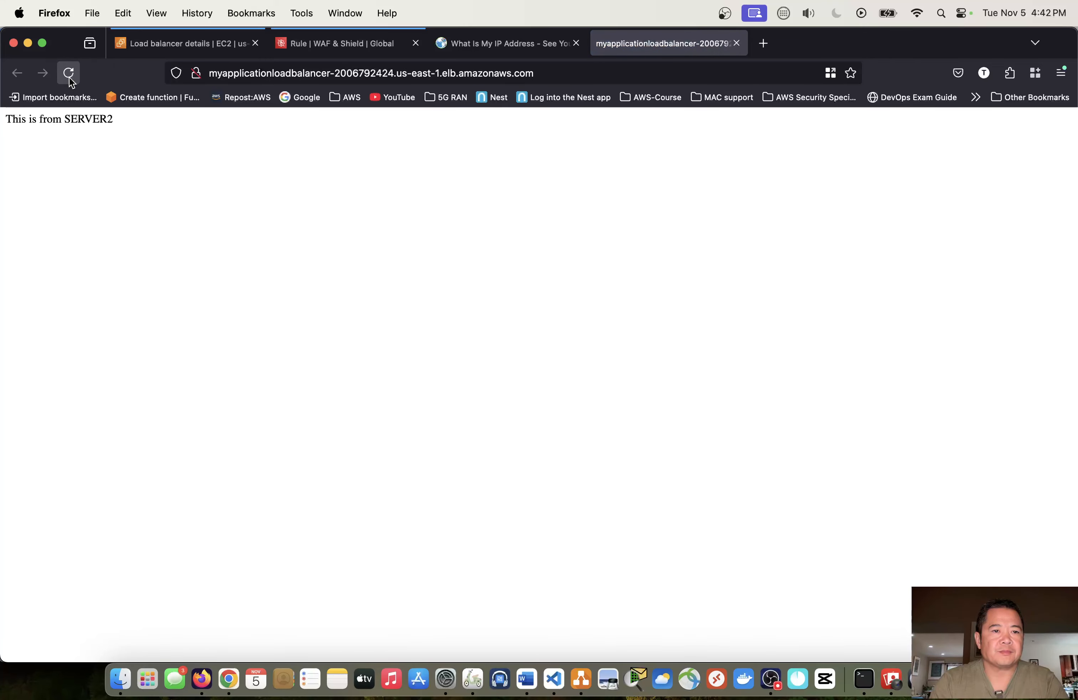
pyautogui.click(70, 76)
pyautogui.click(70, 76)
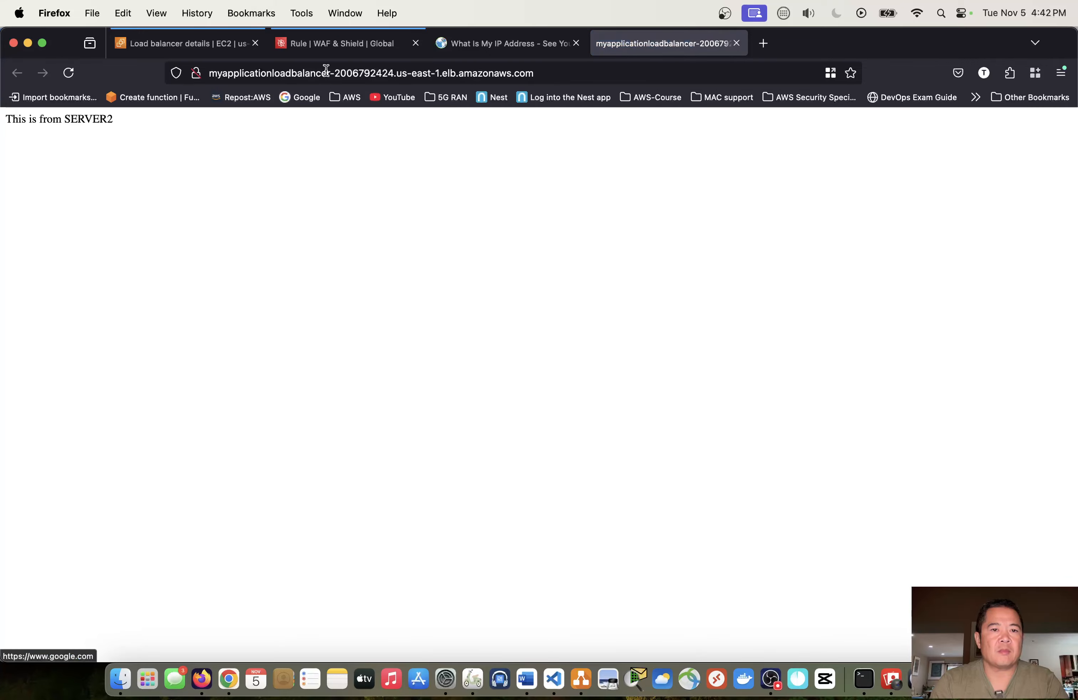
# - Return to the mywebacl web ACL in the WAF console and examine its traffic overview's action totals
pyautogui.click(325, 46)
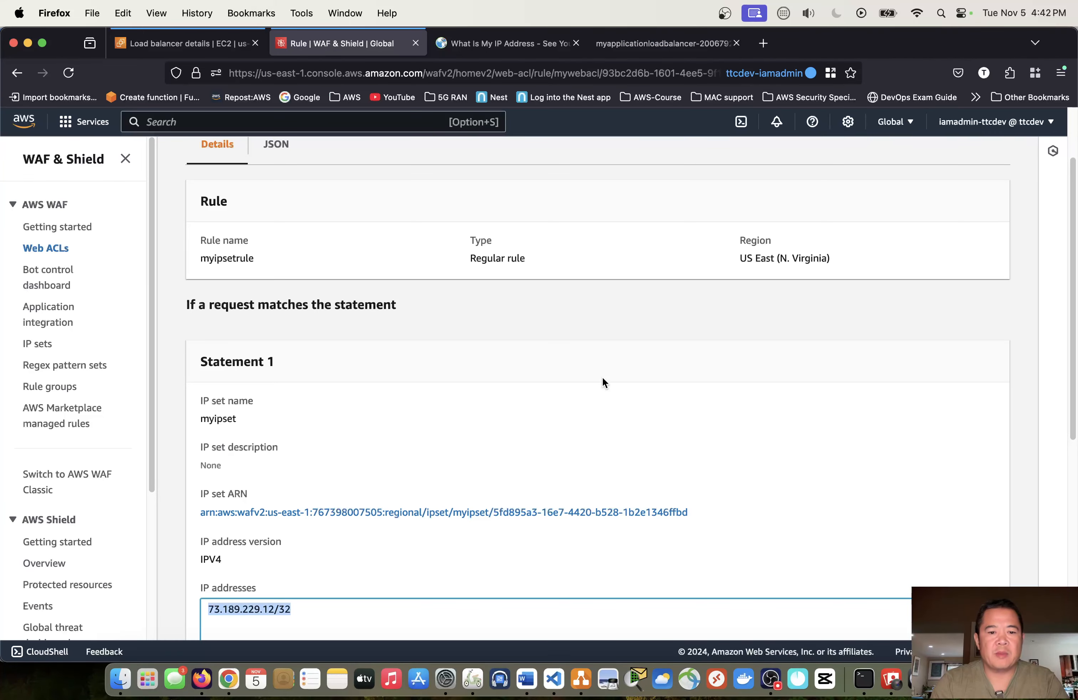
pyautogui.scroll(3, 619, 390)
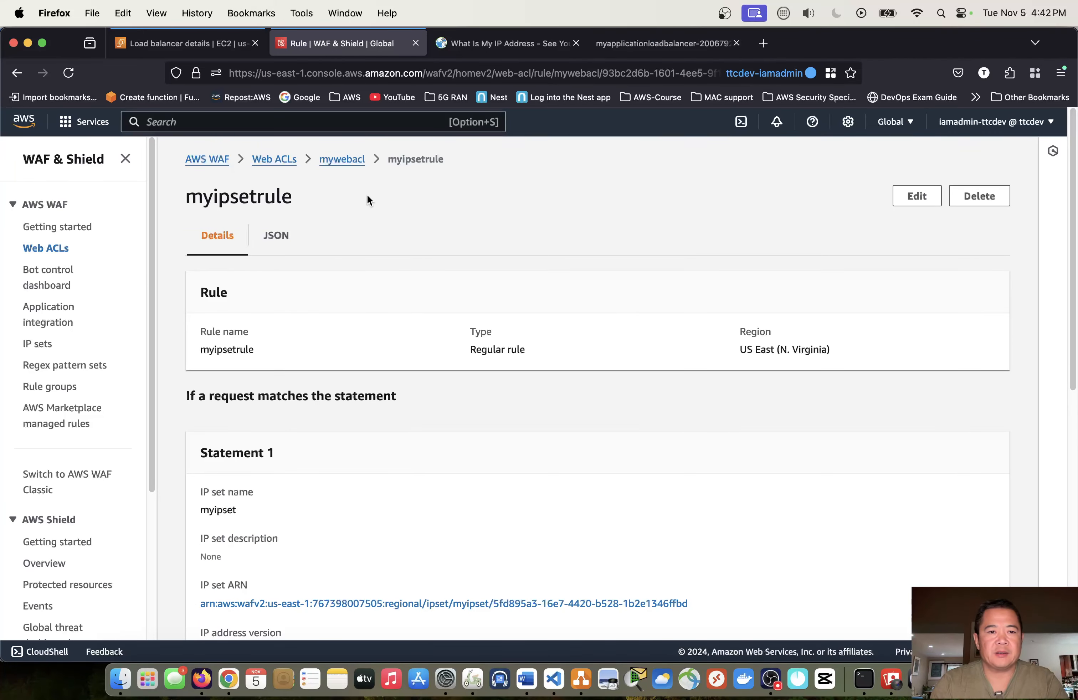
pyautogui.click(340, 168)
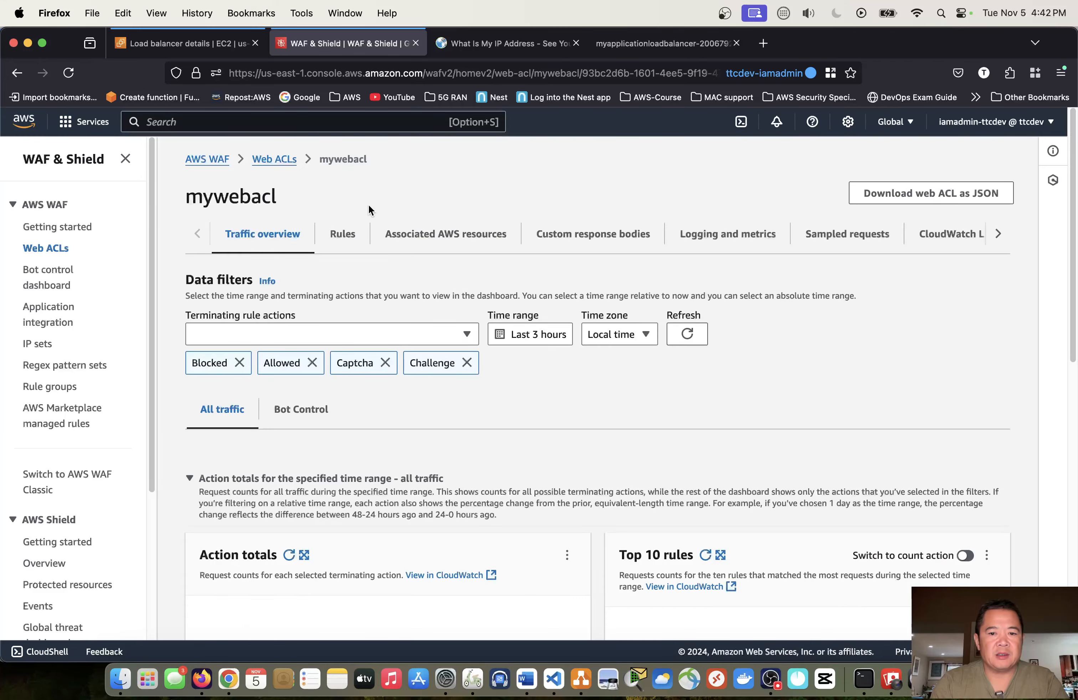
pyautogui.scroll(-3, 770, 404)
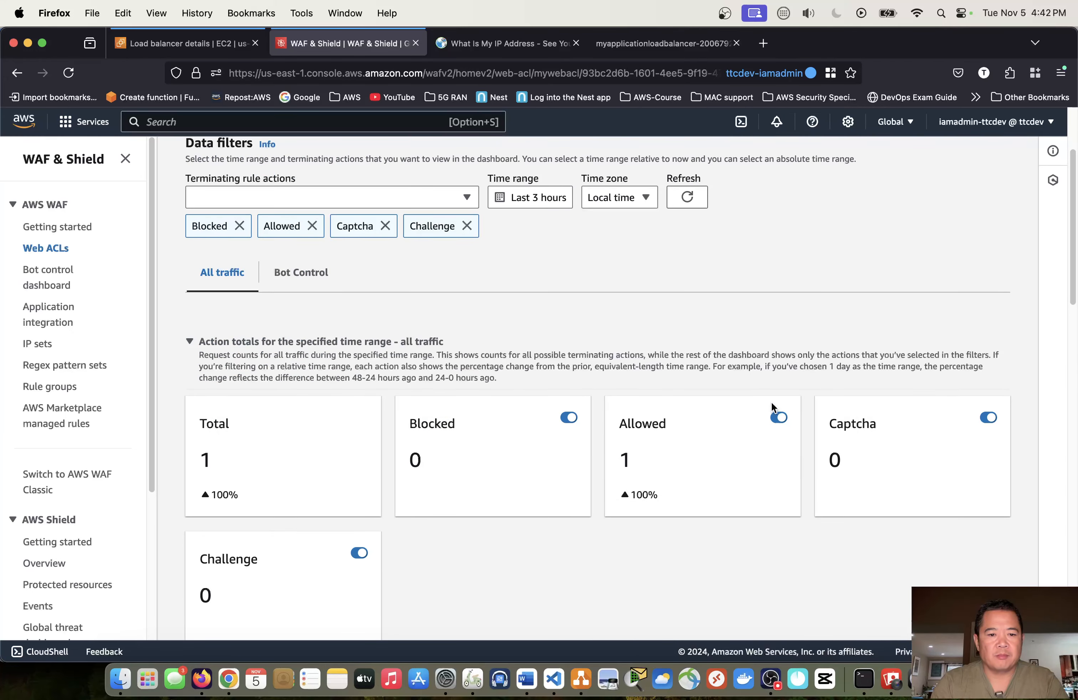
pyautogui.scroll(3, 770, 401)
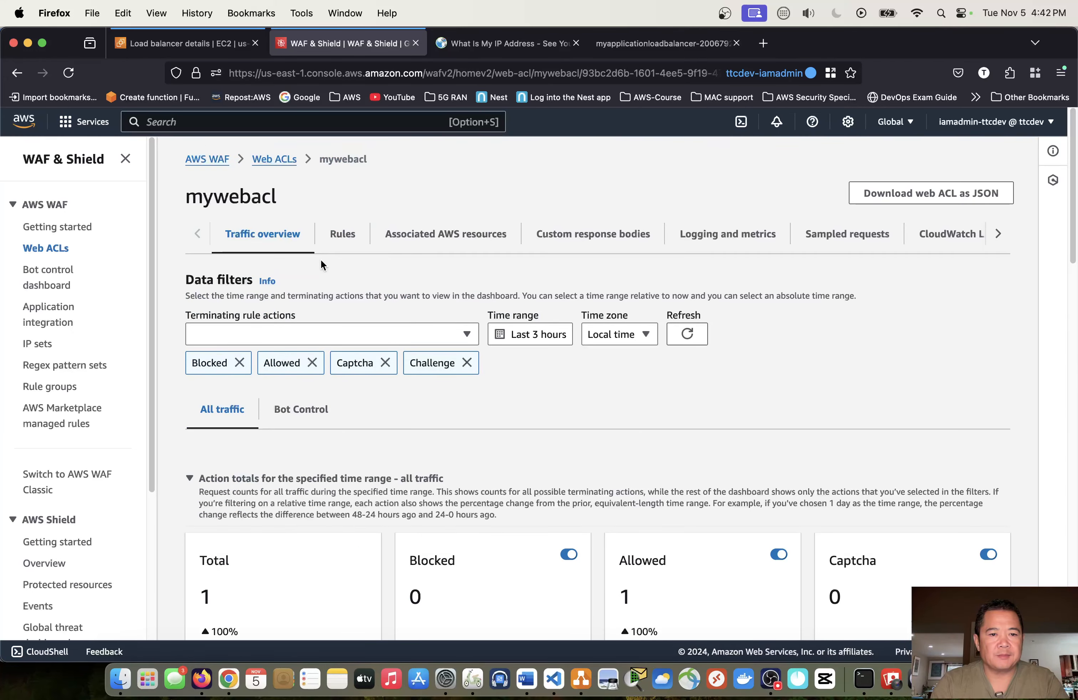
# - Open myipsetrule from the rules of mywebacl and examine its IP set, listed IP addresses and action
pyautogui.click(342, 241)
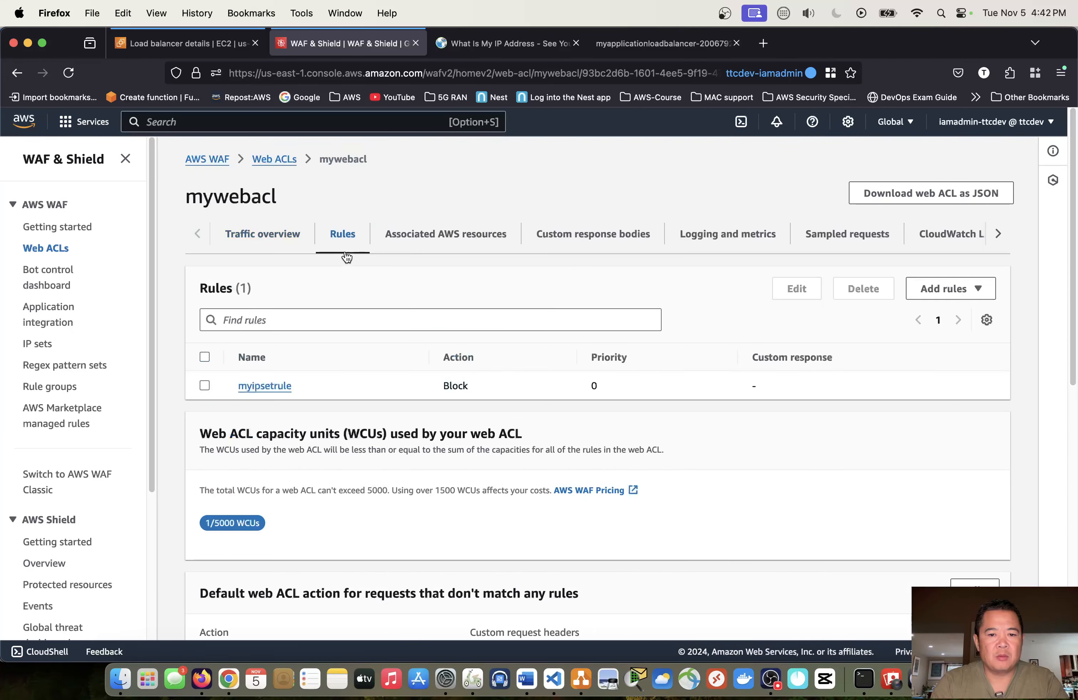
pyautogui.click(278, 390)
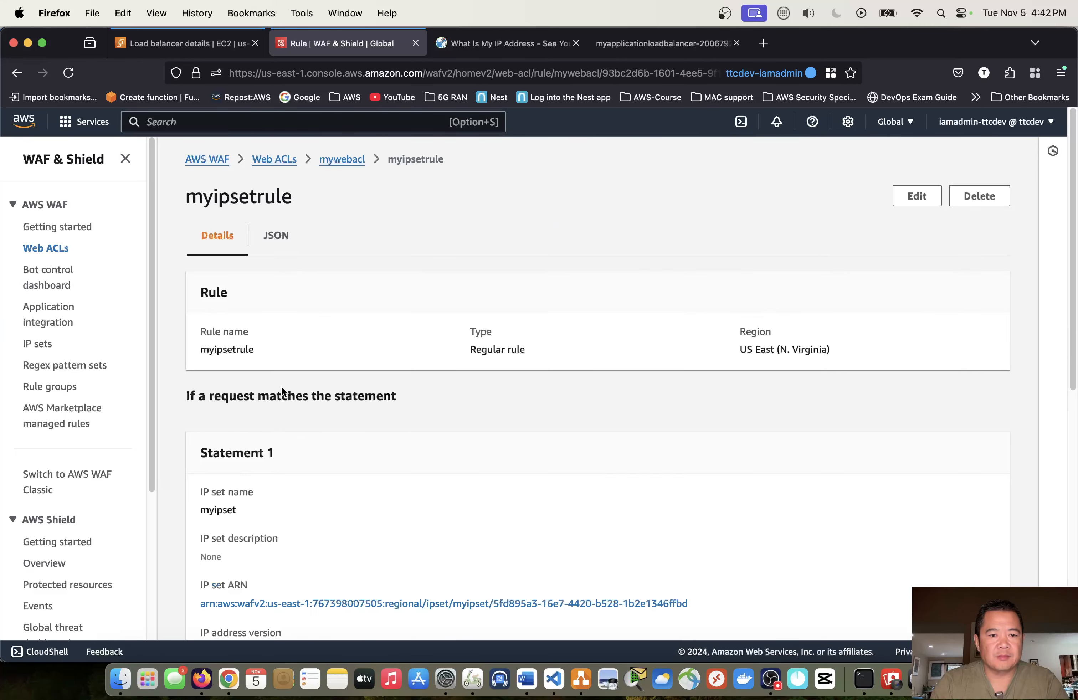
pyautogui.scroll(-3, 367, 396)
pyautogui.scroll(-5, 367, 394)
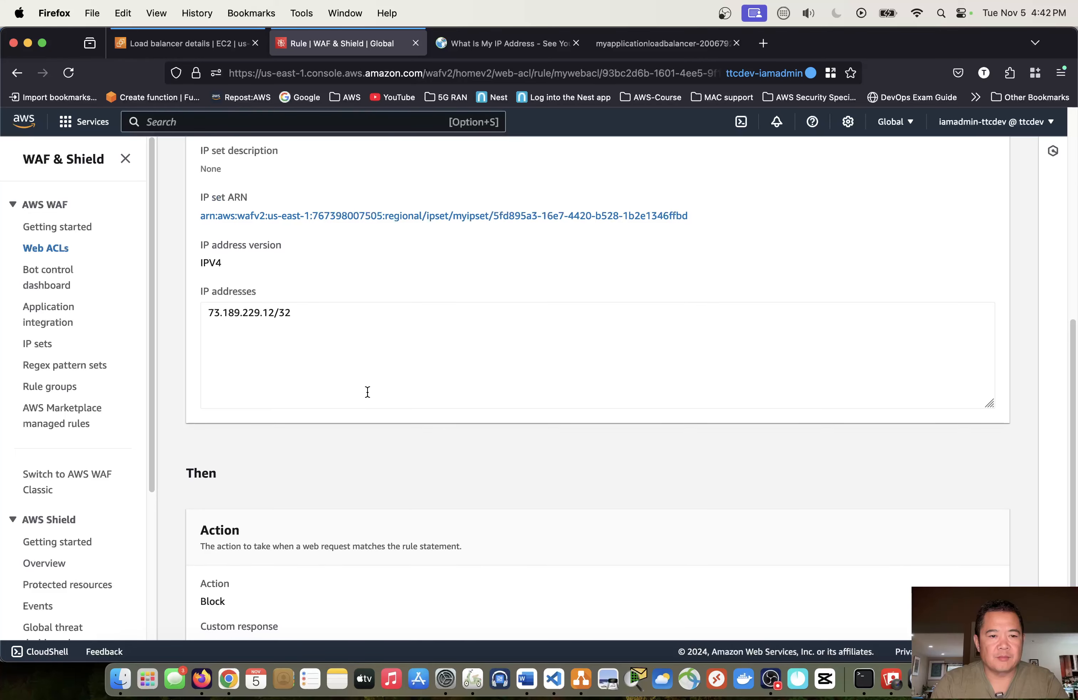
pyautogui.scroll(5, 367, 394)
pyautogui.scroll(-5, 367, 397)
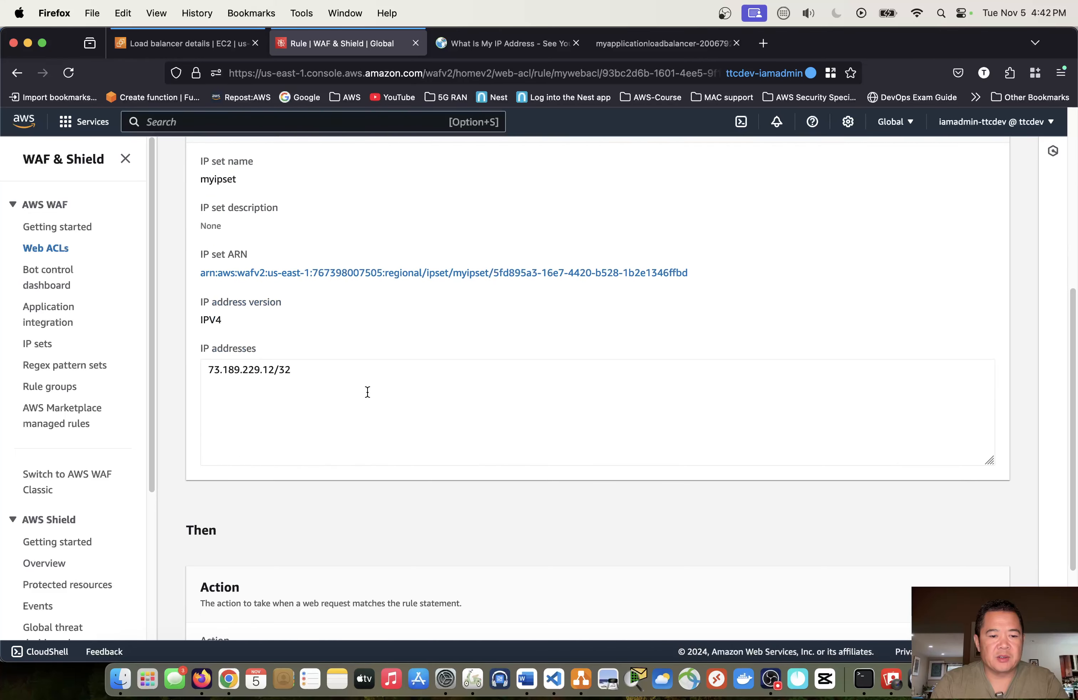
pyautogui.scroll(10, 748, 472)
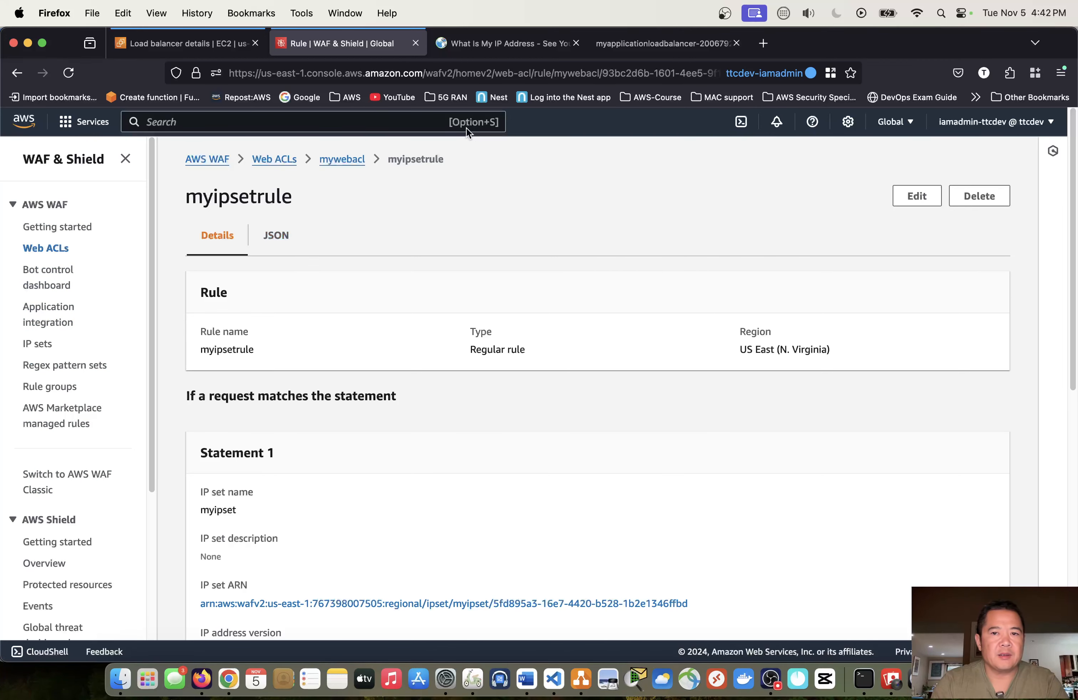
# - Reload the load balancer's website several times to recheck whether it can be reached
pyautogui.click(655, 47)
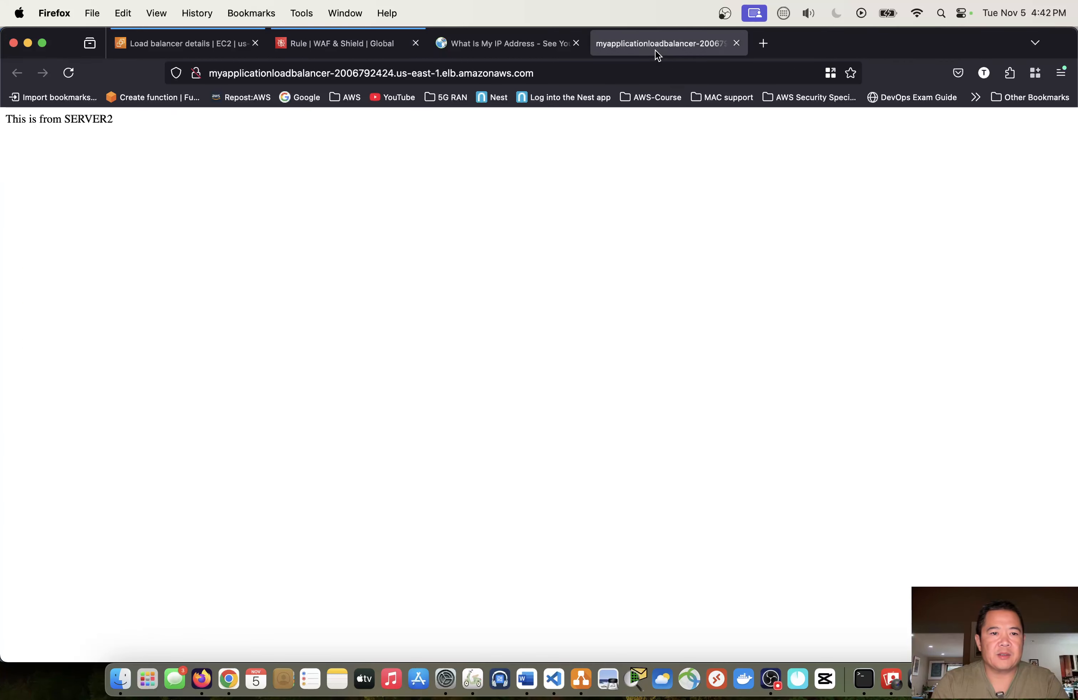
pyautogui.click(72, 75)
pyautogui.click(70, 74)
pyautogui.click(69, 76)
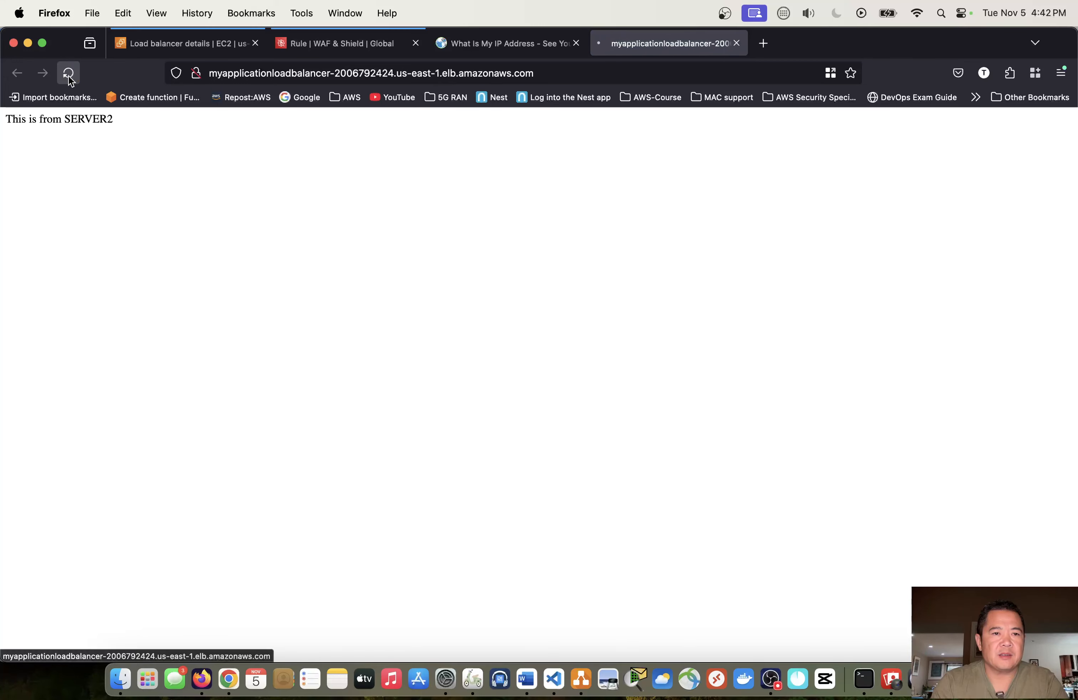
pyautogui.click(68, 75)
pyautogui.click(69, 75)
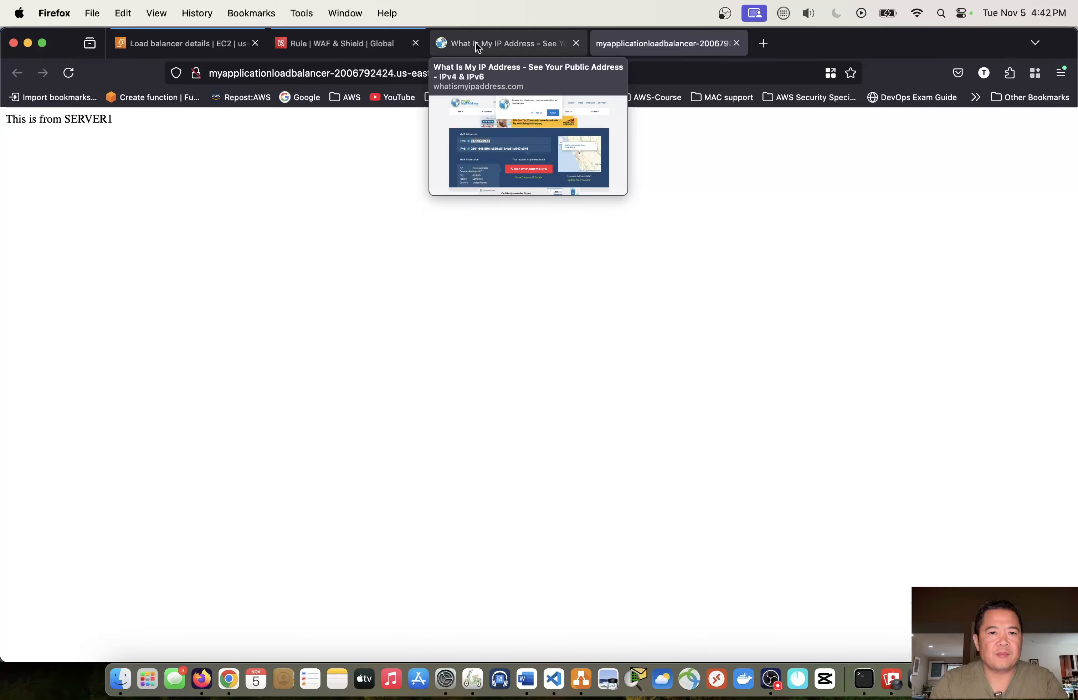
# - Associate the application load balancer MyApplicationLoadBalancer with the mywebacl web ACL and dismiss the notification banner
pyautogui.click(361, 43)
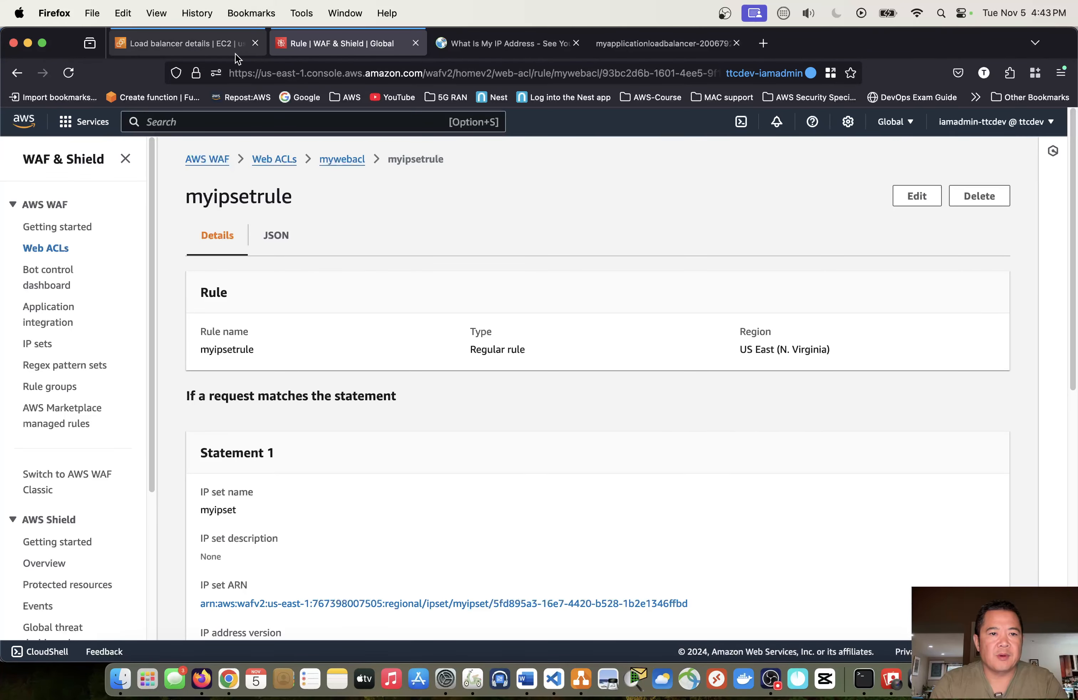
pyautogui.click(291, 160)
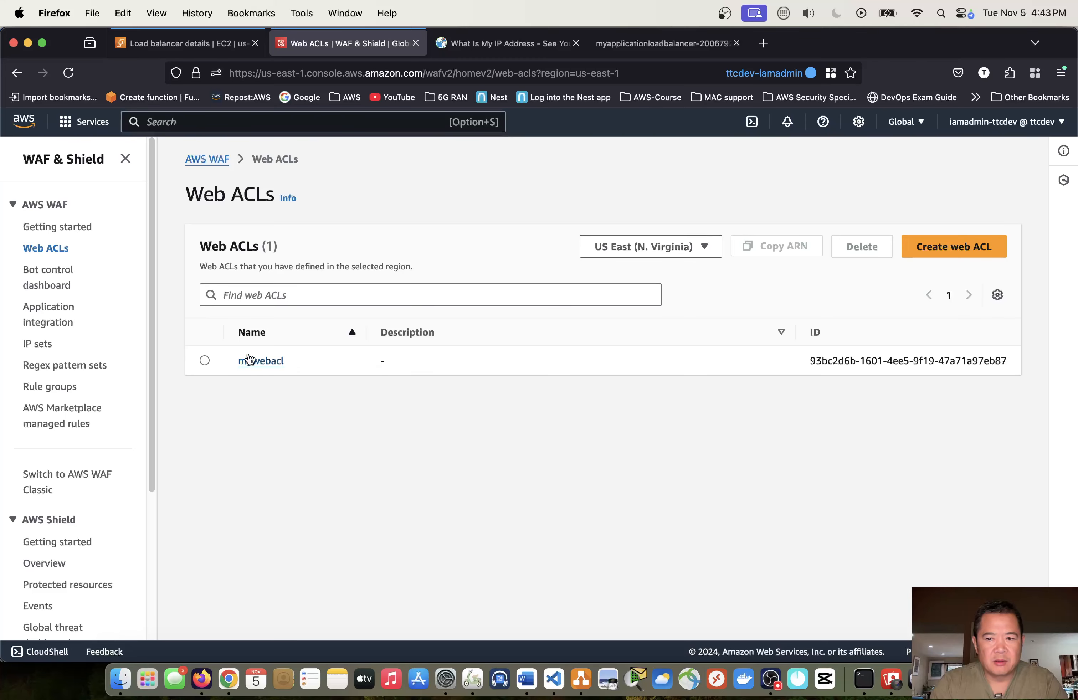
pyautogui.click(257, 363)
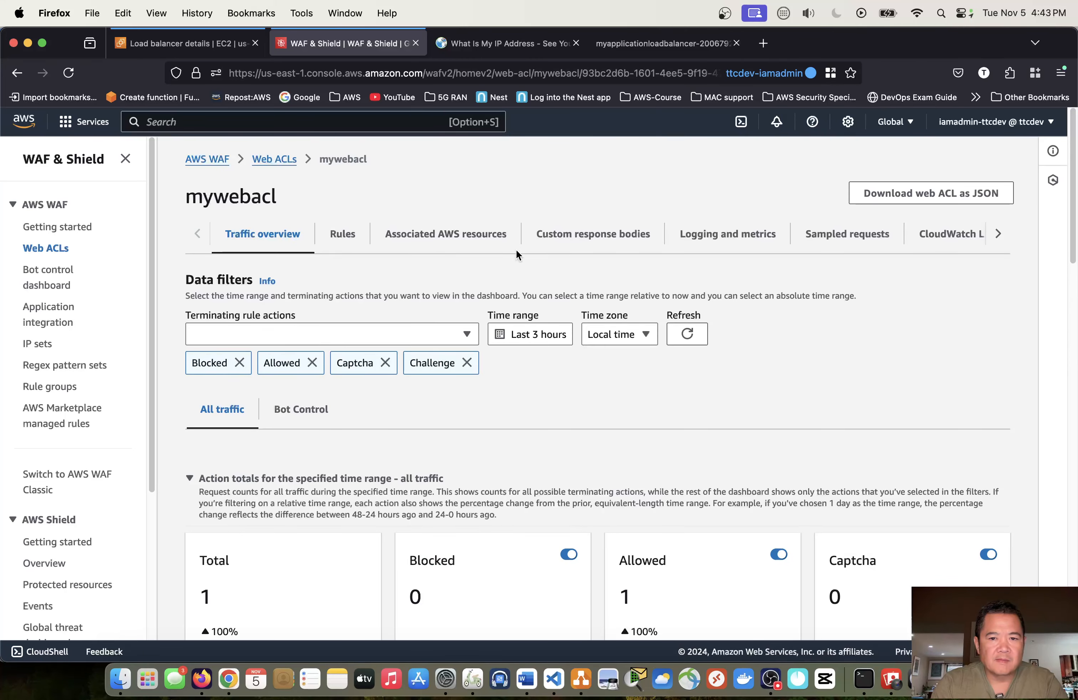
pyautogui.click(474, 240)
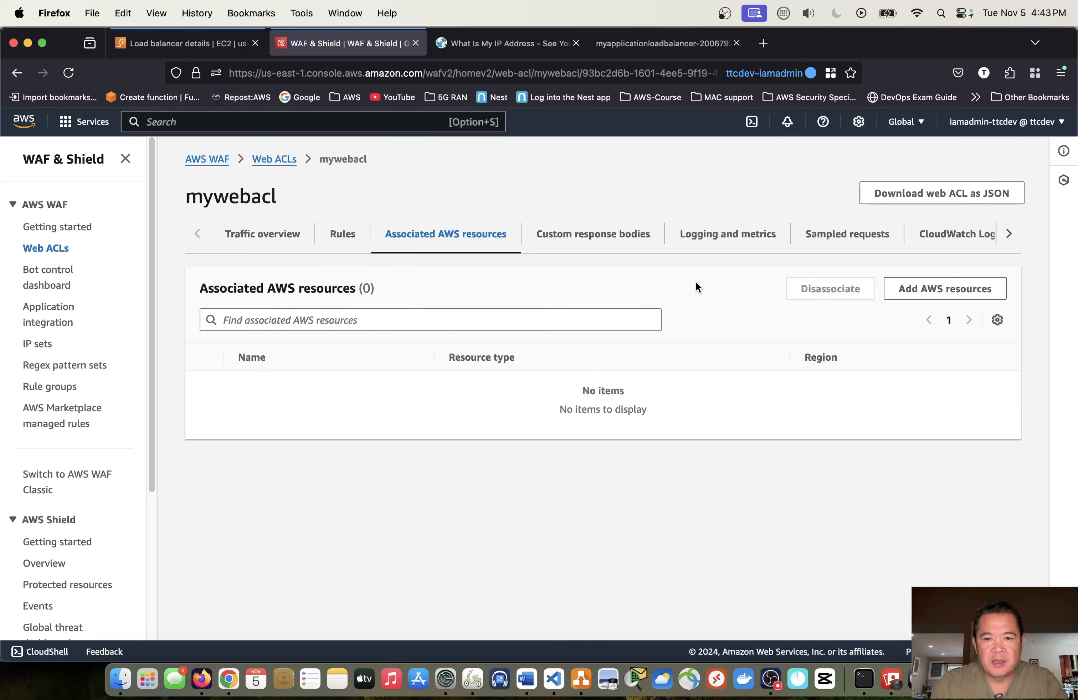
pyautogui.click(917, 294)
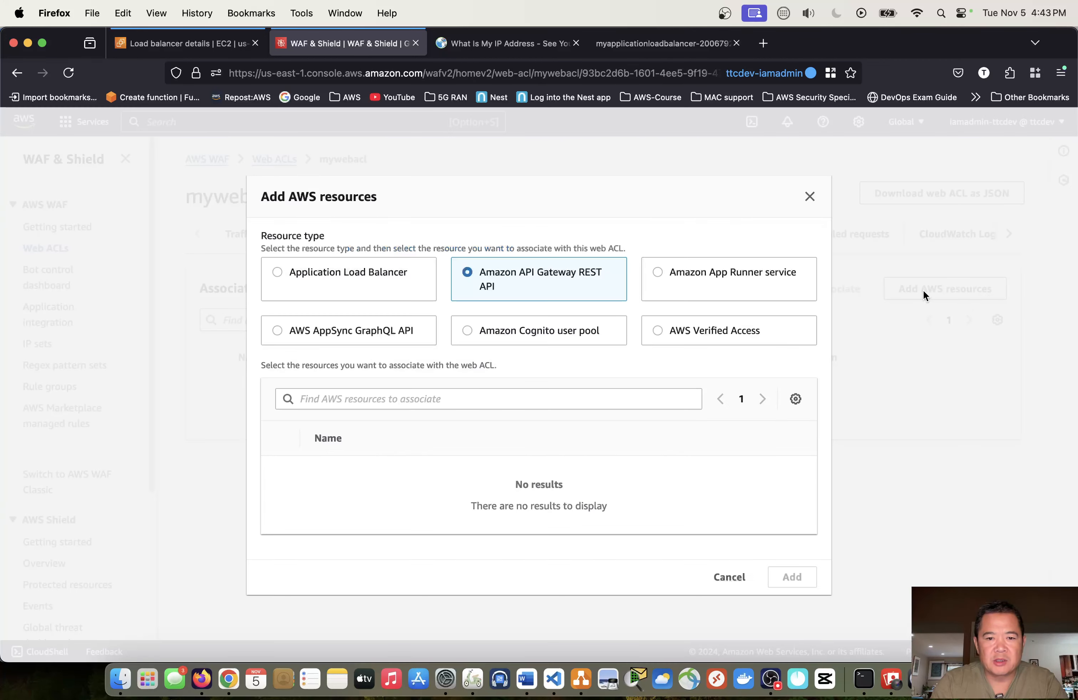
pyautogui.click(366, 280)
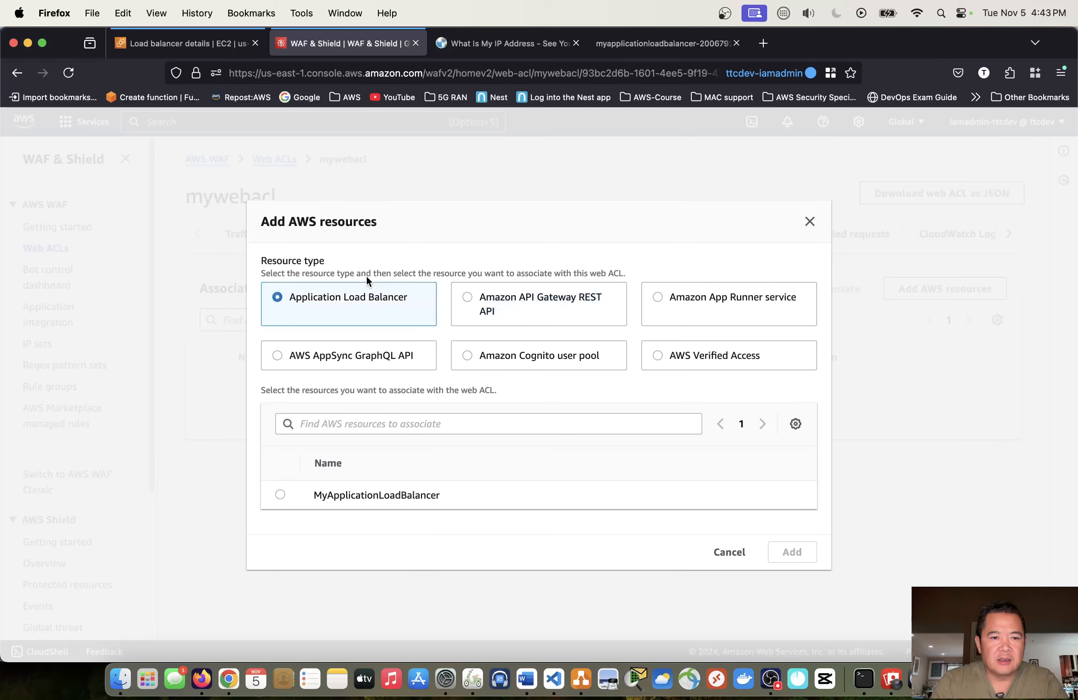
pyautogui.click(280, 495)
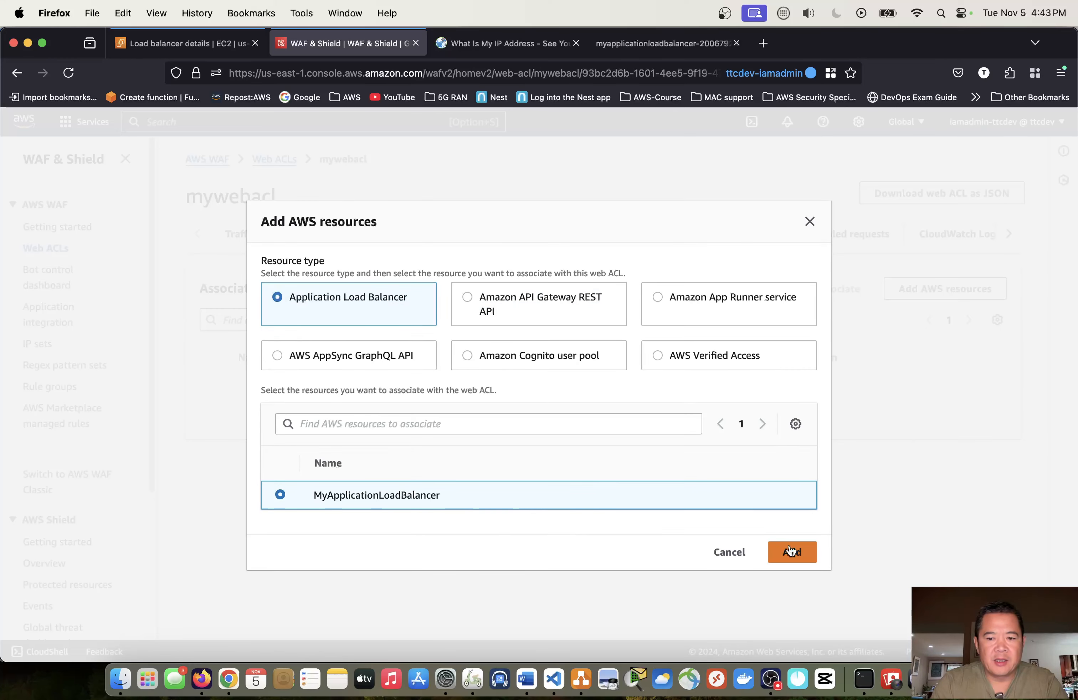
pyautogui.click(797, 553)
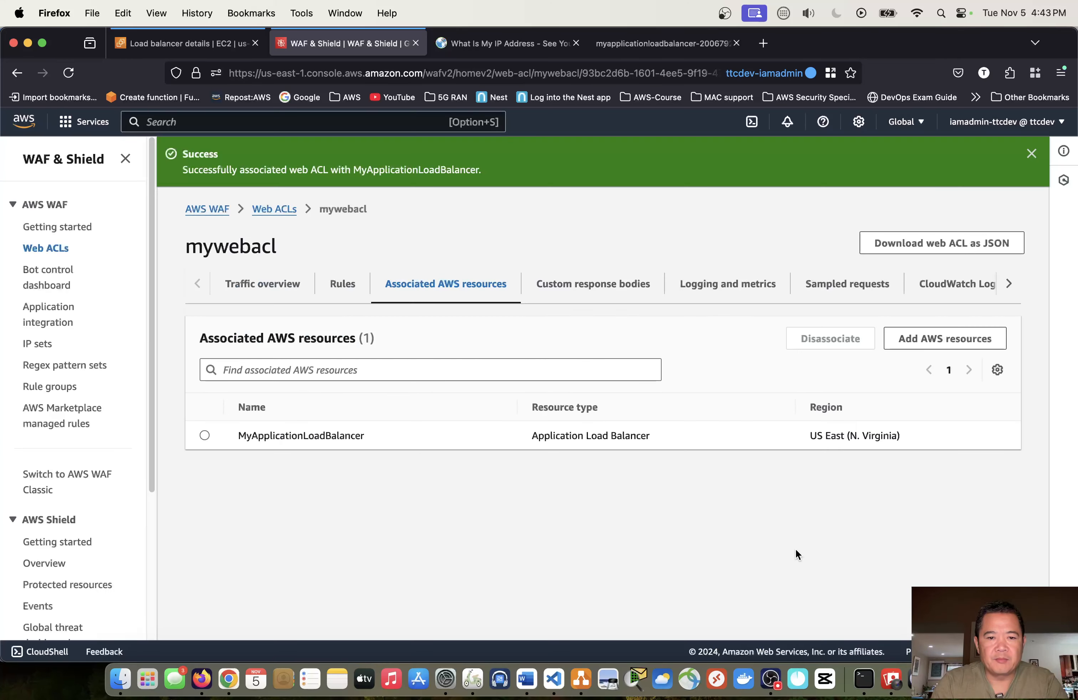
pyautogui.click(1030, 155)
# - Reload the load balancer's website with the web ACL associated and examine the page it returns
pyautogui.click(633, 46)
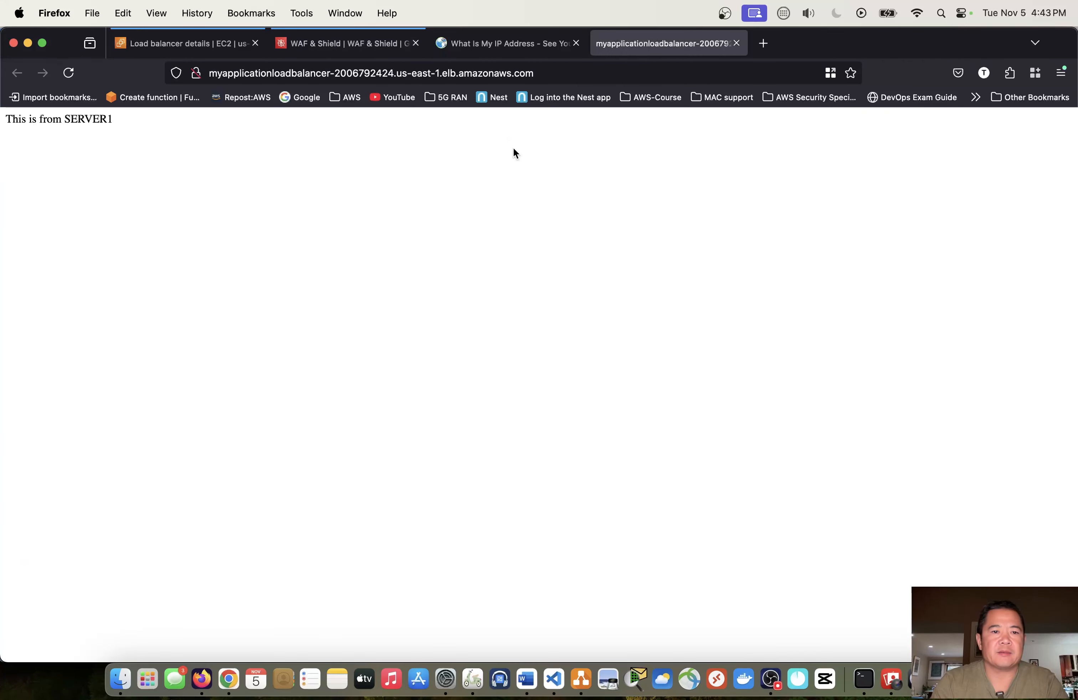
pyautogui.click(71, 74)
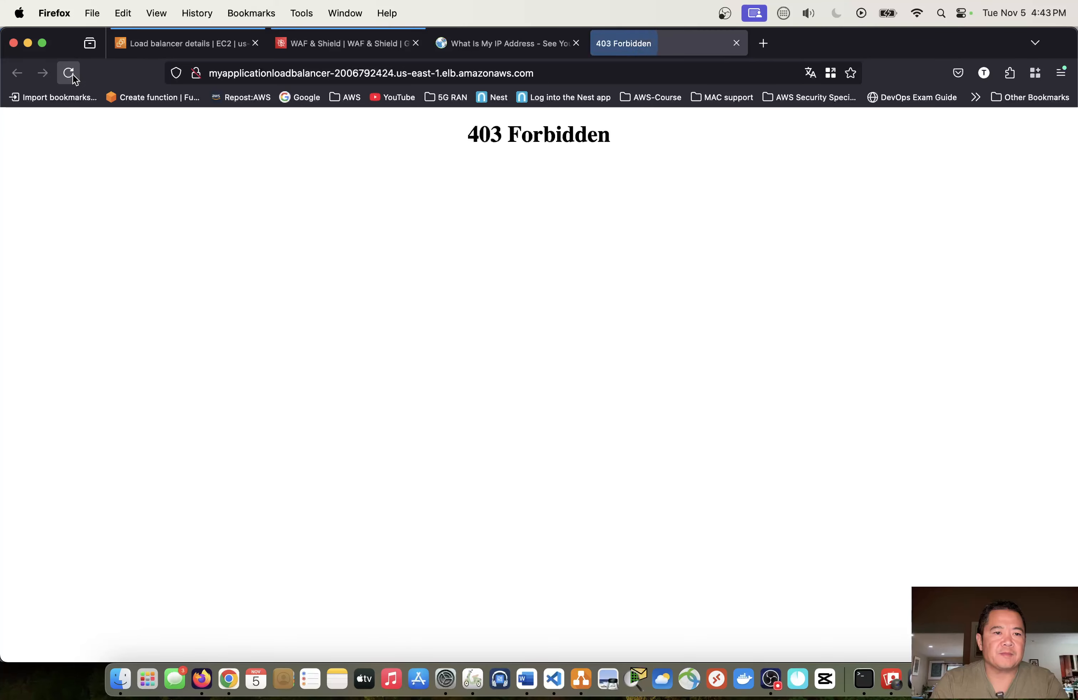
pyautogui.moveTo(624, 147)
pyautogui.mouseDown()
pyautogui.moveTo(461, 141)
pyautogui.moveTo(632, 145)
pyautogui.mouseUp()
pyautogui.click(506, 137)
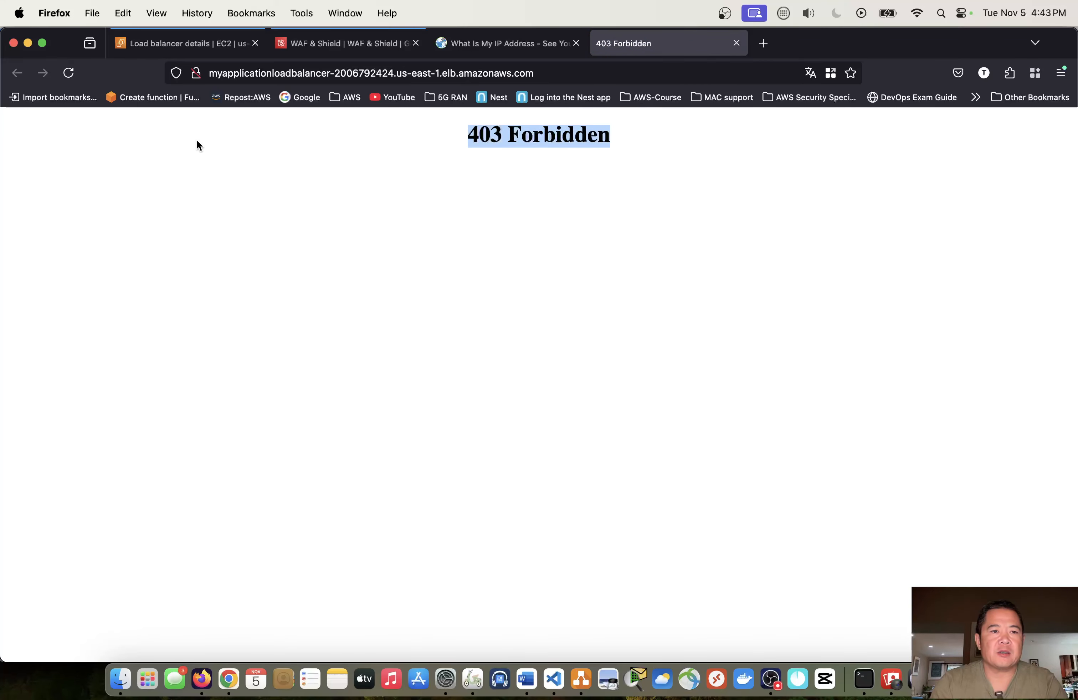
pyautogui.click(69, 73)
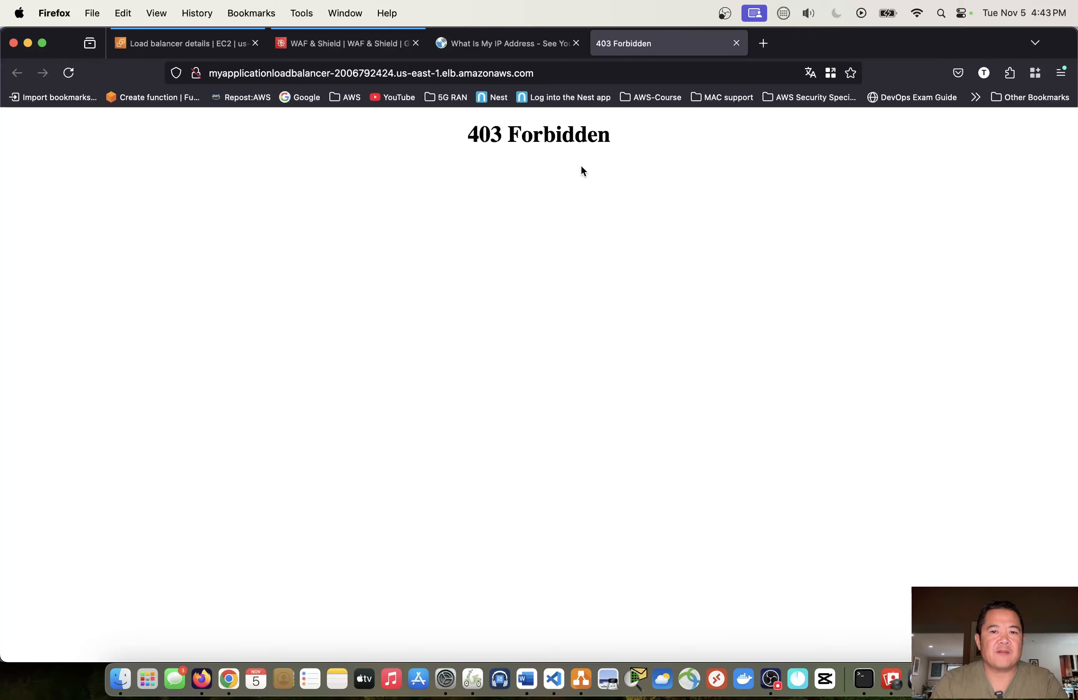
pyautogui.moveTo(600, 139); pyautogui.dragTo(465, 143)
pyautogui.click(577, 142)
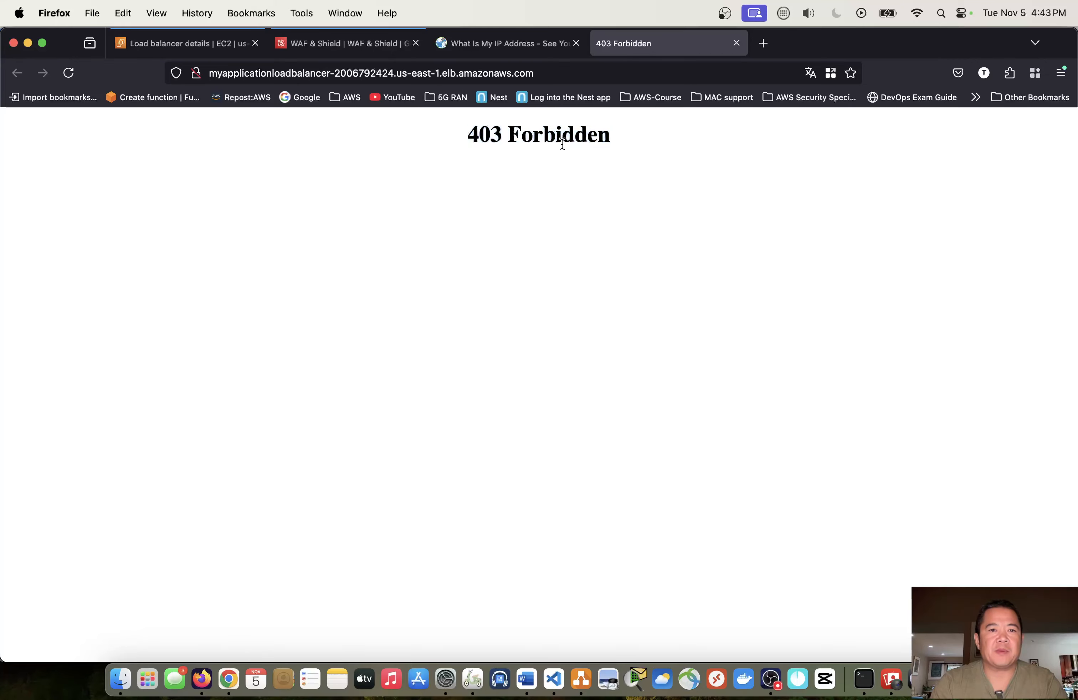
# - Disassociate MyApplicationLoadBalancer from the mywebacl web ACL, confirming with "remove"
pyautogui.click(367, 45)
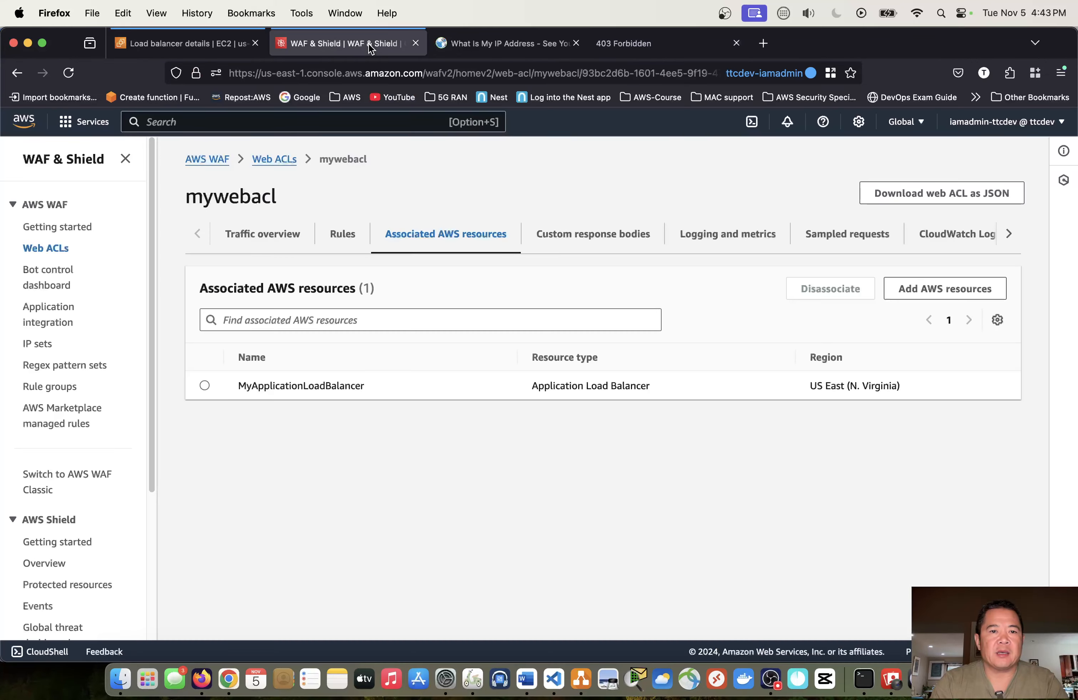
pyautogui.click(205, 385)
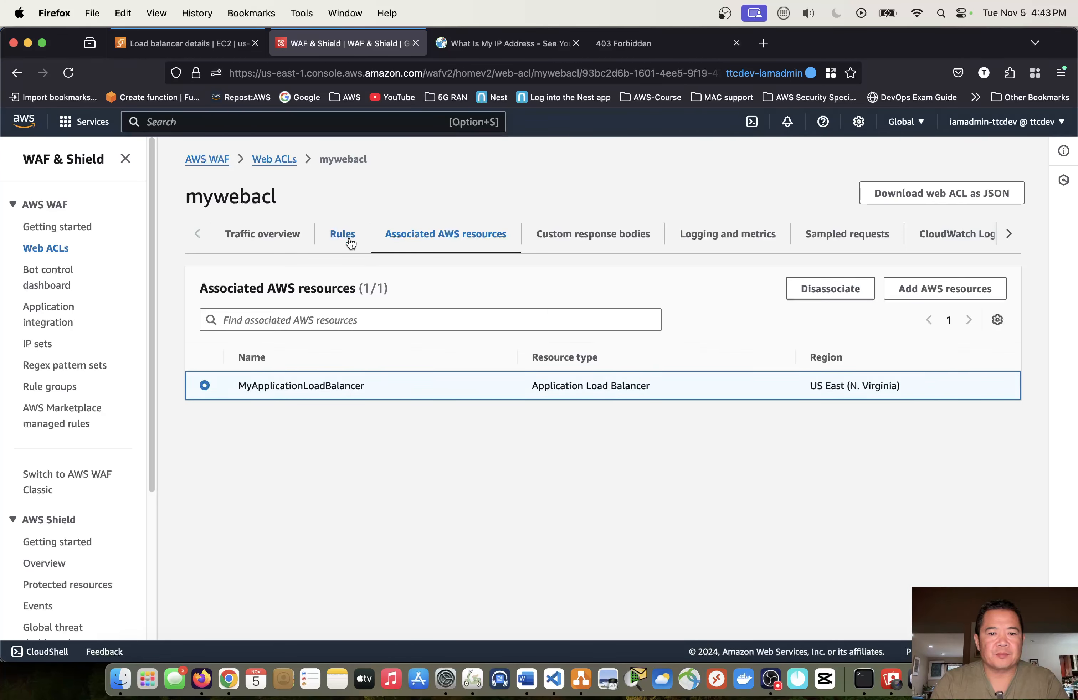
pyautogui.click(834, 292)
pyautogui.click(534, 435)
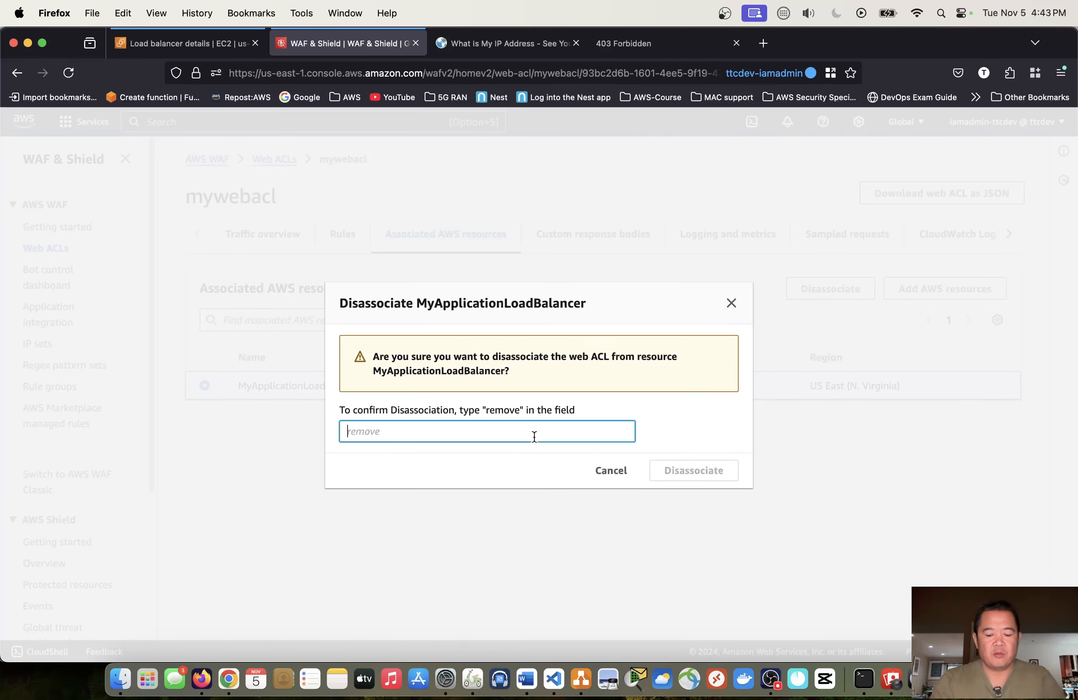
pyautogui.write('remove')
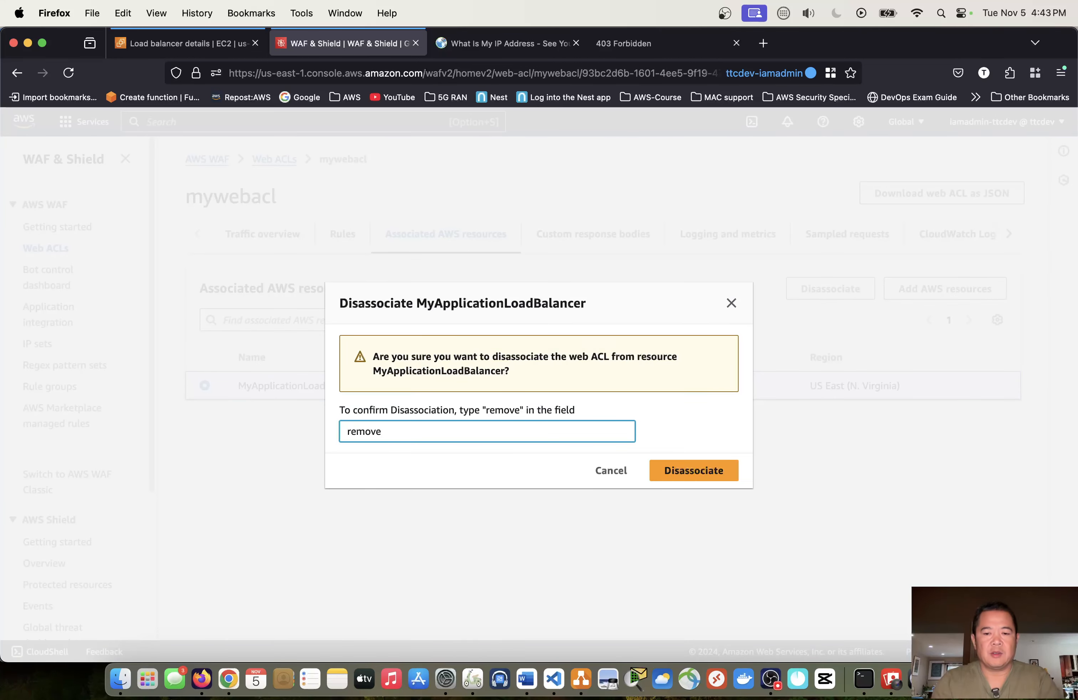
pyautogui.click(680, 469)
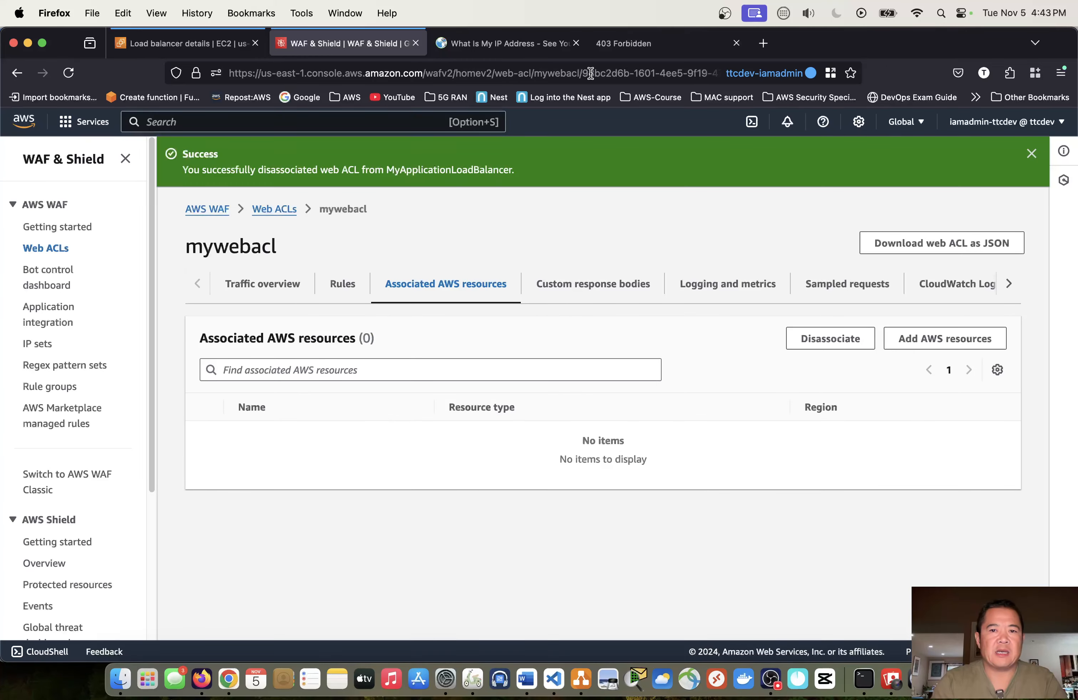
# - Reload the load balancer's website repeatedly to test access with the web ACL disassociated, and check which server responds
pyautogui.click(622, 46)
pyautogui.click(69, 74)
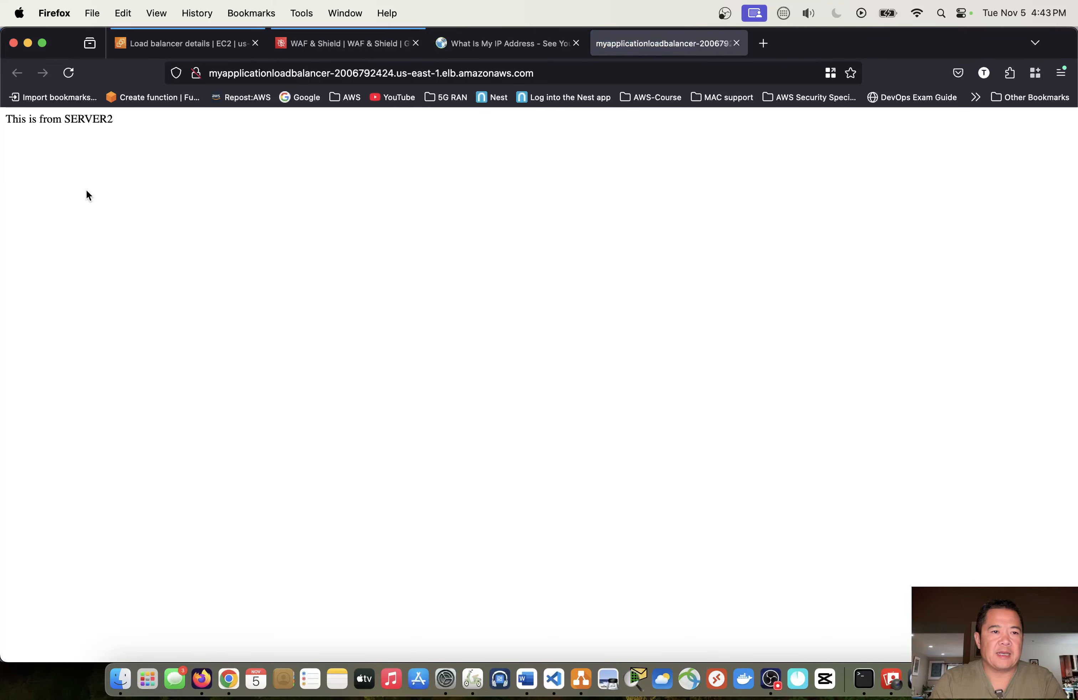
pyautogui.click(67, 76)
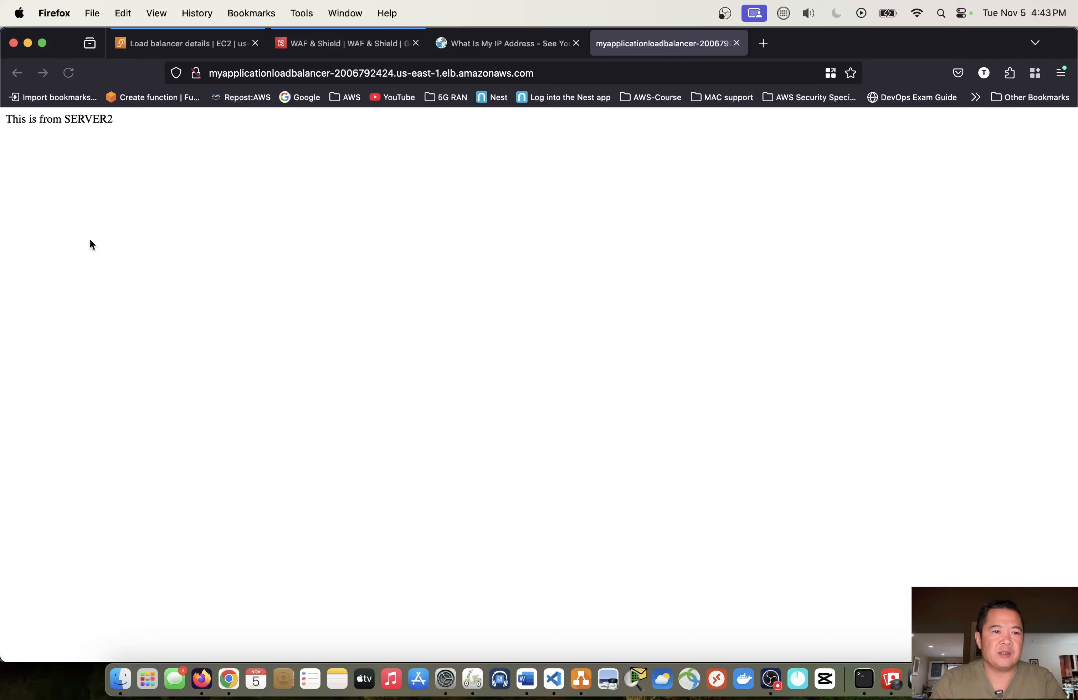
pyautogui.click(68, 76)
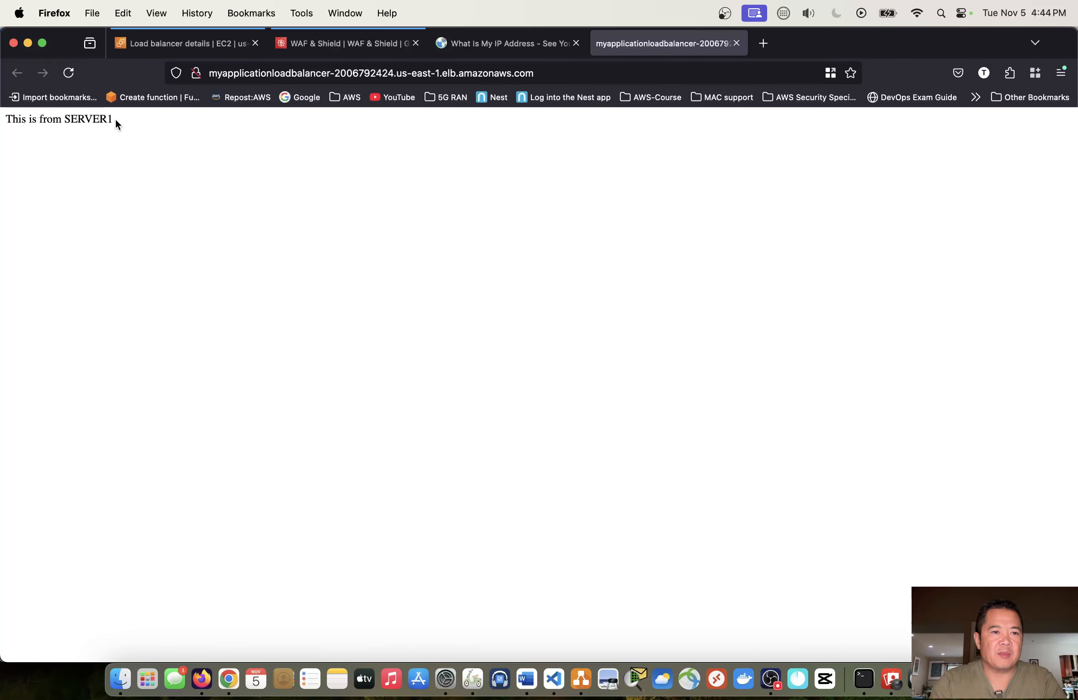
pyautogui.moveTo(121, 117); pyautogui.dragTo(59, 119)
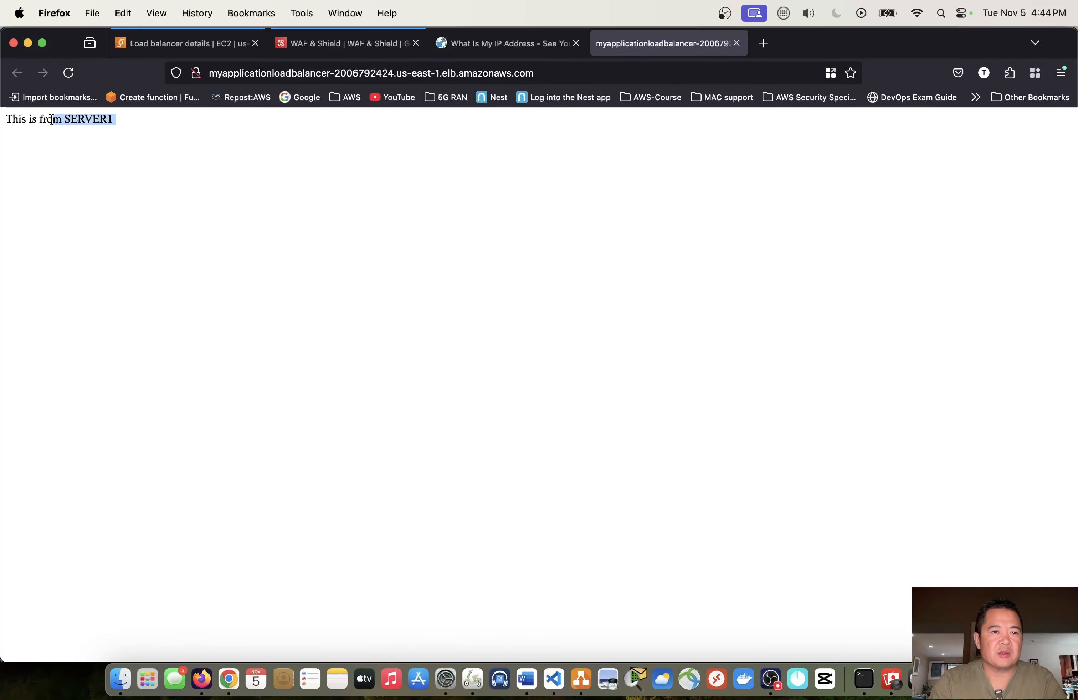
pyautogui.click(69, 75)
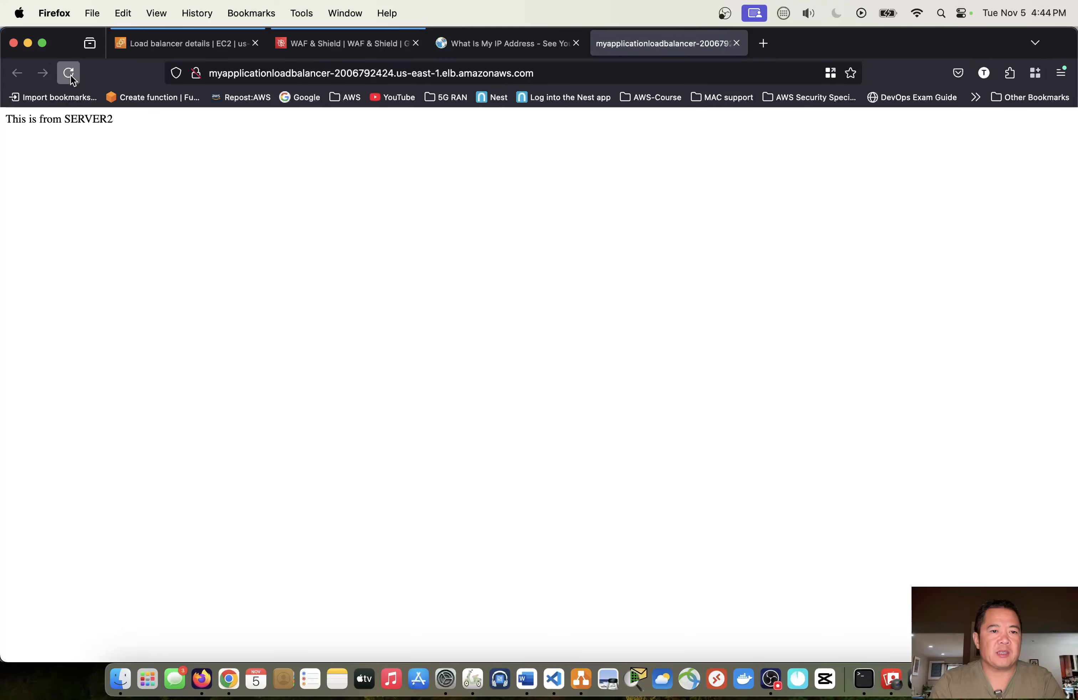
# - Reload the load balancer's website once more, and review the details of the myipsetrule rule in the mywebacl web ACL
pyautogui.click(70, 74)
pyautogui.click(329, 47)
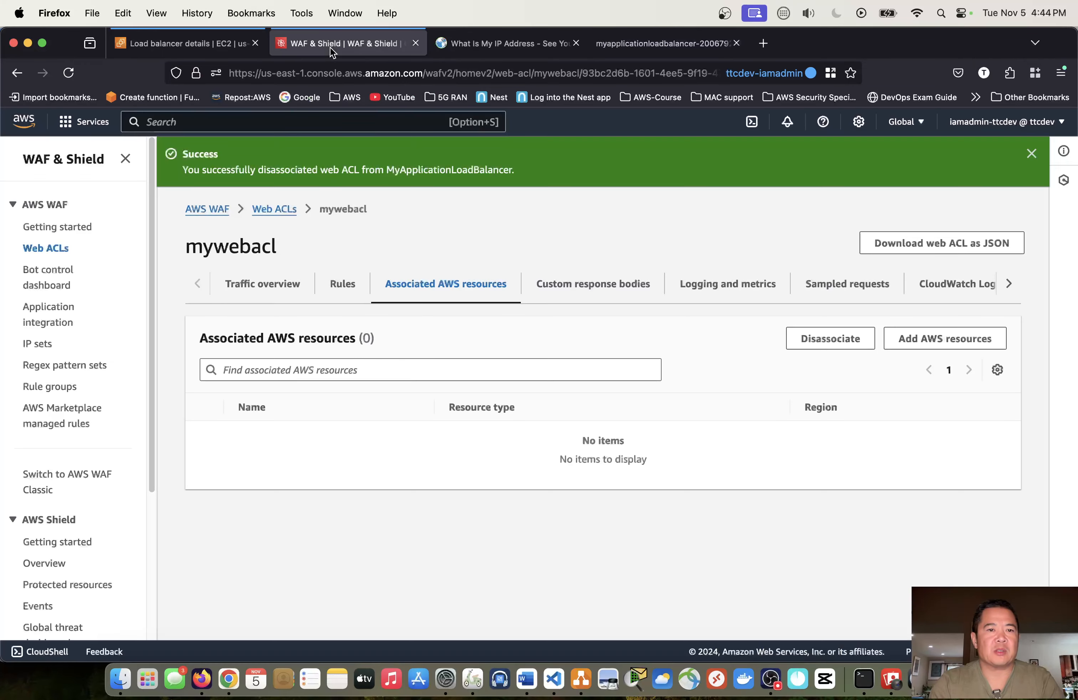
pyautogui.click(347, 290)
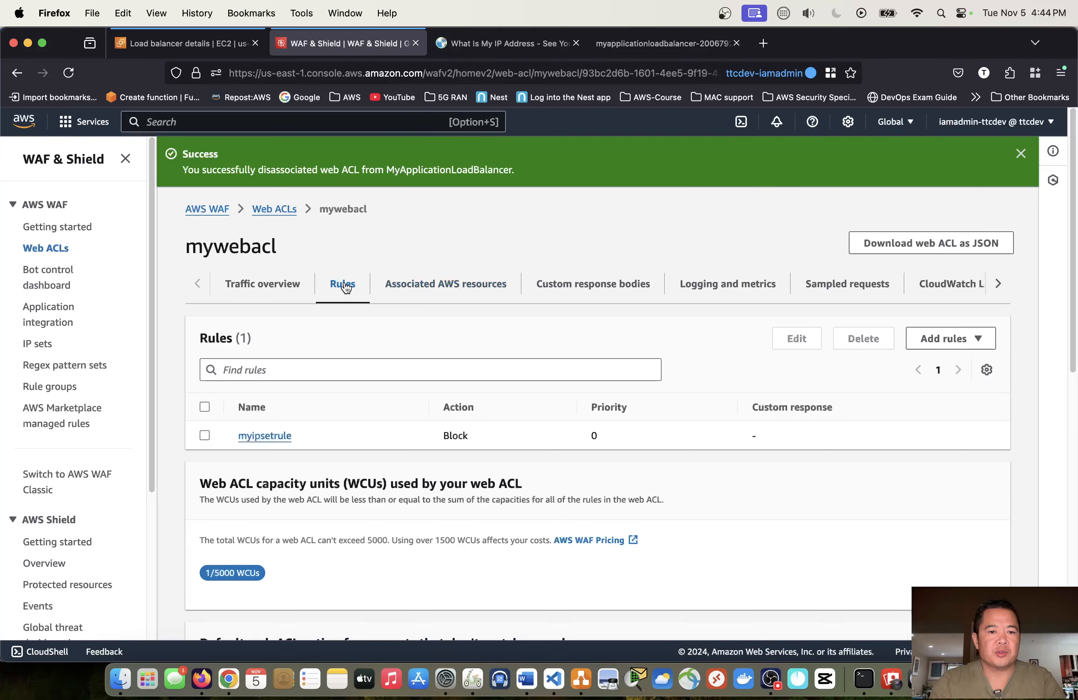
pyautogui.click(204, 435)
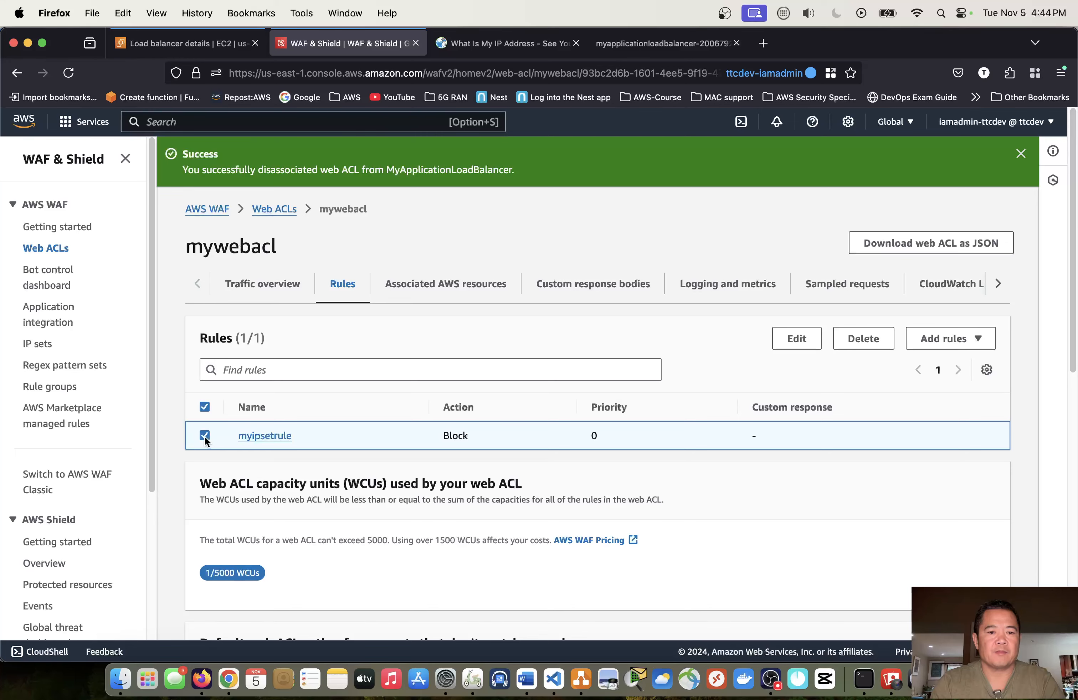
pyautogui.click(263, 436)
pyautogui.scroll(-4, 265, 437)
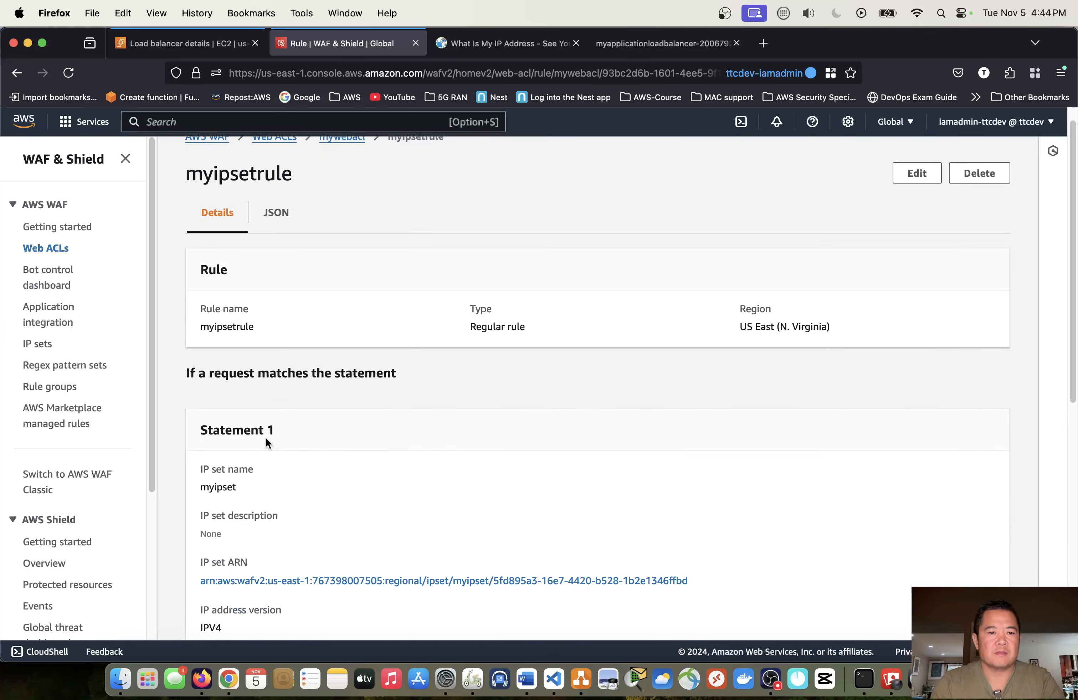
pyautogui.scroll(4, 266, 422)
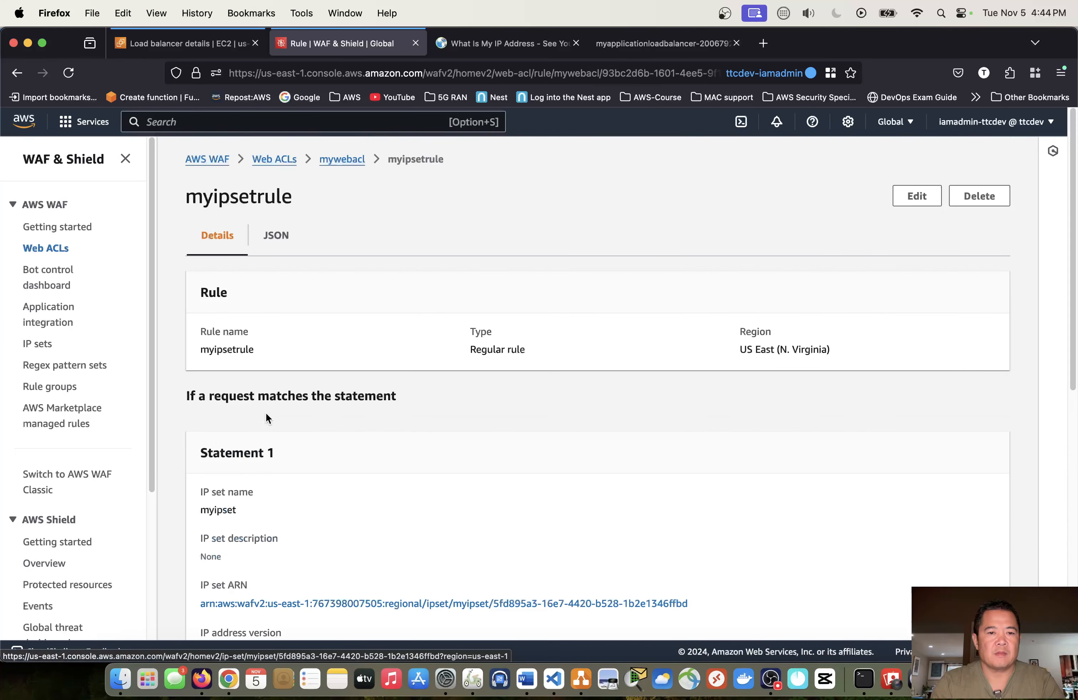
# - Delete the myipsetrule rule from the mywebacl web ACL, confirming with "delete"
pyautogui.click(350, 160)
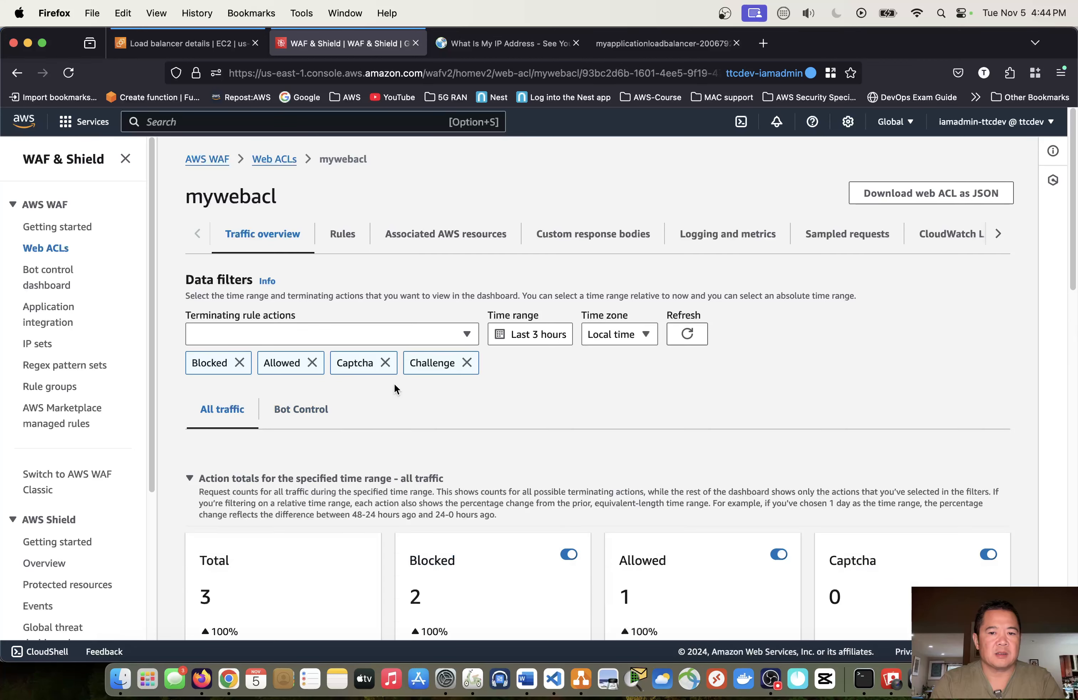
pyautogui.click(346, 234)
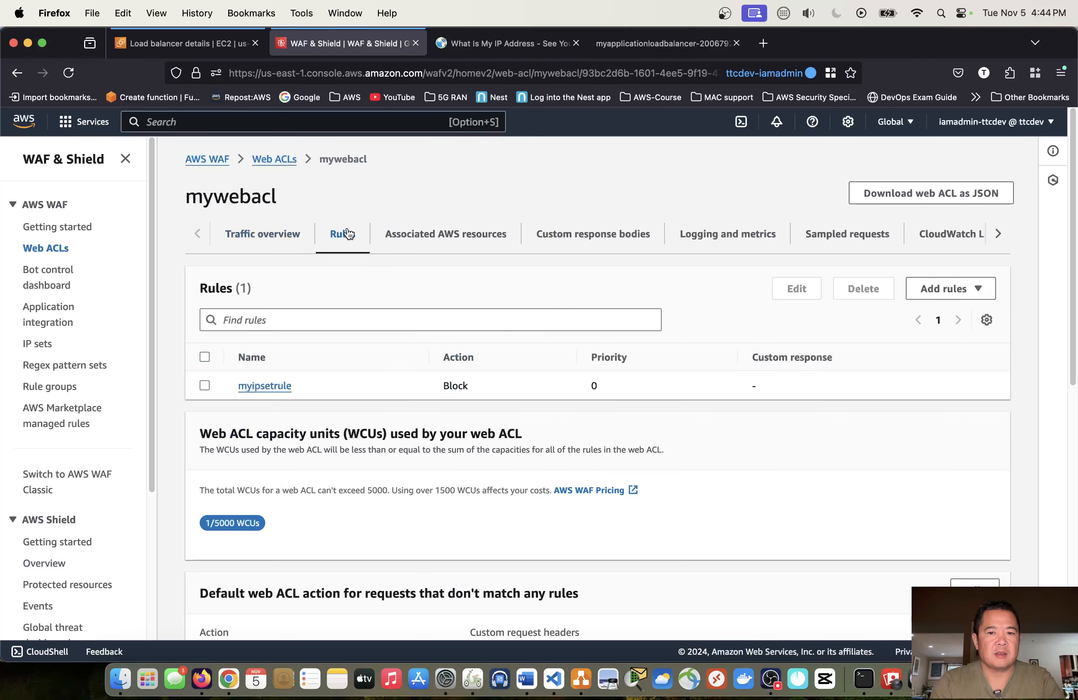
pyautogui.click(204, 385)
pyautogui.click(863, 291)
pyautogui.click(570, 431)
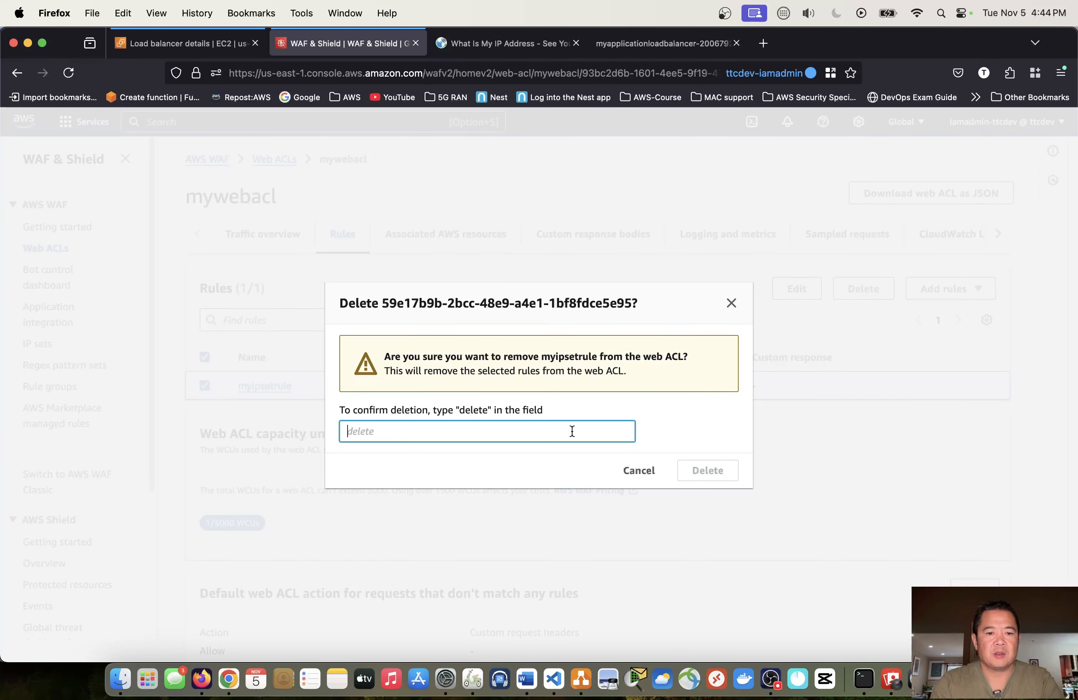
pyautogui.write('delete')
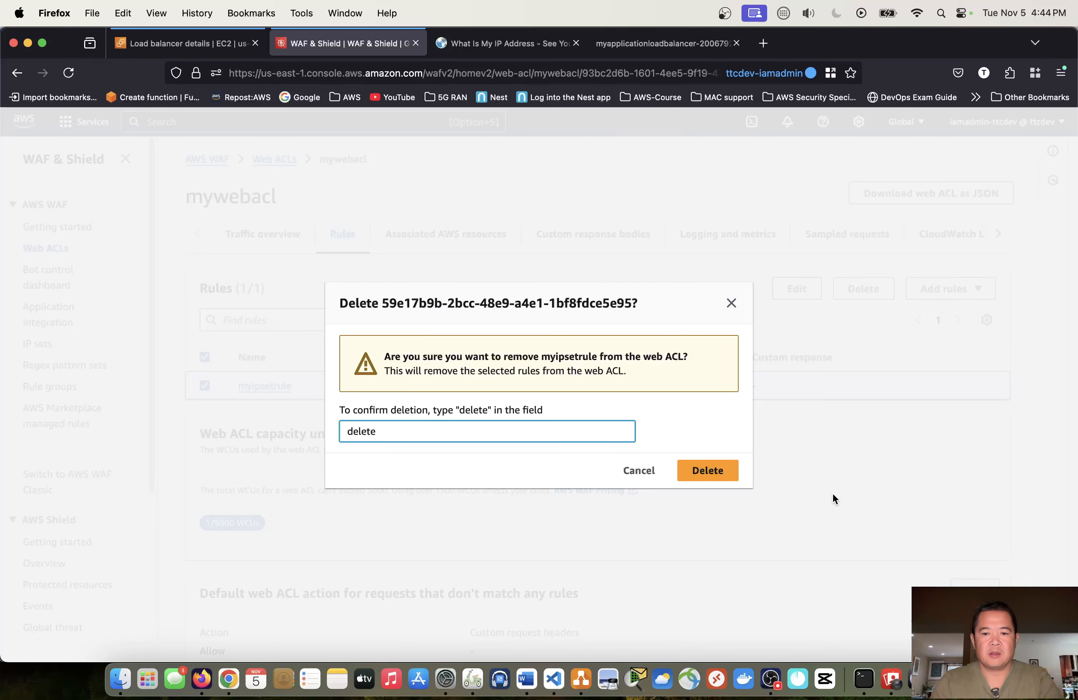
pyautogui.click(704, 471)
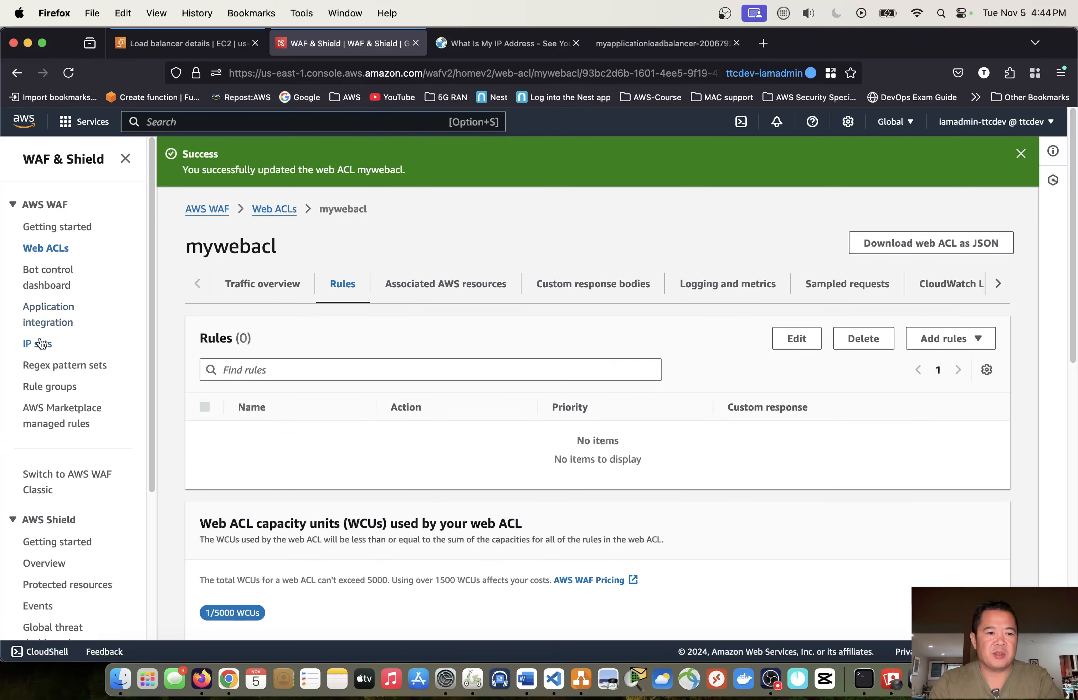
# - Delete the mywebacl web ACL from the US East (N. Virginia) web ACLs, confirming with "delete"
pyautogui.click(274, 209)
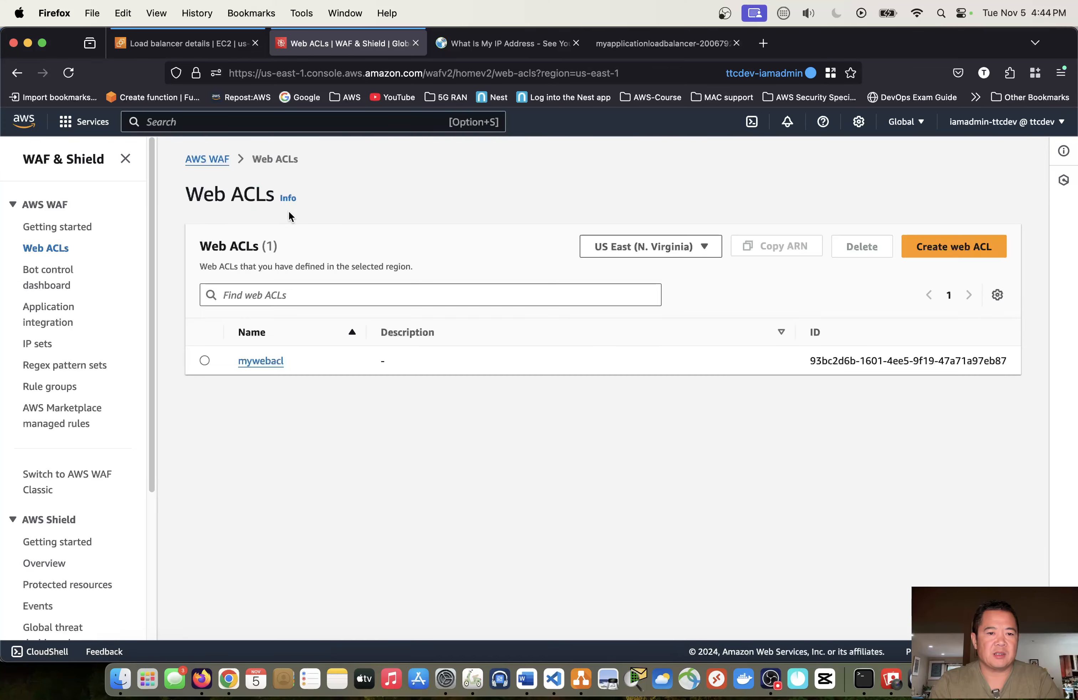
pyautogui.click(205, 360)
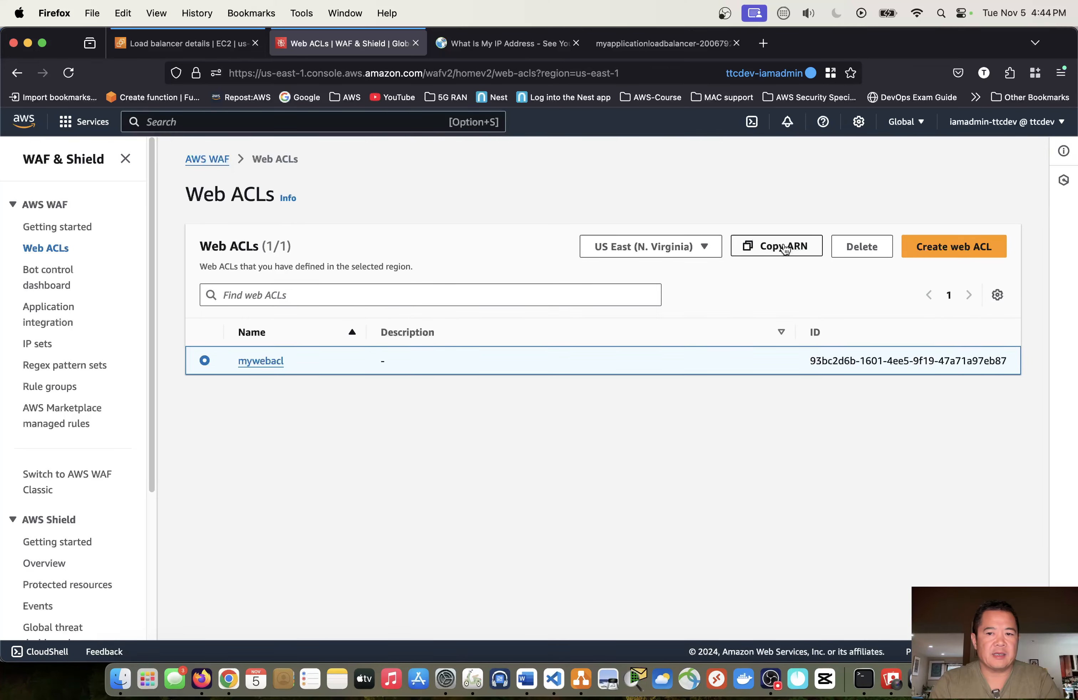
pyautogui.click(859, 246)
pyautogui.click(597, 431)
pyautogui.write('delete')
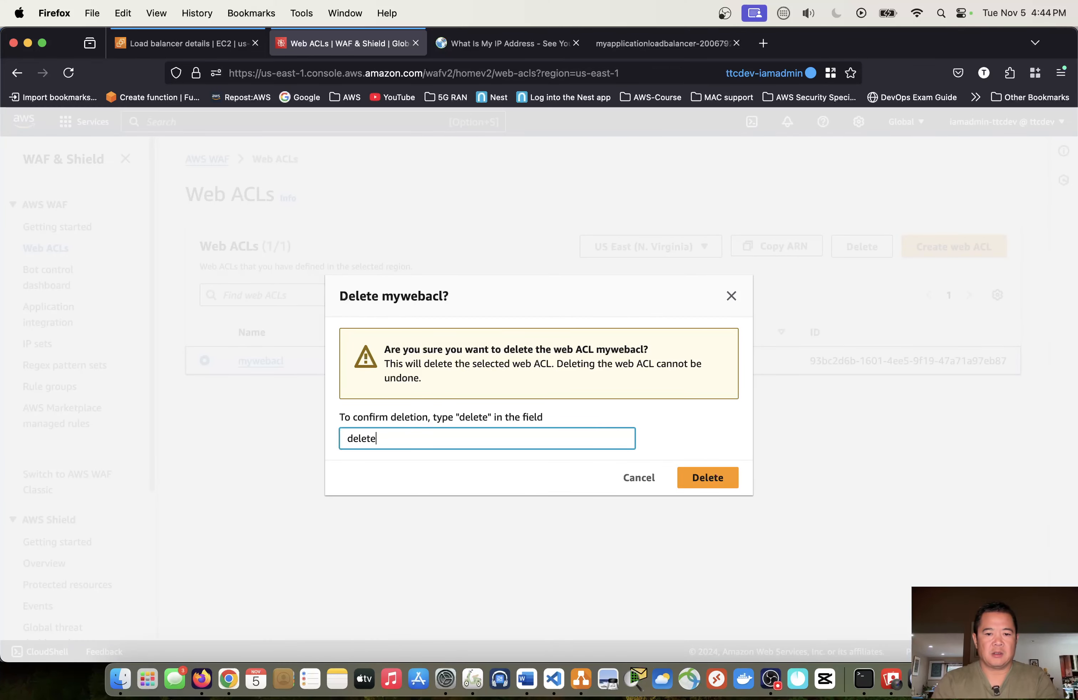
pyautogui.click(707, 477)
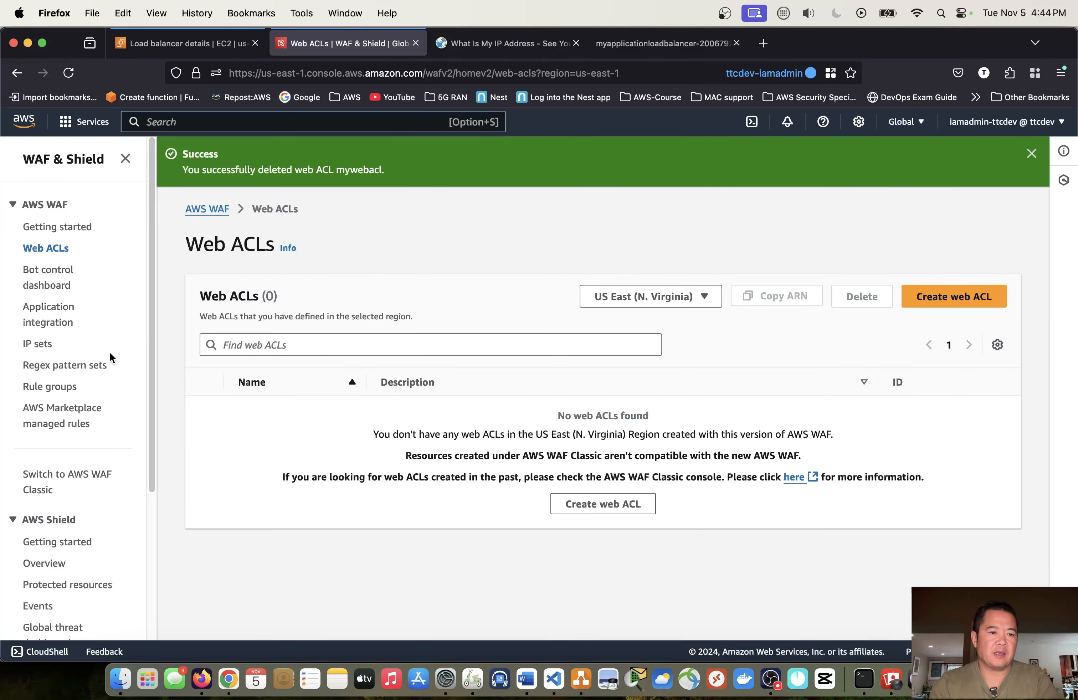
# - Delete the IP set myipset, confirming with "delete", and dismiss the notification banner
pyautogui.click(38, 343)
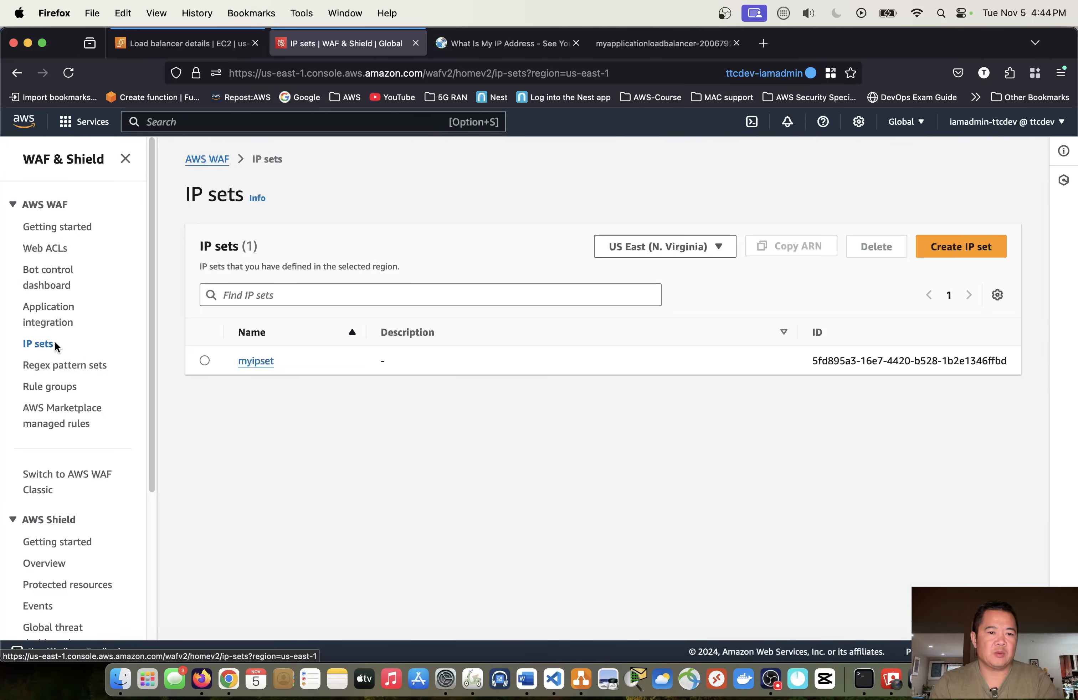
pyautogui.click(204, 361)
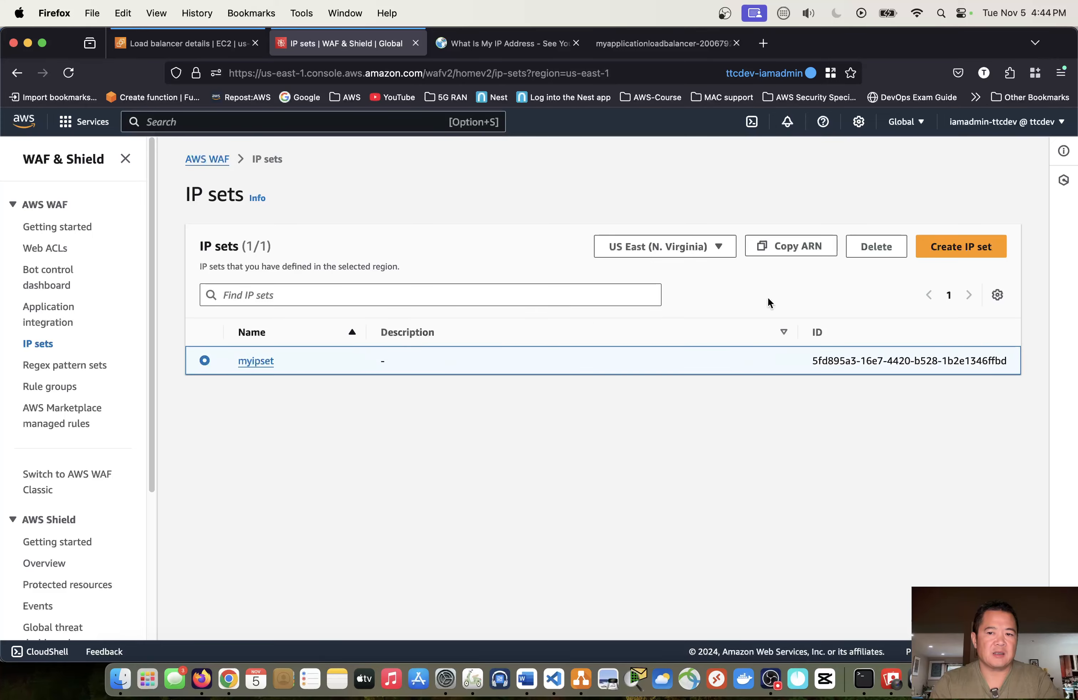
pyautogui.click(875, 247)
pyautogui.click(517, 436)
pyautogui.write('de')
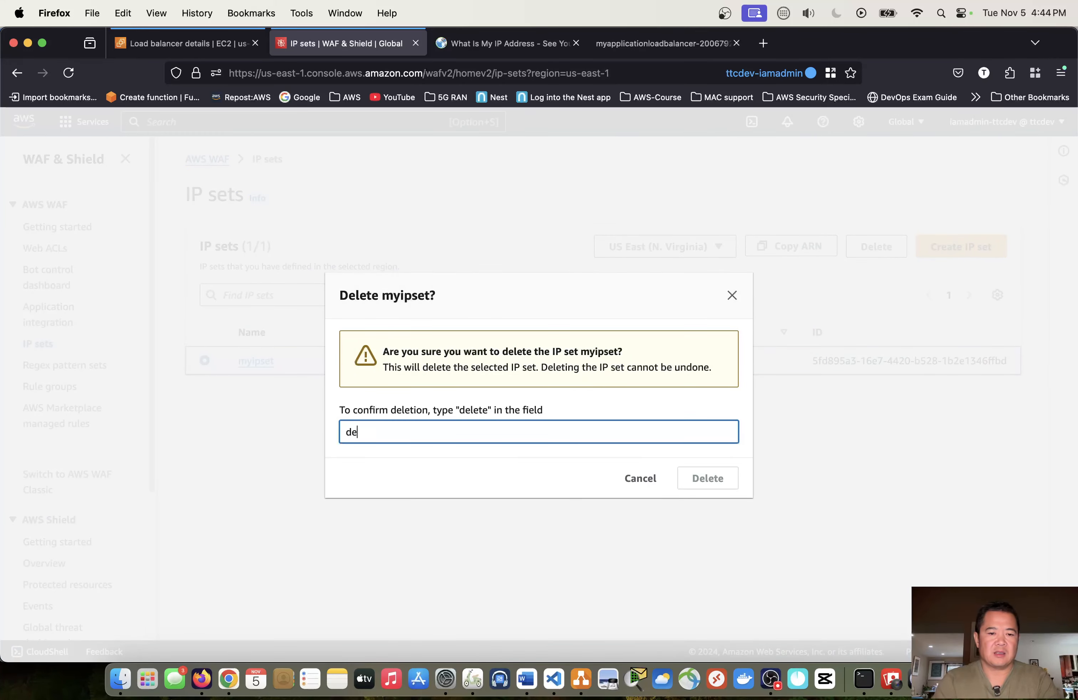
pyautogui.write('lete')
pyautogui.press('Return')
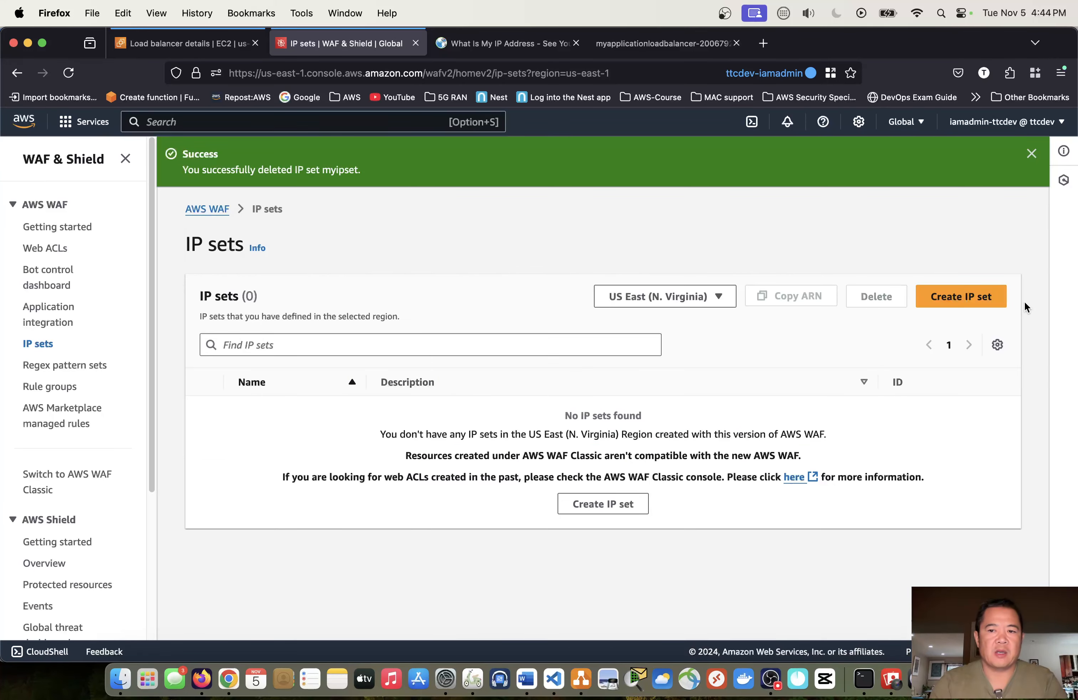
pyautogui.click(1033, 156)
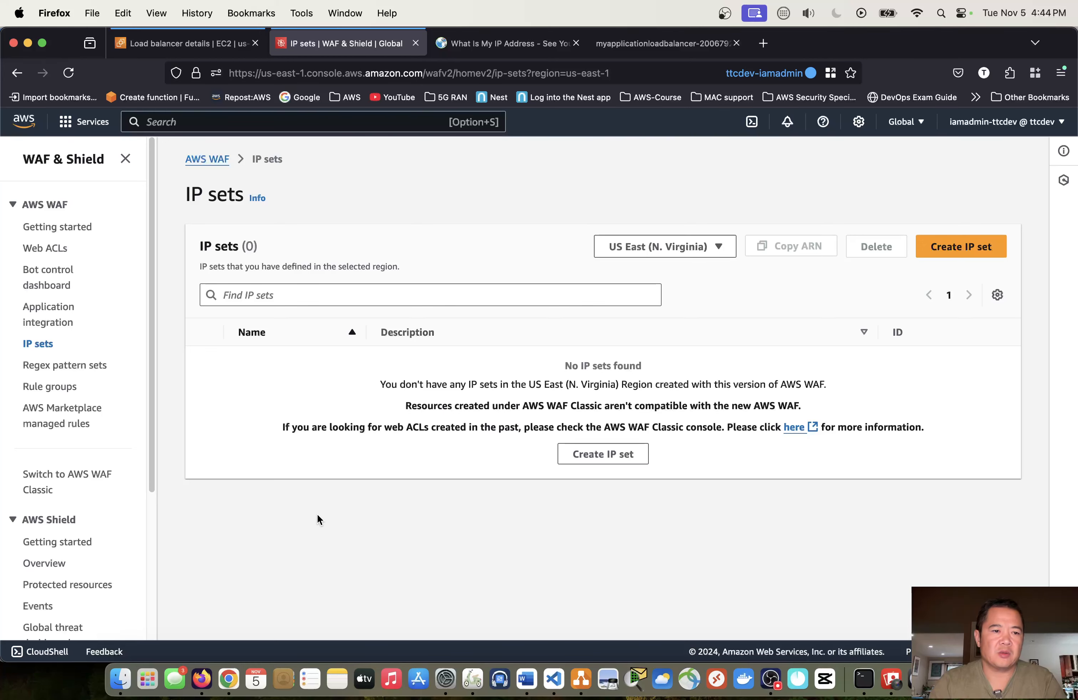
# - Check the web ACLs and IP sets lists in US East (N. Virginia) for remaining entries
pyautogui.click(61, 208)
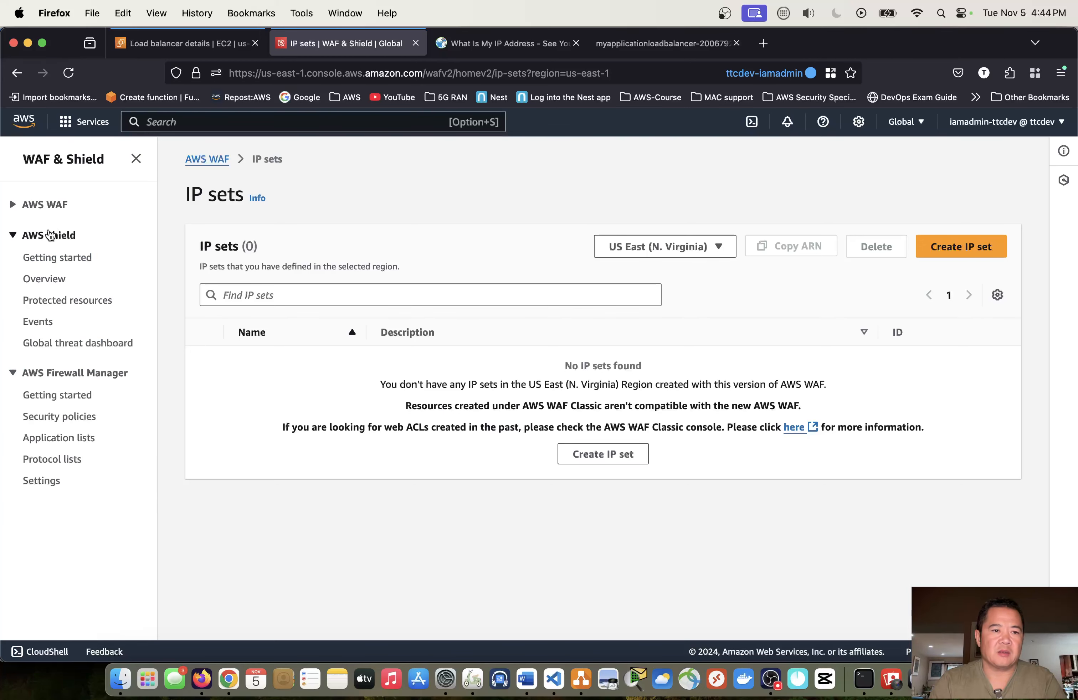
pyautogui.click(41, 205)
pyautogui.click(43, 246)
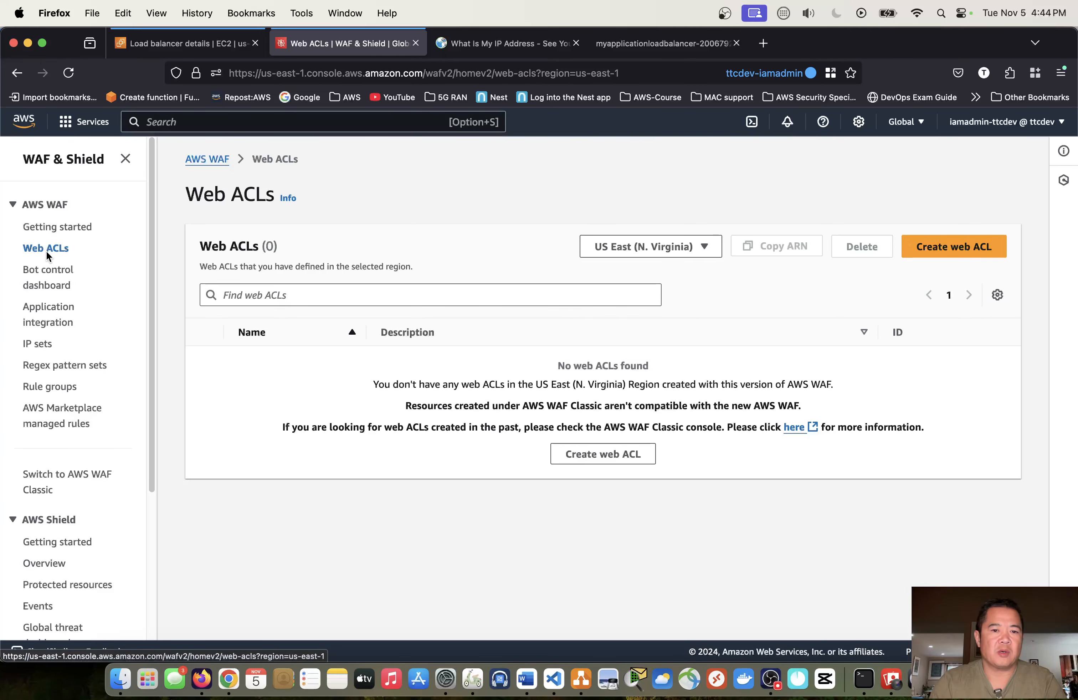
pyautogui.click(39, 344)
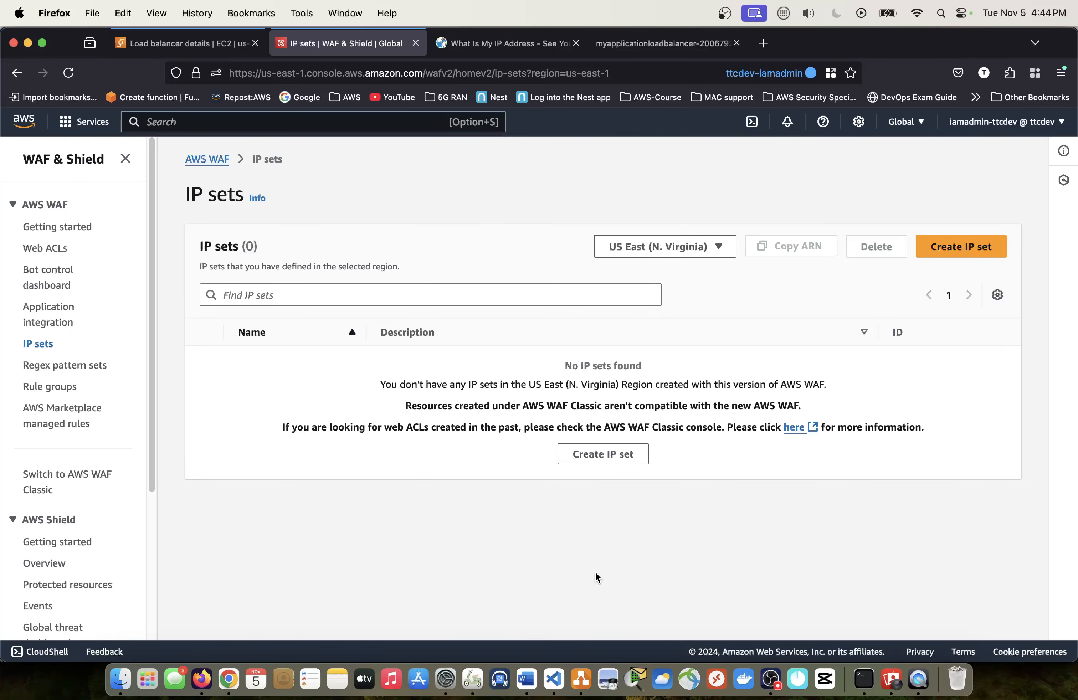
pyautogui.press('super+Tab')
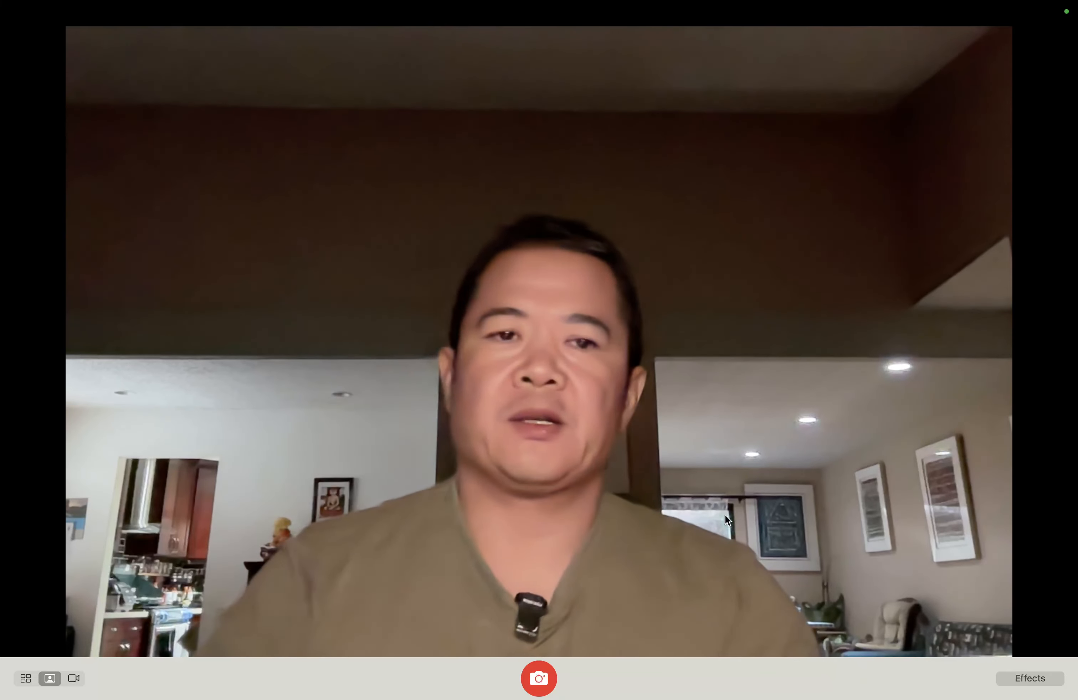